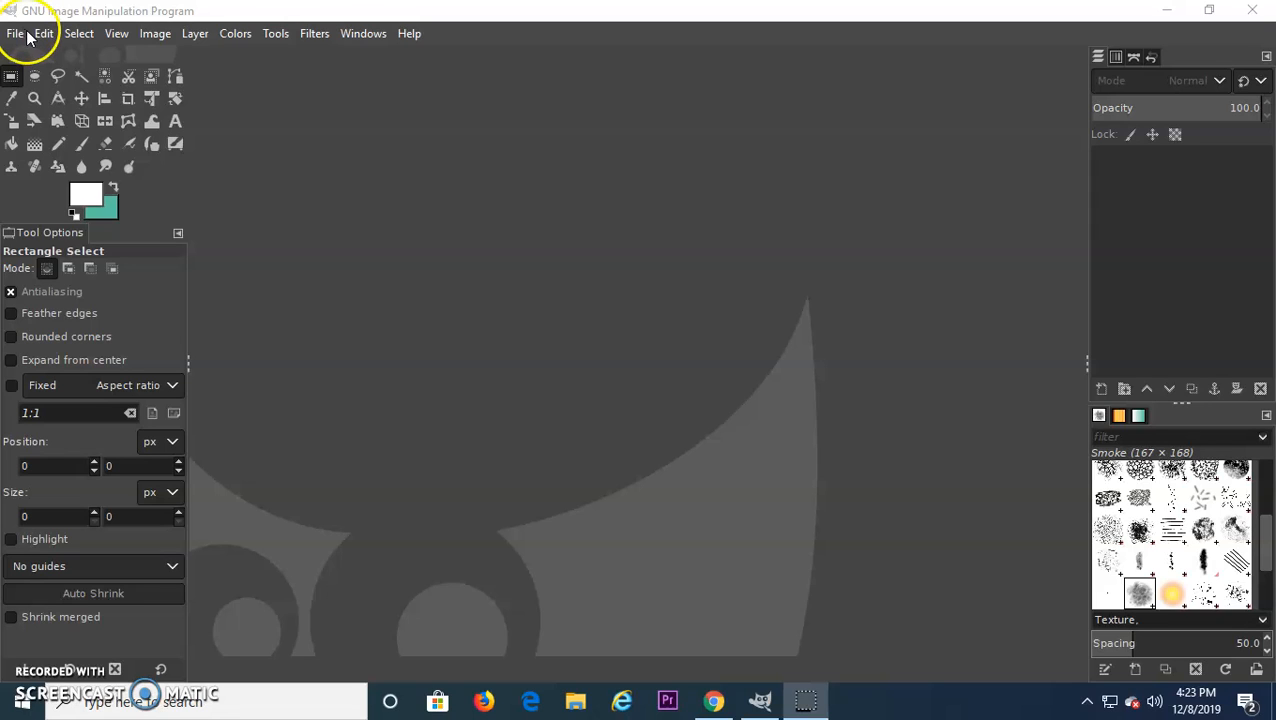
Step: Start a new image, show its advanced options, and set the size unit to inches
left_click(15, 35)
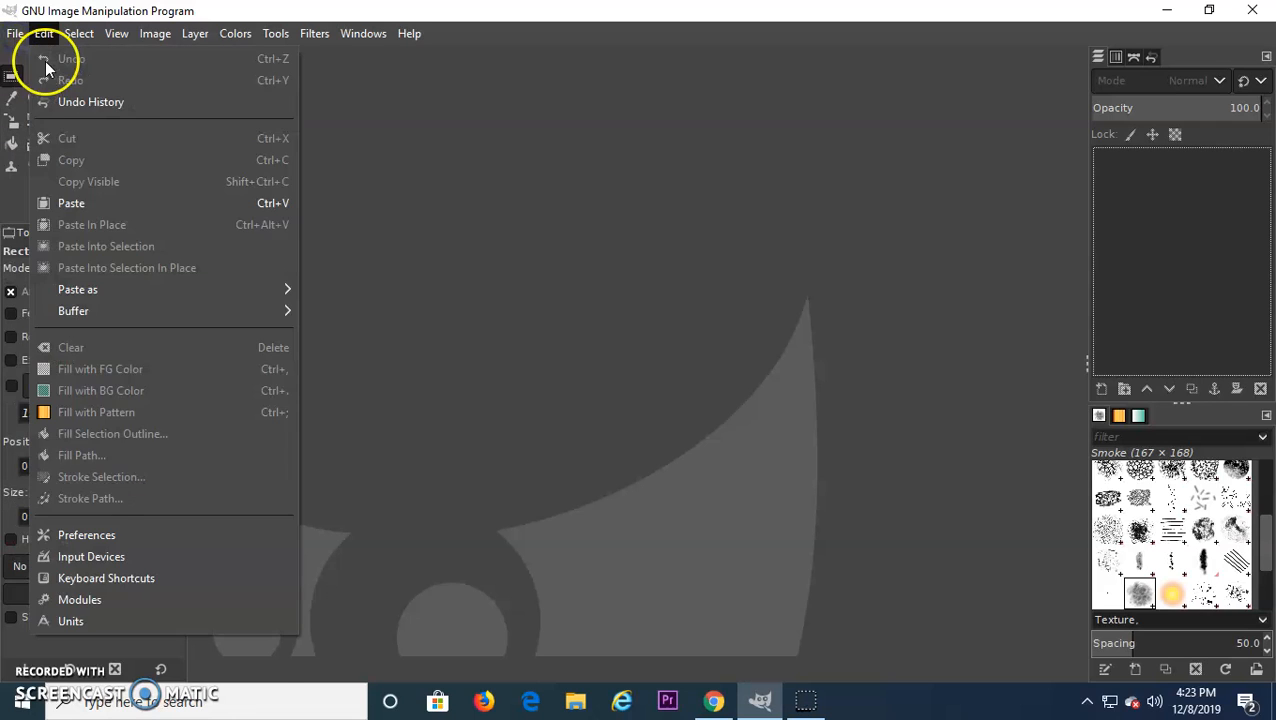
left_click(24, 60)
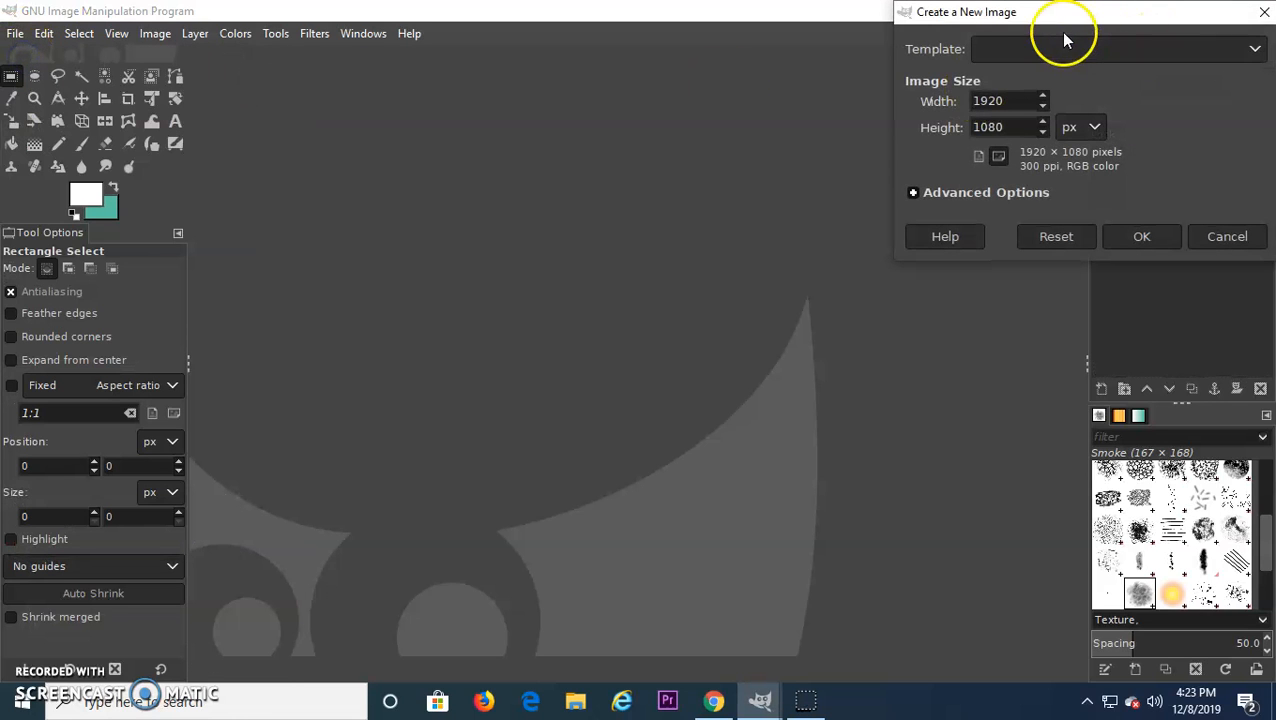
left_click_drag(1063, 15, 414, 107)
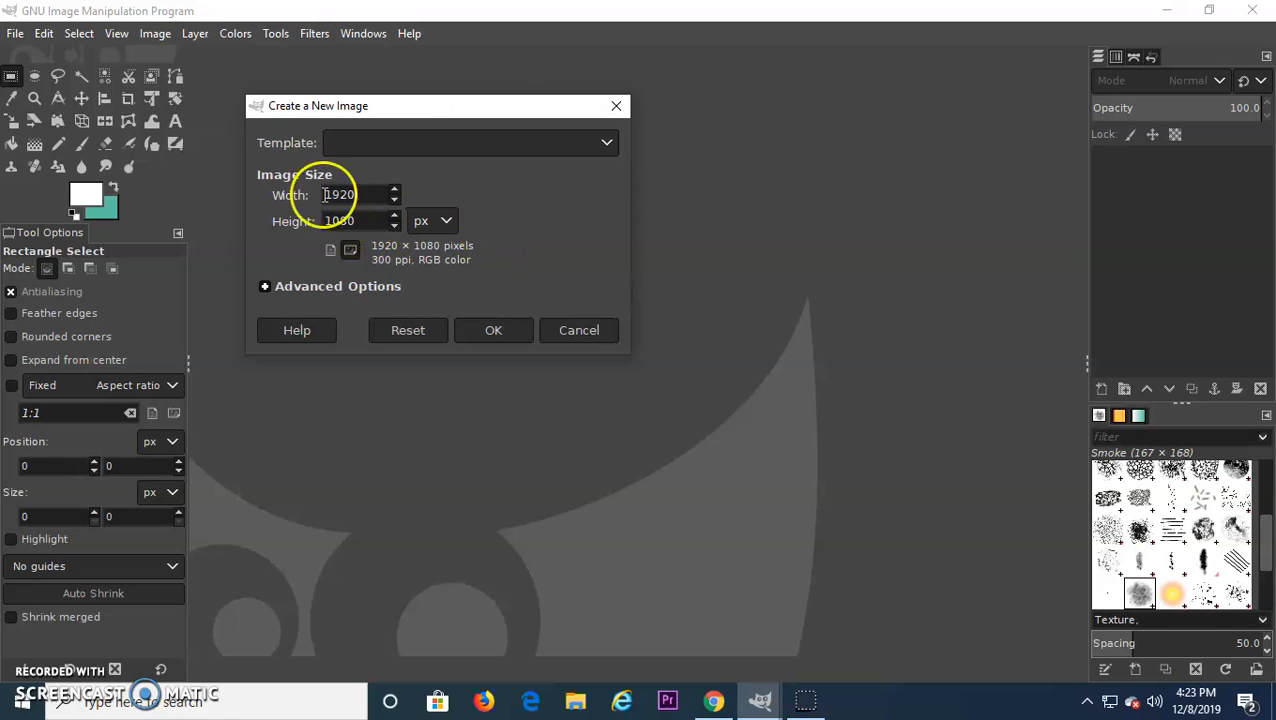
left_click(265, 287)
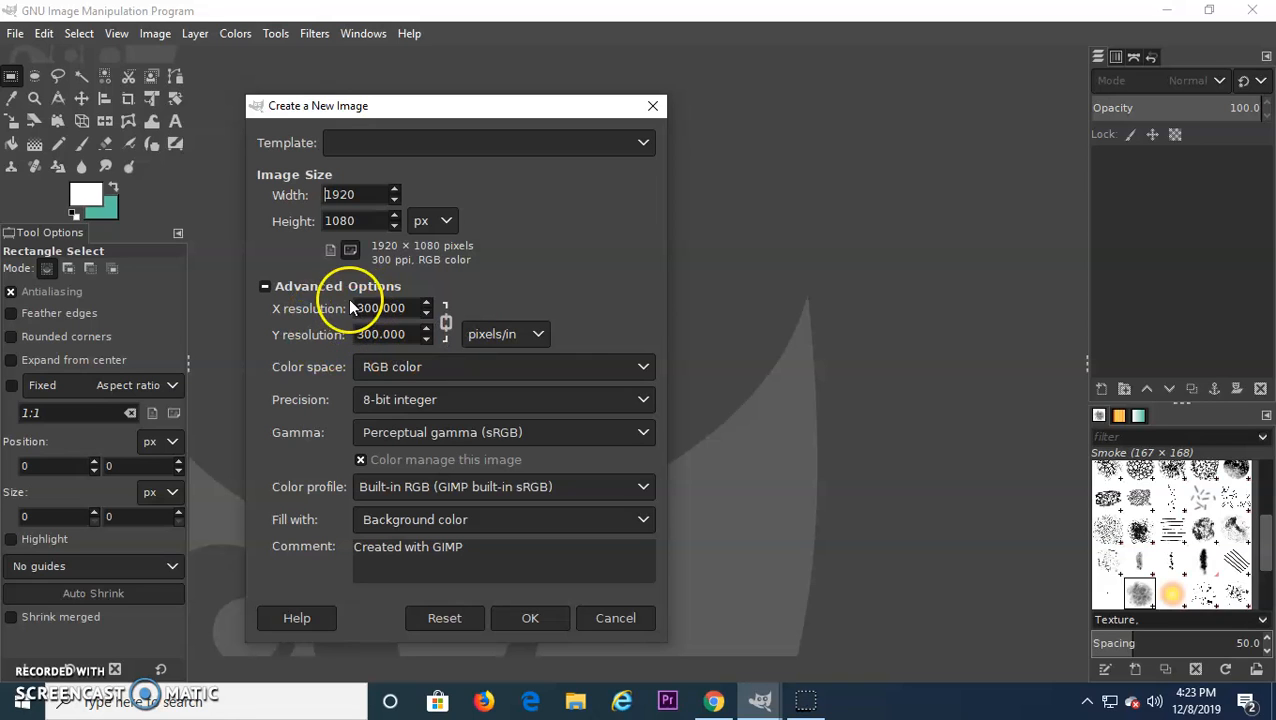
left_click(424, 230)
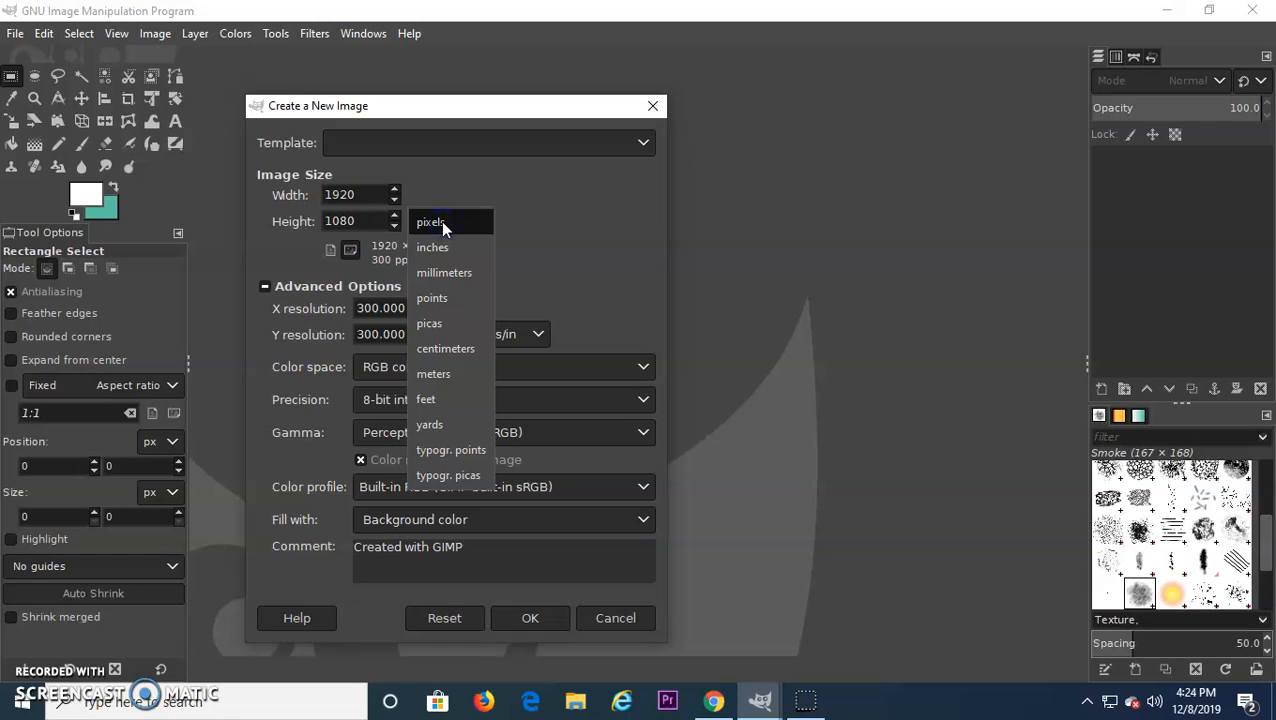
left_click(448, 250)
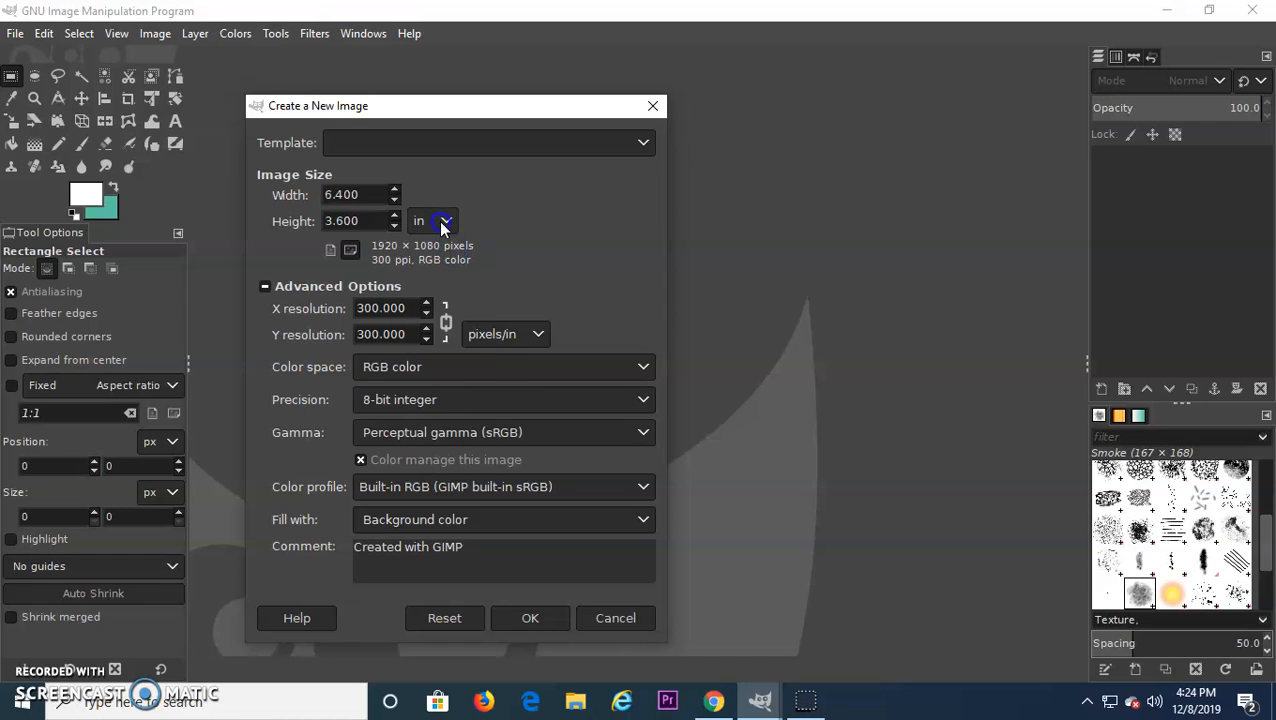
Step: Set the new image's width to 8.5 inches and its height to 11 inches
left_click(437, 220)
left_click(437, 221)
type("5")
key("BackSpace")
type("8.5")
left_click(361, 219)
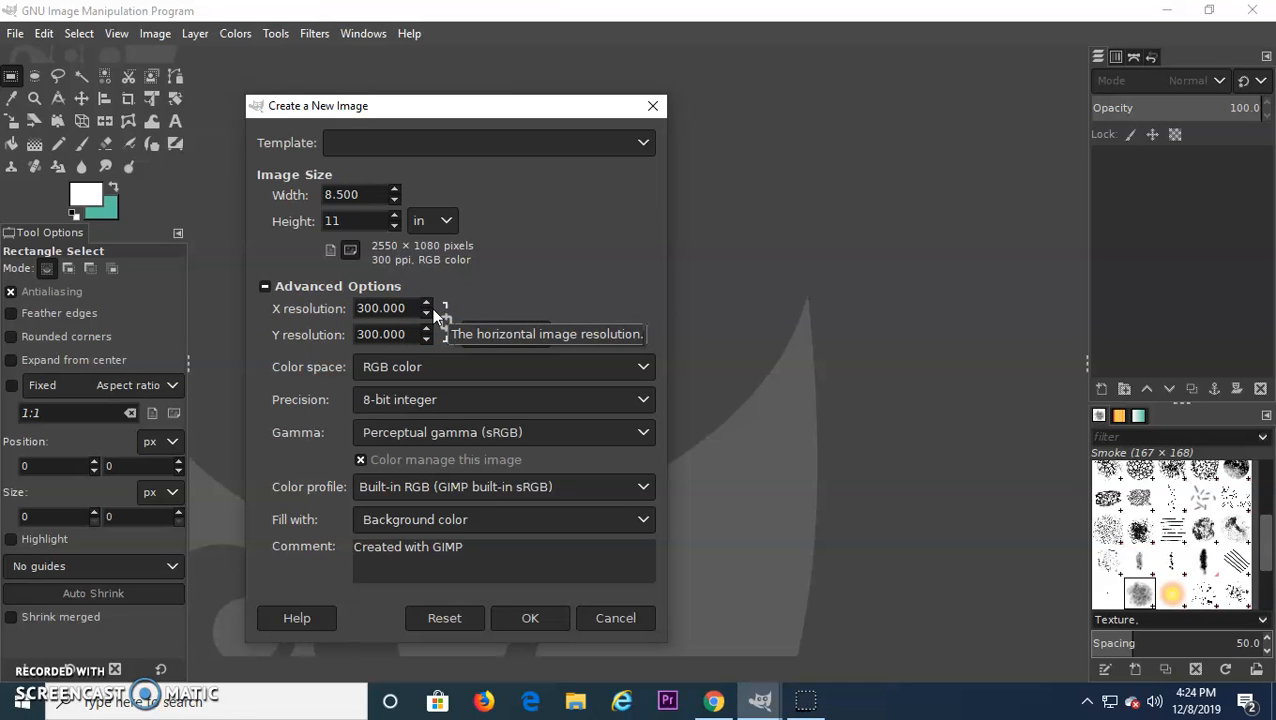
Step: Apply the US Letter (300 ppi) template and create the image
left_click(581, 142)
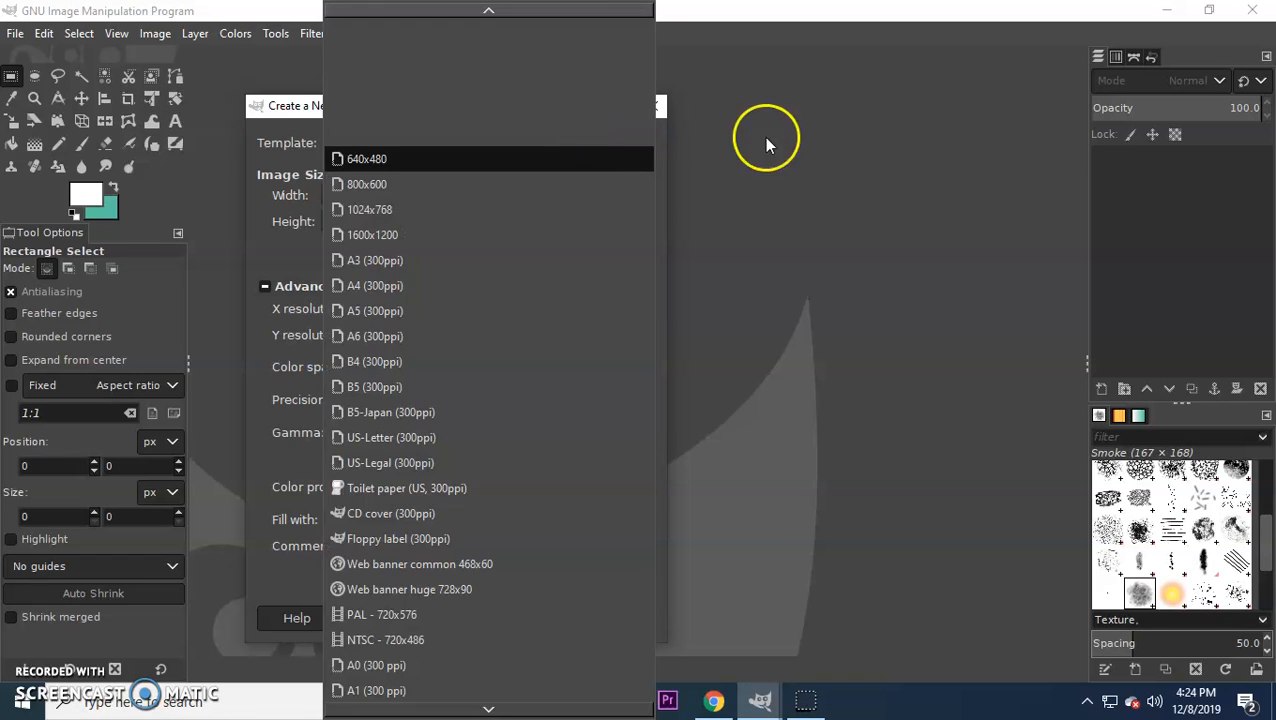
left_click(864, 140)
left_click(494, 141)
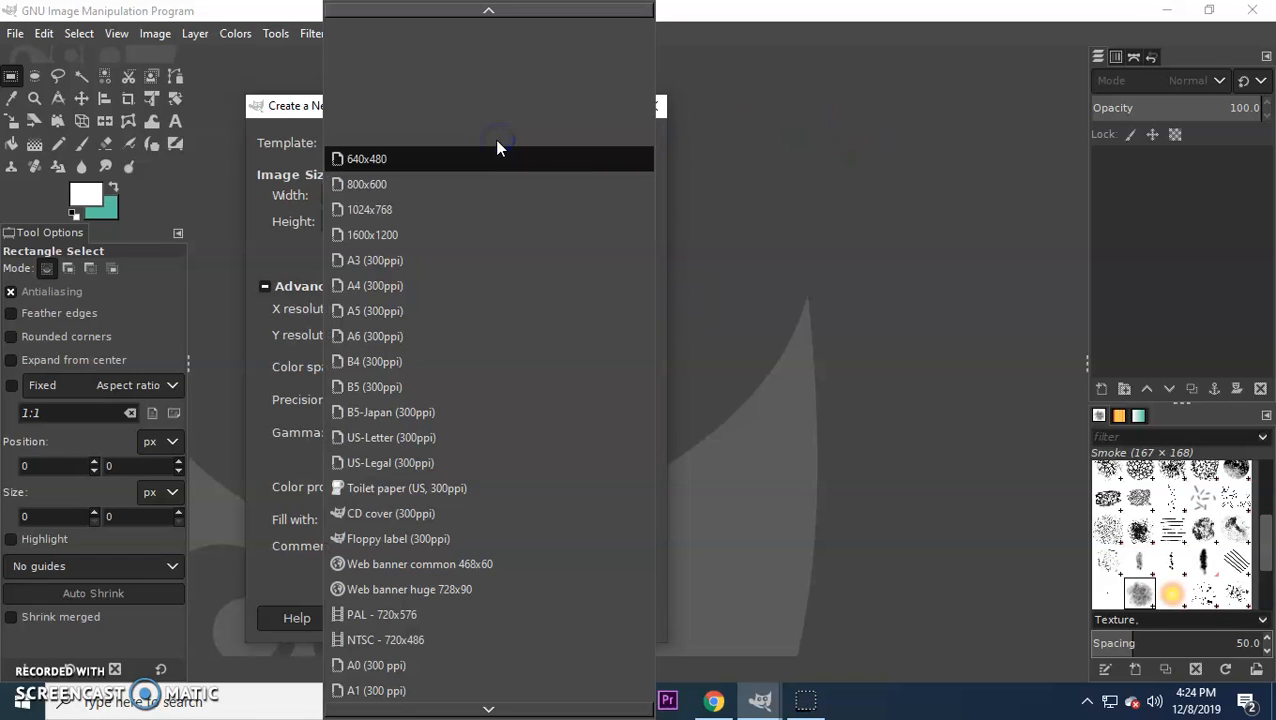
scroll(505, 396, "down", 3)
scroll(521, 389, "down", 8)
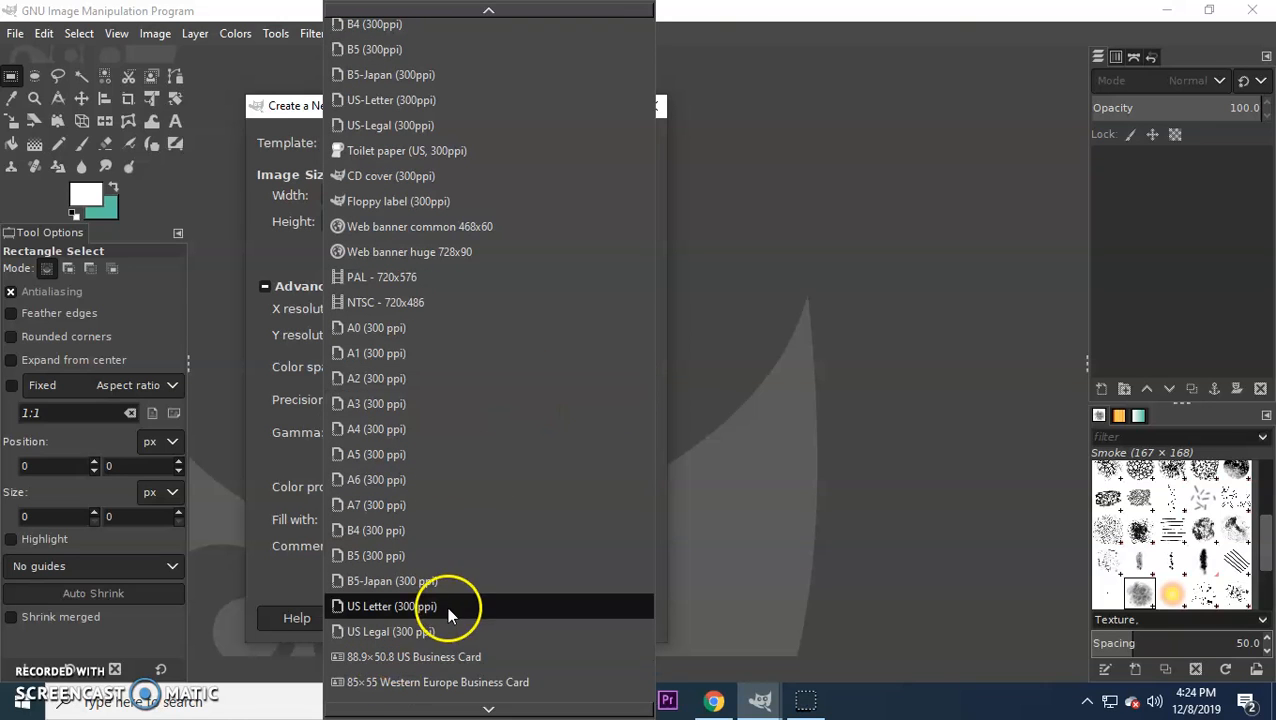
left_click(427, 608)
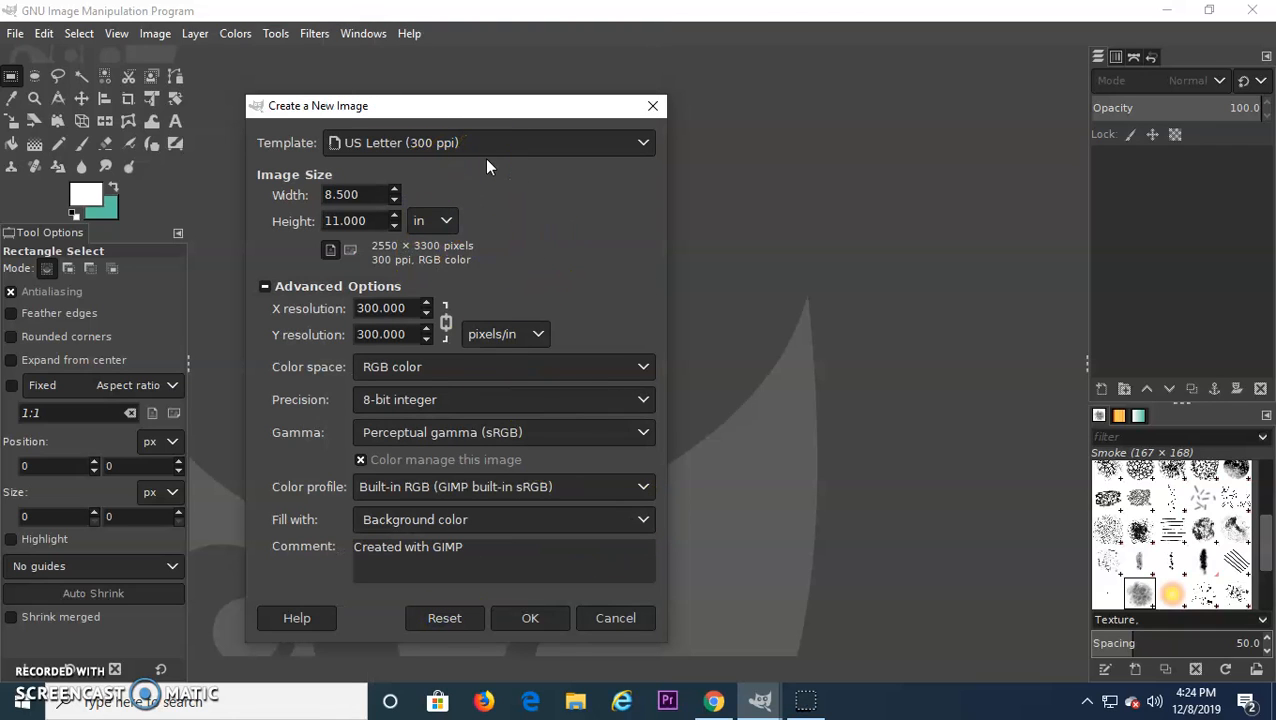
left_click(555, 617)
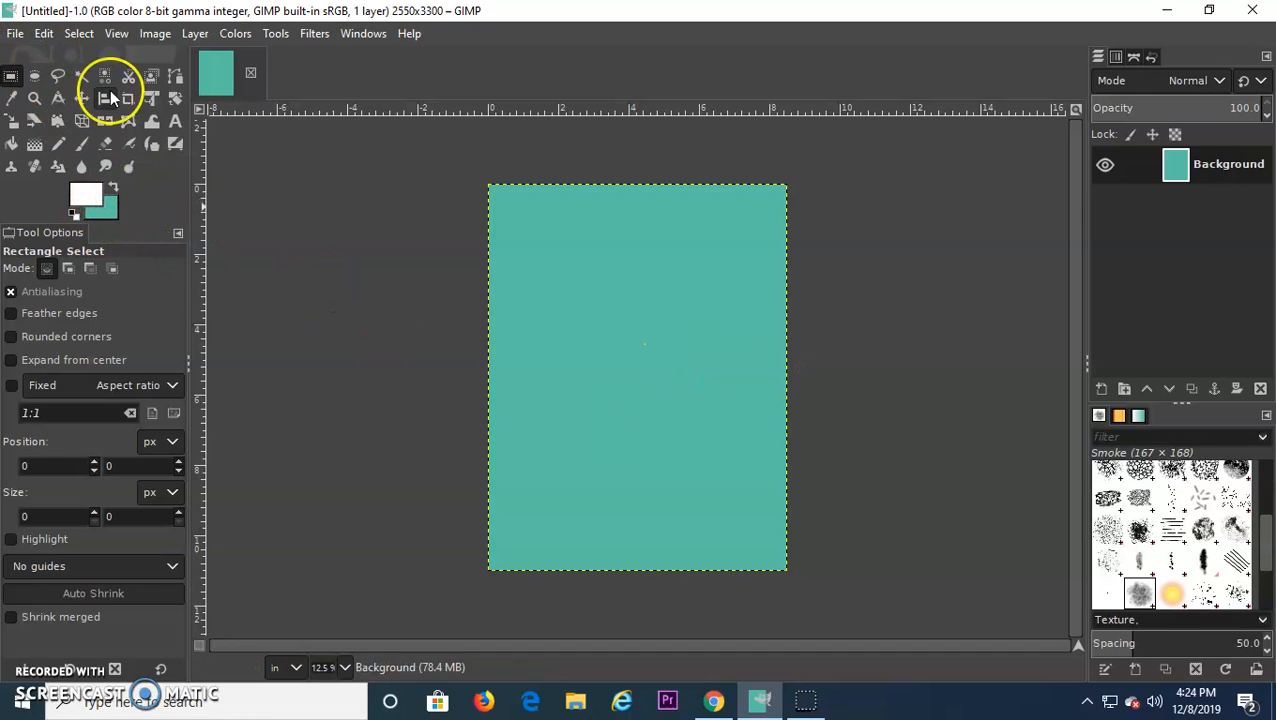
Step: Turn off single-window mode and reposition the separated image window
left_click(363, 33)
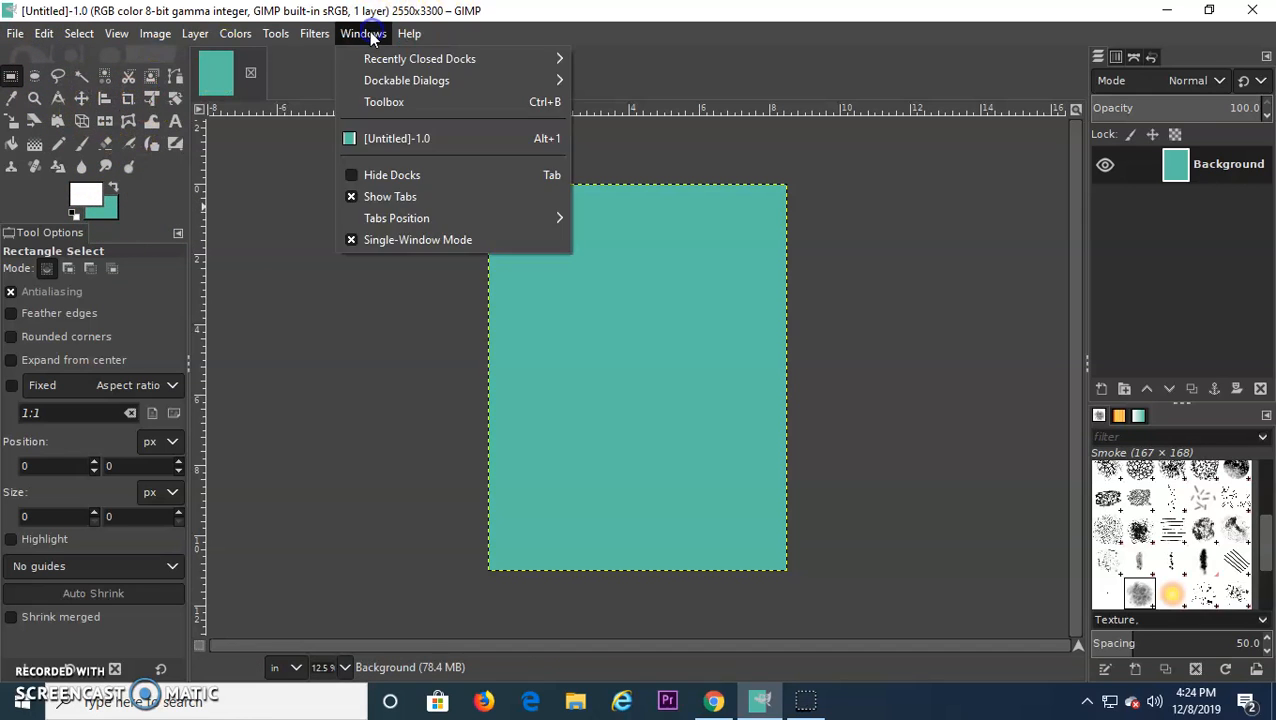
mouse_move(388, 228)
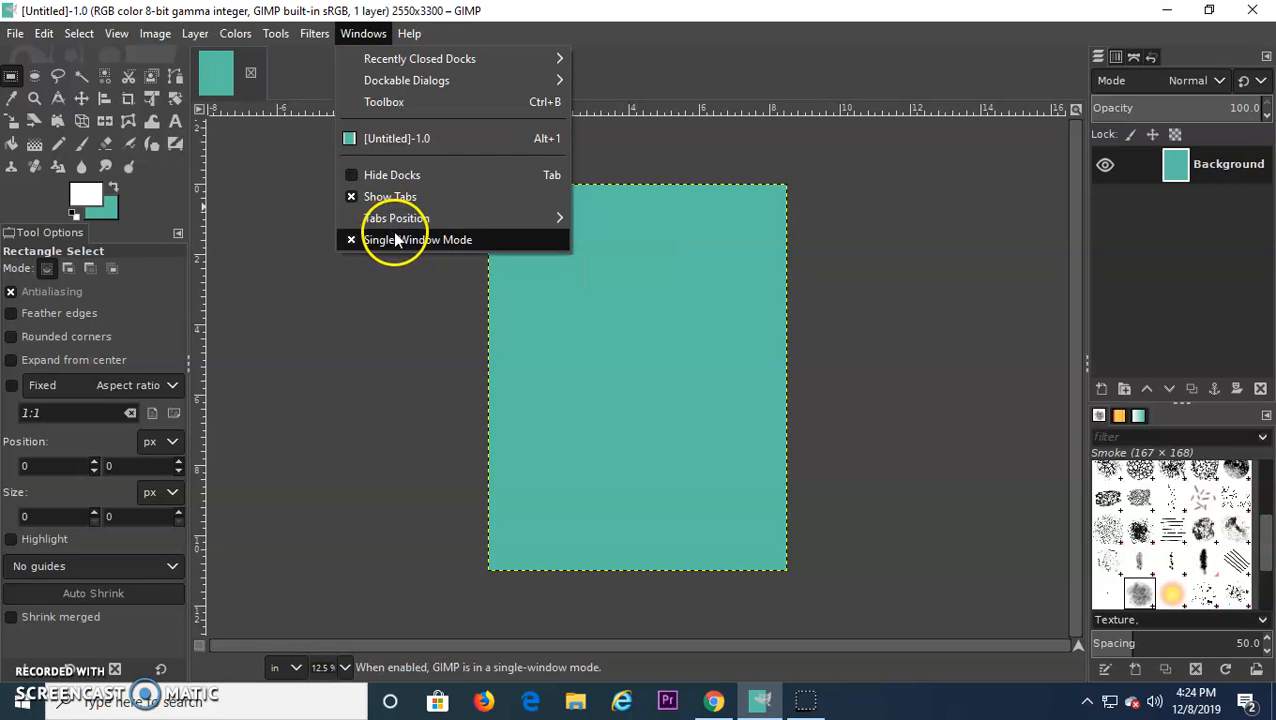
left_click(385, 240)
left_click_drag(573, 10, 598, 20)
Step: Turn single-window mode back on, maximize the window, and bring the whole canvas into view
left_click(385, 51)
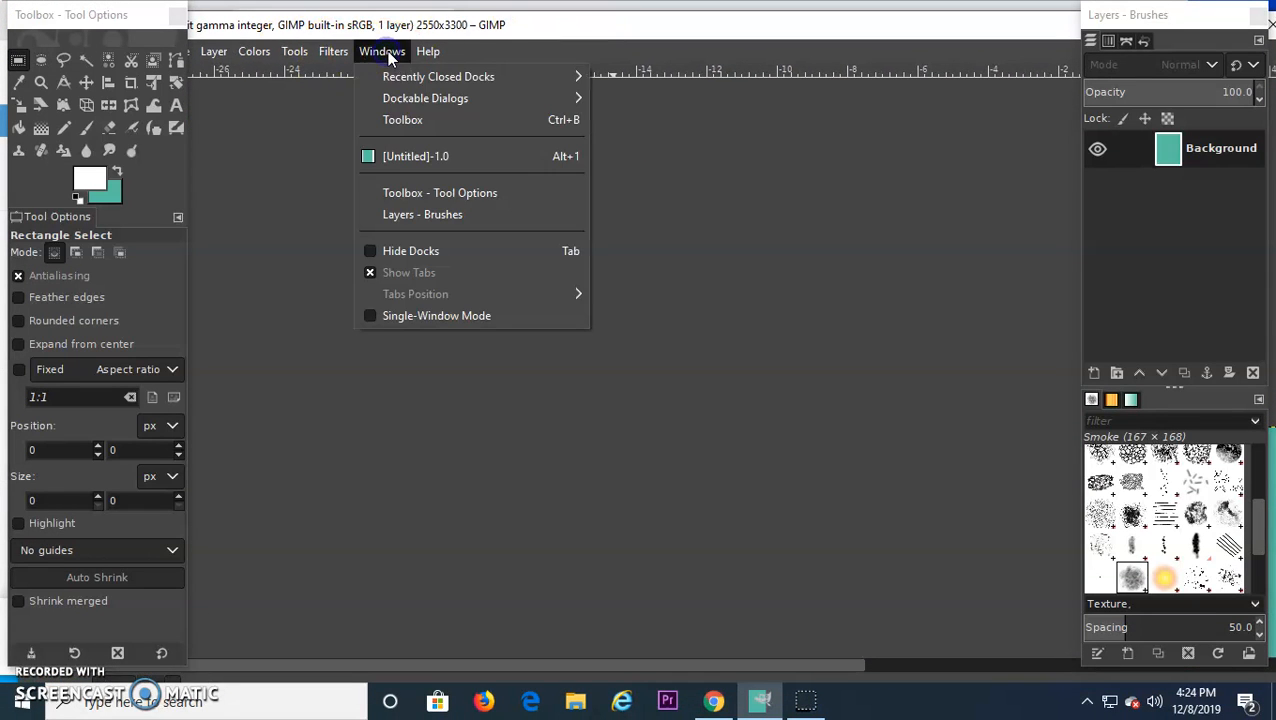
left_click(461, 315)
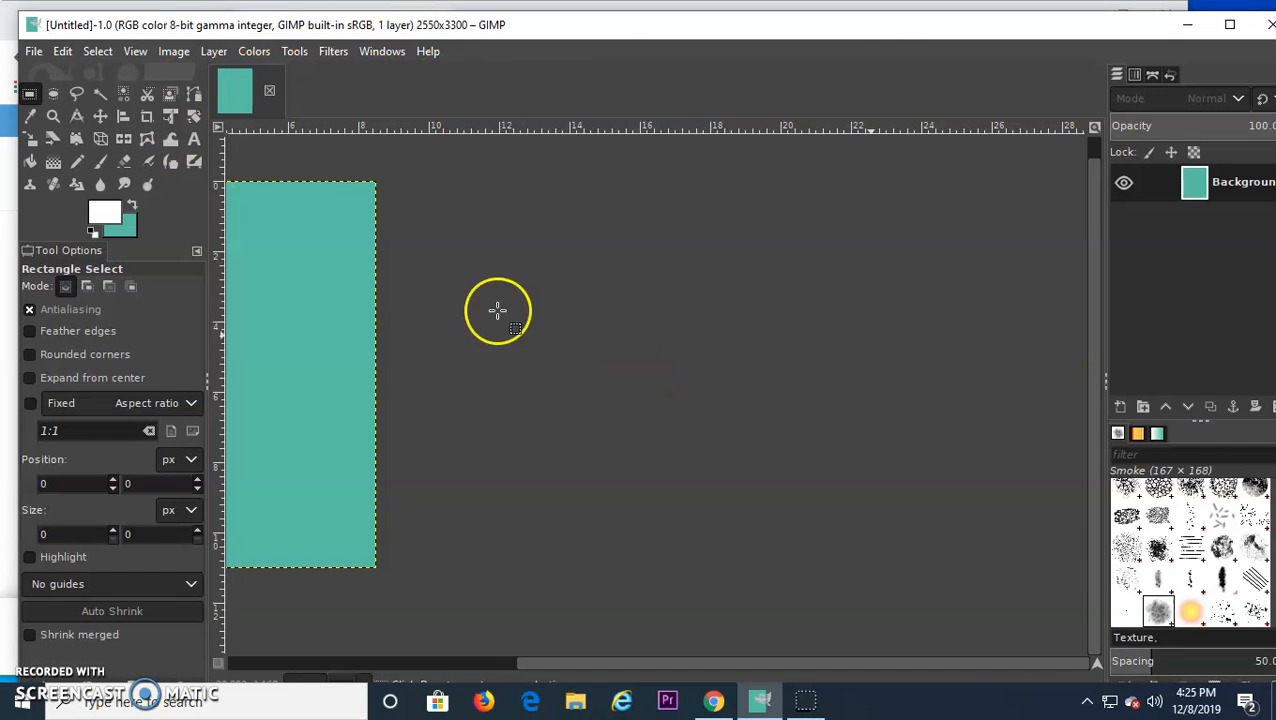
left_click_drag(877, 40, 795, 20)
double_click(795, 20)
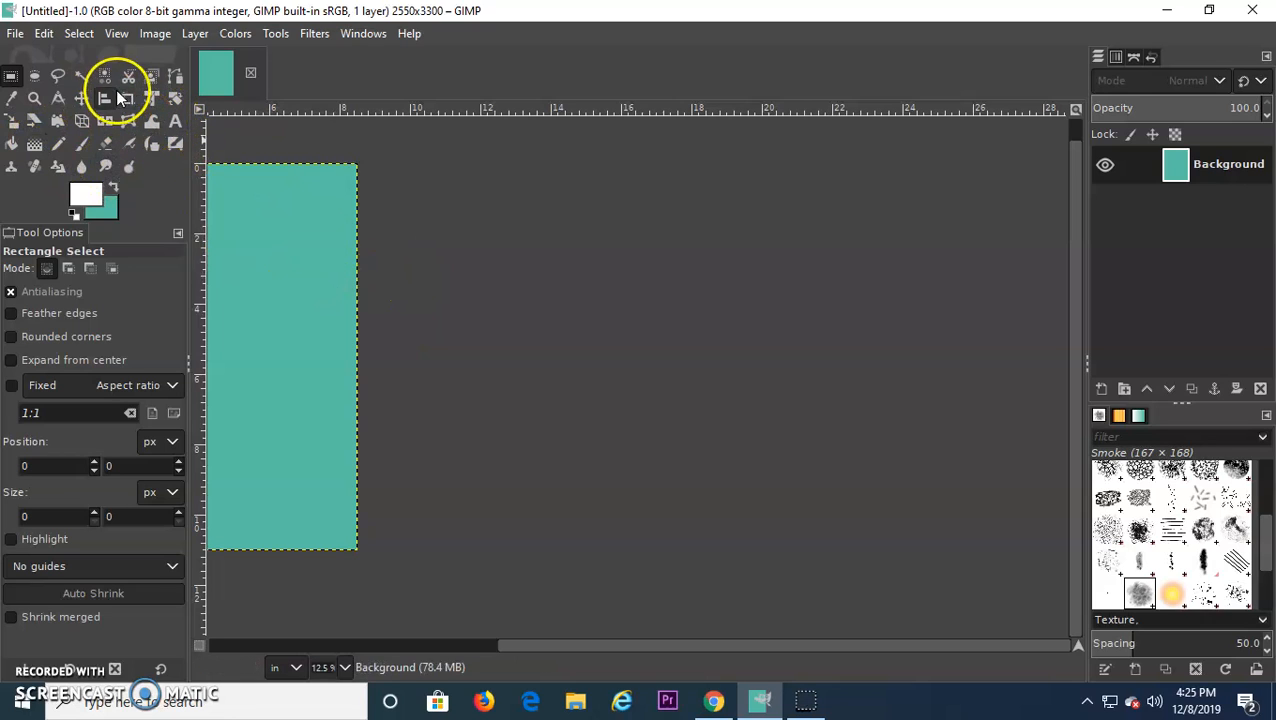
scroll(343, 229, "up", 1)
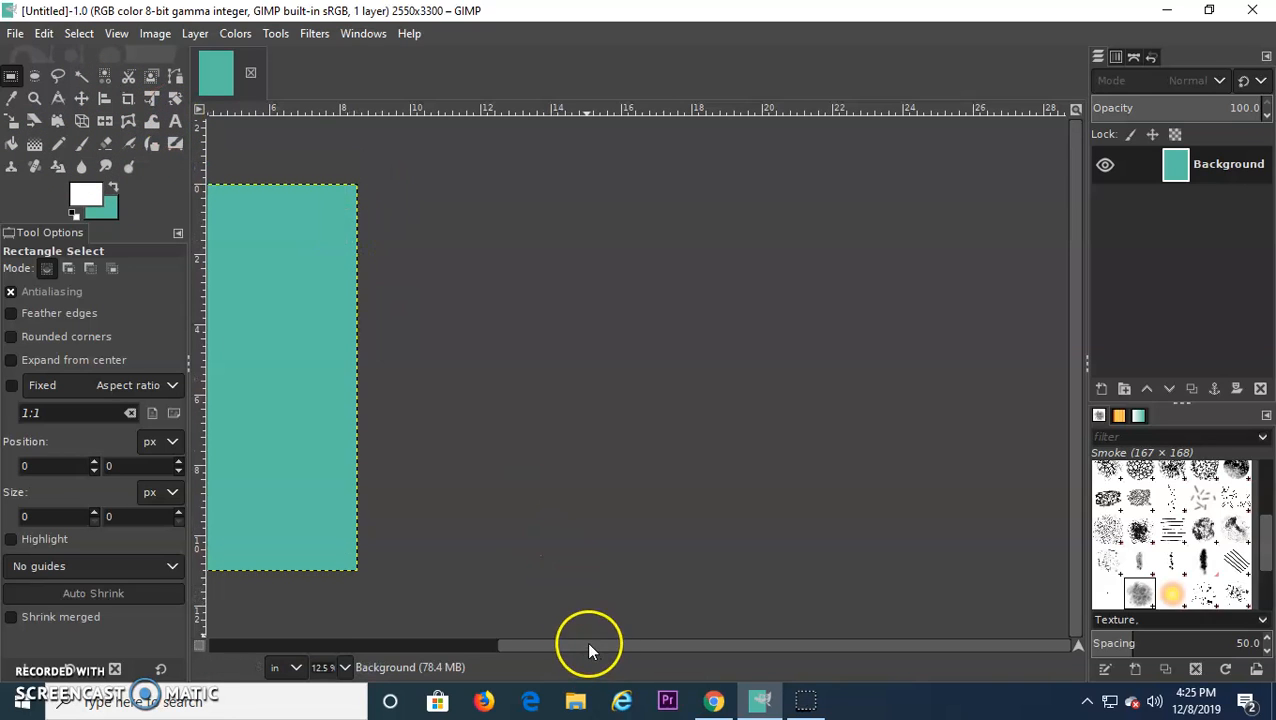
left_click_drag(590, 645, 366, 644)
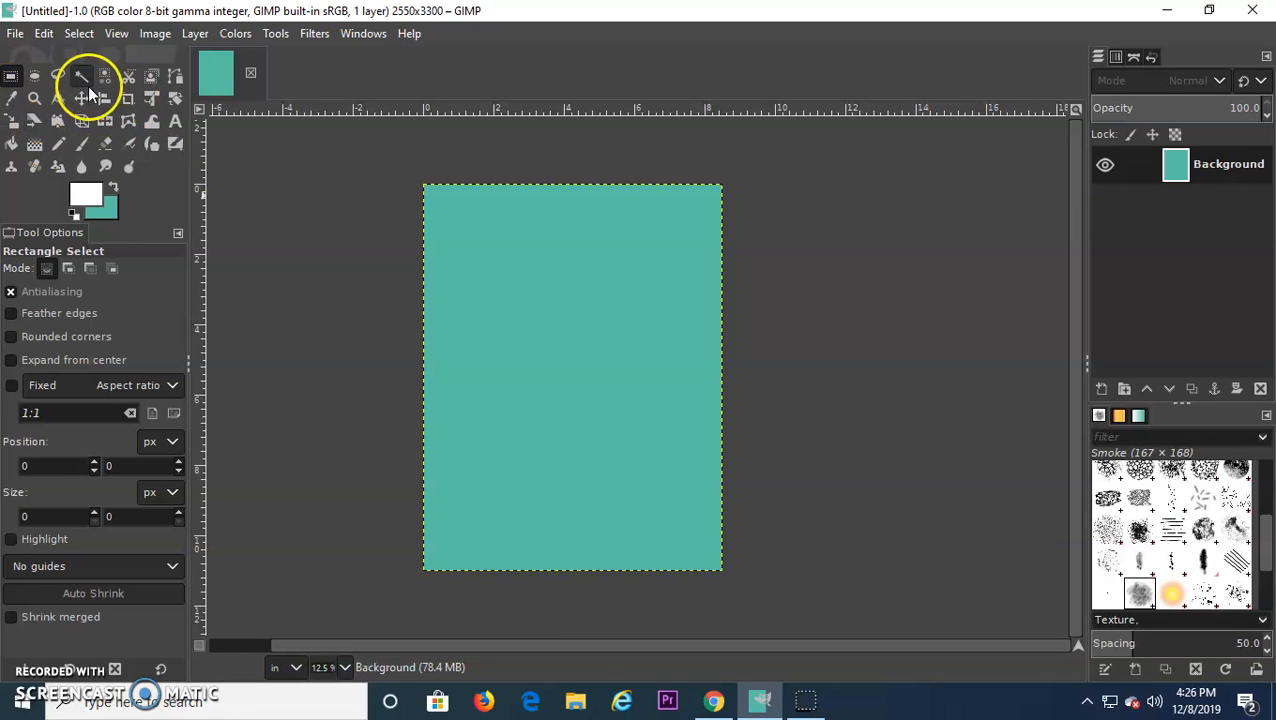
Step: Paint white zigzag strokes down the canvas with the Paintbrush, using a soft round brush and the 2. Hardness 100 brush
left_click(78, 148)
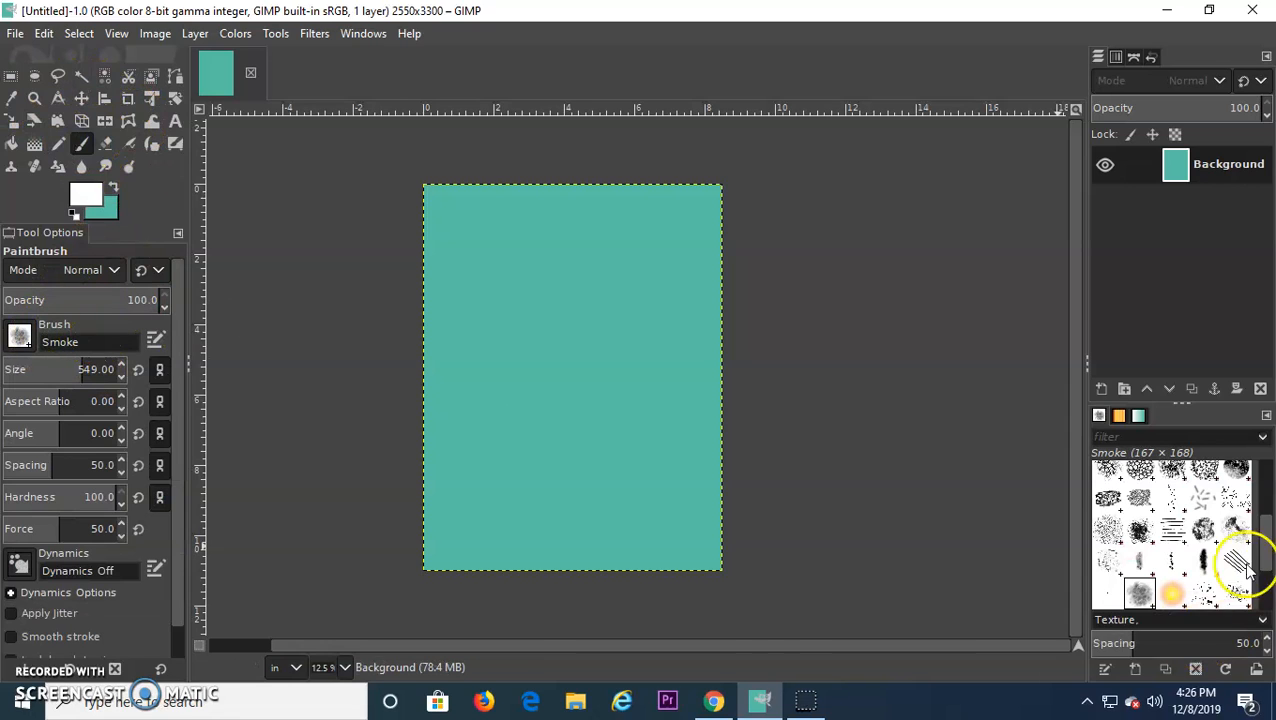
left_click_drag(1263, 535, 1245, 515)
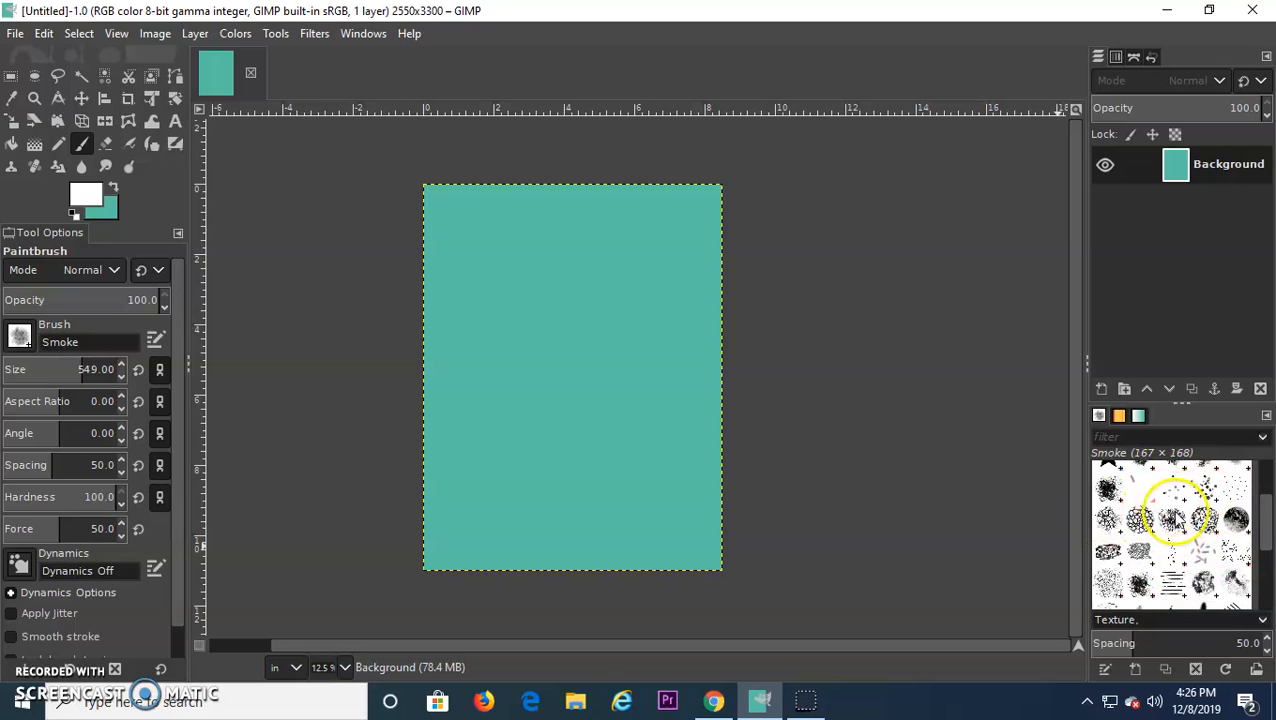
scroll(1170, 512, "up", 5)
left_click(1171, 508)
mouse_move(559, 293)
left_mouse_down()
mouse_move(625, 304)
mouse_move(564, 509)
mouse_move(567, 547)
left_mouse_up()
left_click(1236, 507)
mouse_move(560, 231)
left_mouse_down()
mouse_move(572, 384)
mouse_move(697, 495)
left_mouse_up()
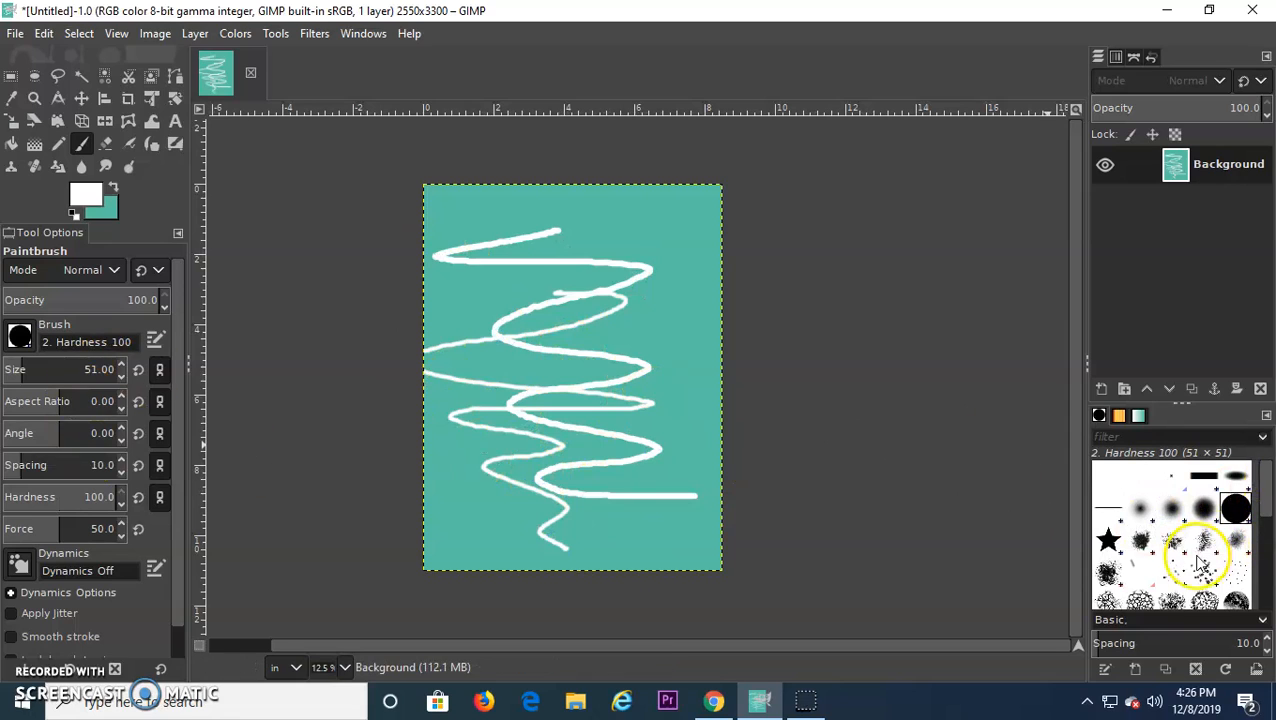
Step: Paint a curved stroke and a few single dabs near the canvas's right edge with the 2. Star brush
left_click(1108, 540)
left_click_drag(625, 222, 663, 342)
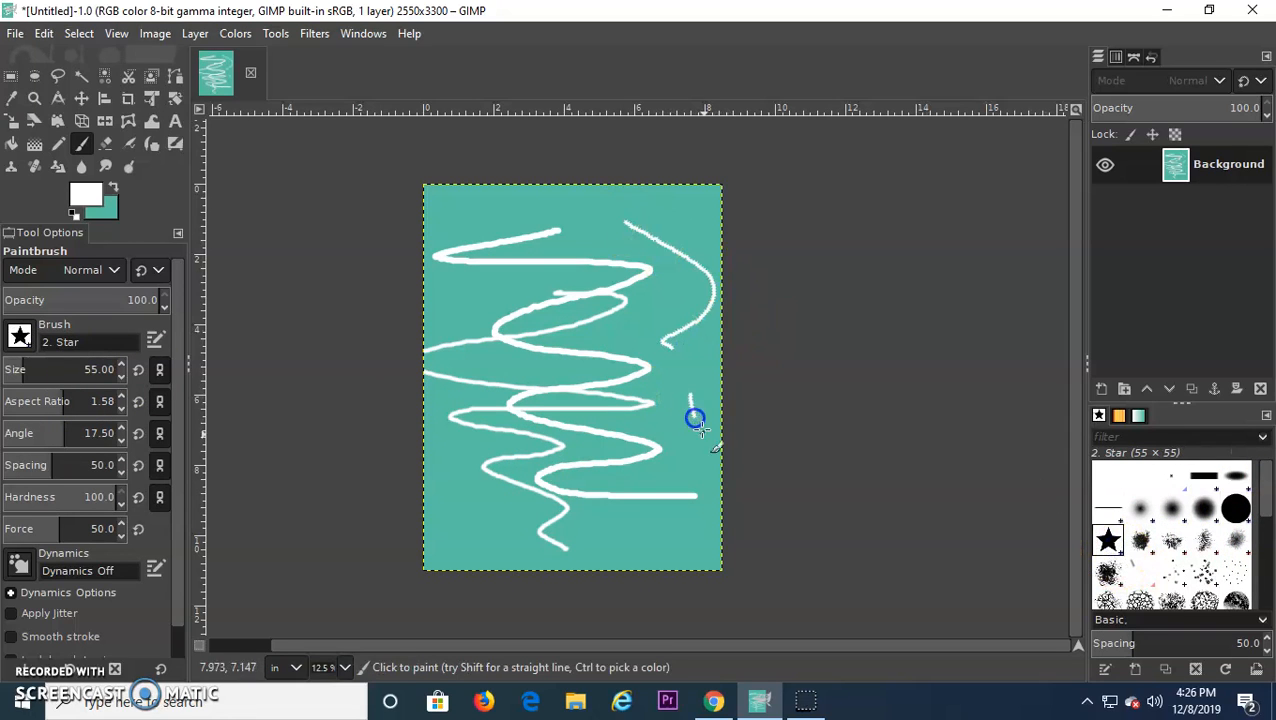
left_click(637, 322)
left_click(665, 281)
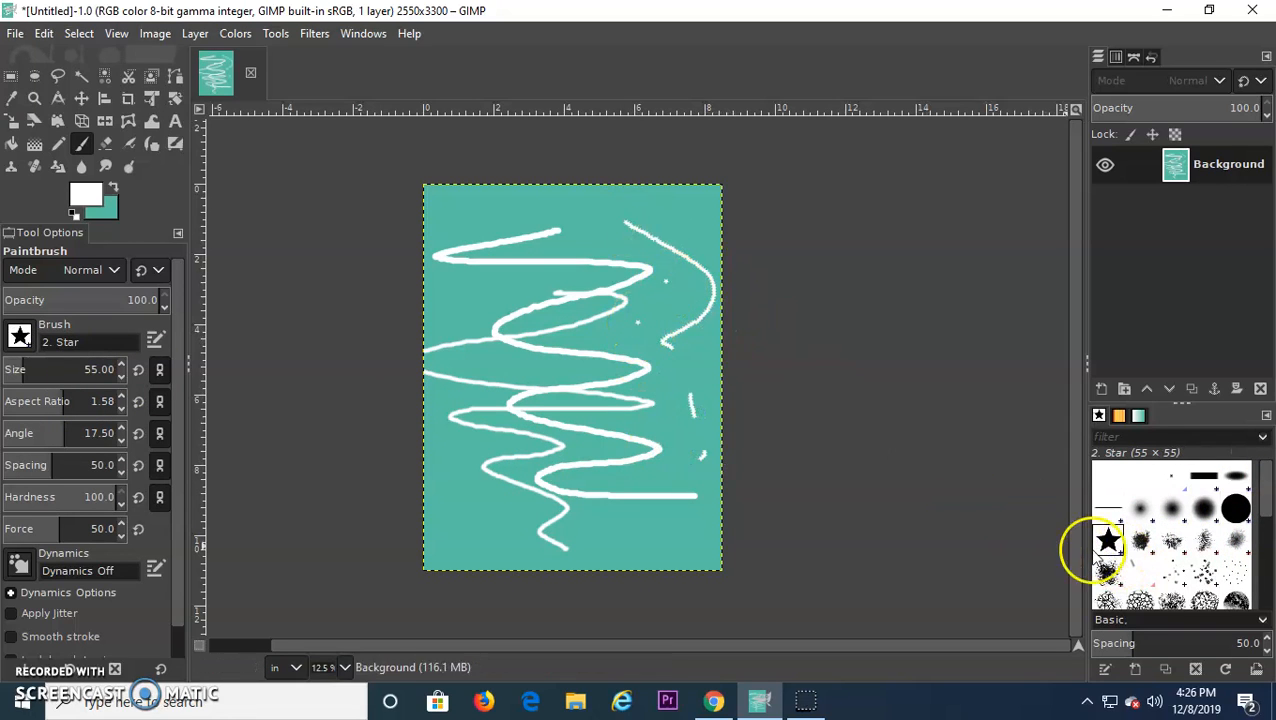
Step: Paint zigzag strokes across the canvas with three different textured brushes, ending with Chalk 01
left_click(1172, 540)
mouse_move(650, 255)
left_mouse_down()
mouse_move(521, 368)
mouse_move(575, 510)
left_mouse_up()
left_click(1233, 563)
mouse_move(564, 288)
left_mouse_down()
mouse_move(610, 362)
mouse_move(485, 458)
mouse_move(470, 550)
left_mouse_up()
left_click(1172, 594)
mouse_move(510, 248)
left_mouse_down()
mouse_move(408, 229)
mouse_move(602, 314)
mouse_move(555, 515)
left_mouse_up()
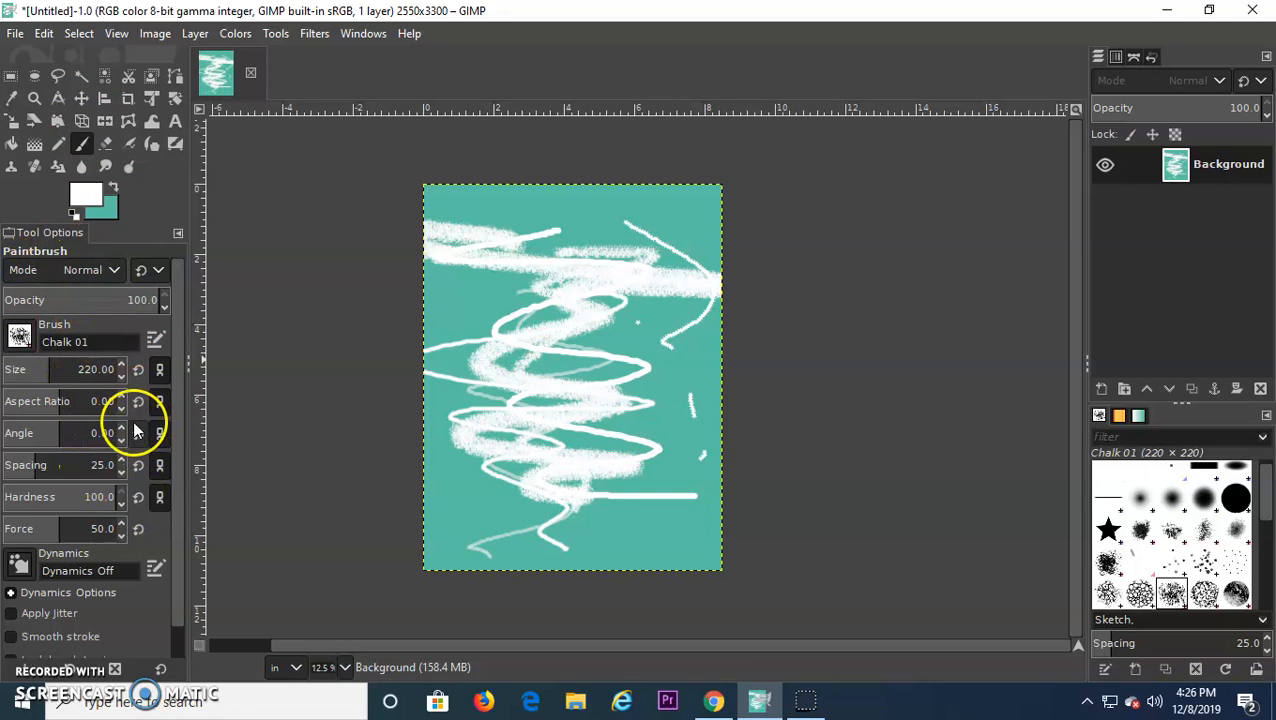
Step: Enlarge the Chalk 01 brush to about 535 and paint a thick stroke down the canvas's upper right area
left_click(90, 369)
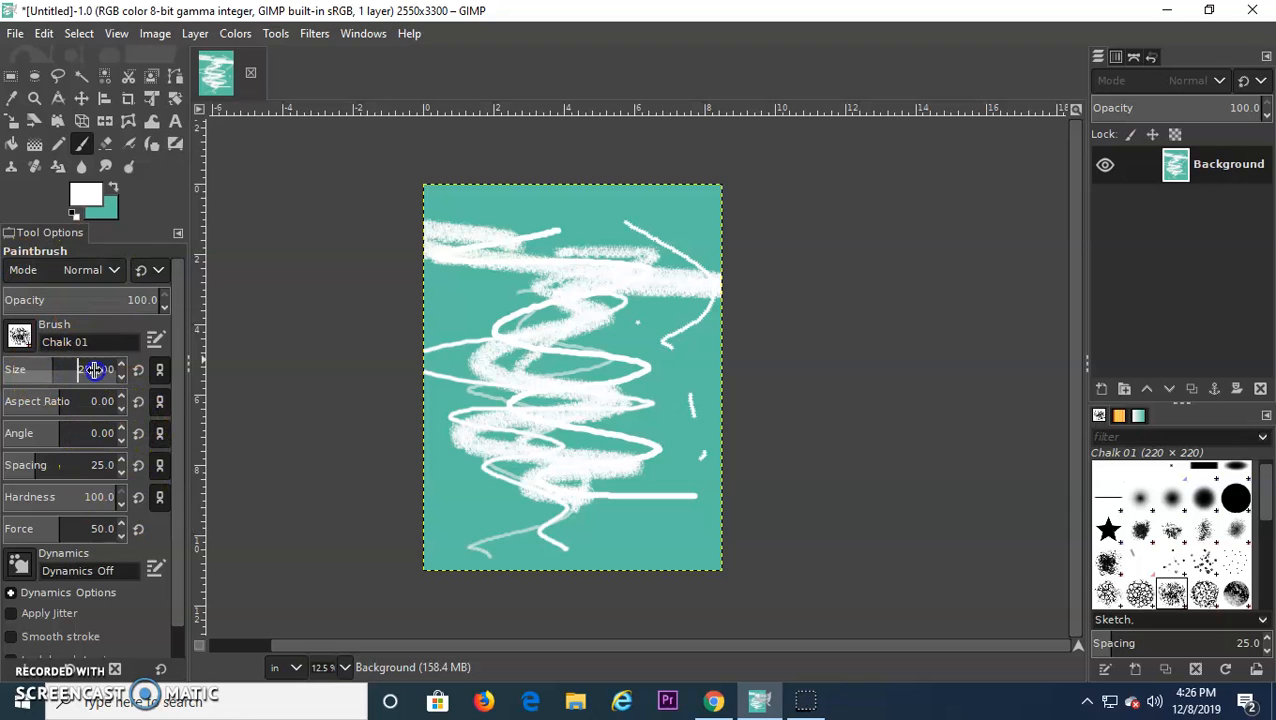
left_click_drag(113, 371, 407, 373)
left_click(645, 215)
mouse_move(650, 218)
left_mouse_down()
mouse_move(676, 326)
mouse_move(626, 383)
mouse_move(640, 410)
left_mouse_up()
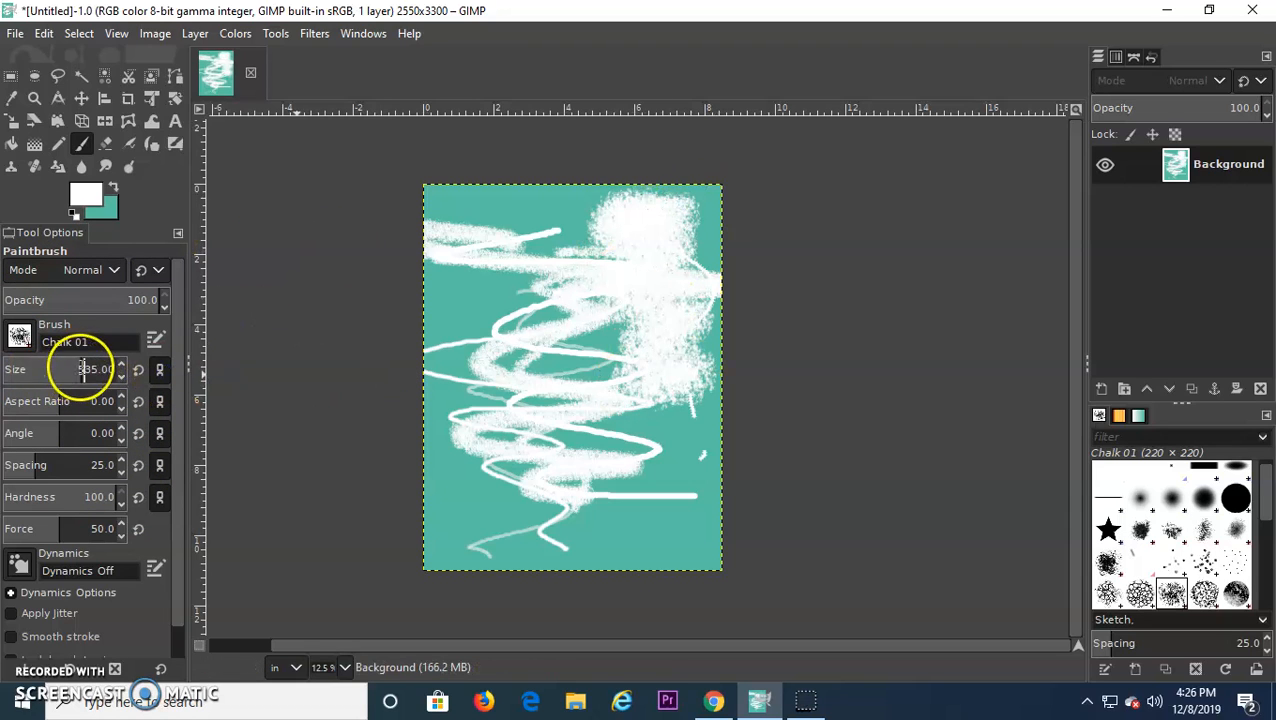
Step: Reduce the brush size to 27, widen its spacing, and paint dotted strokes around the canvas
mouse_move(10, 375)
left_mouse_down()
mouse_move(80, 369)
mouse_move(15, 368)
left_mouse_up()
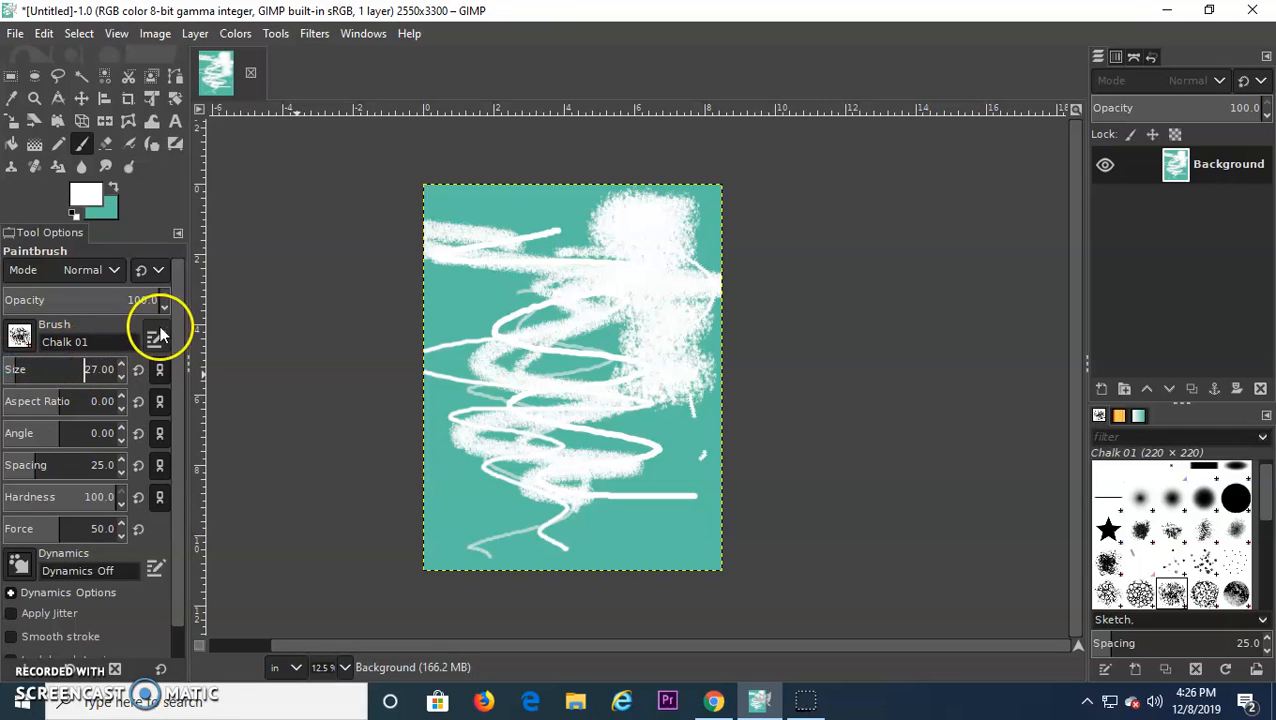
left_click_drag(54, 442, 108, 462)
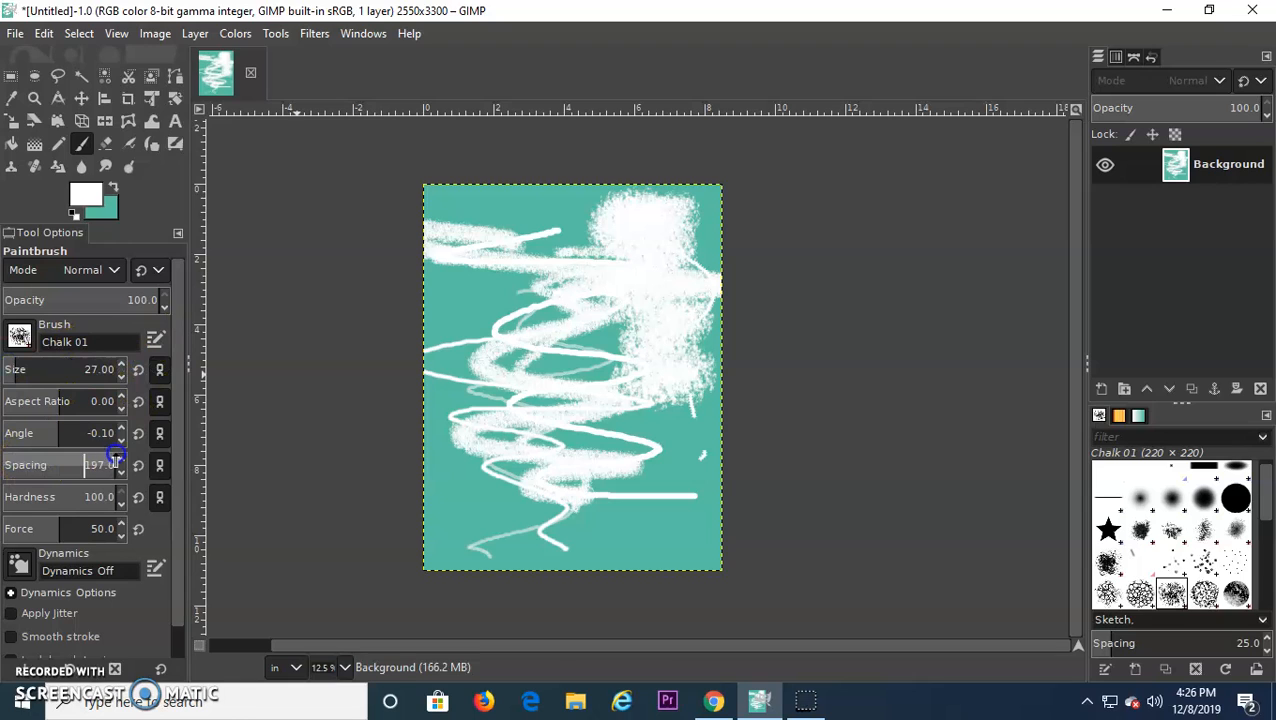
left_click_drag(445, 544, 720, 546)
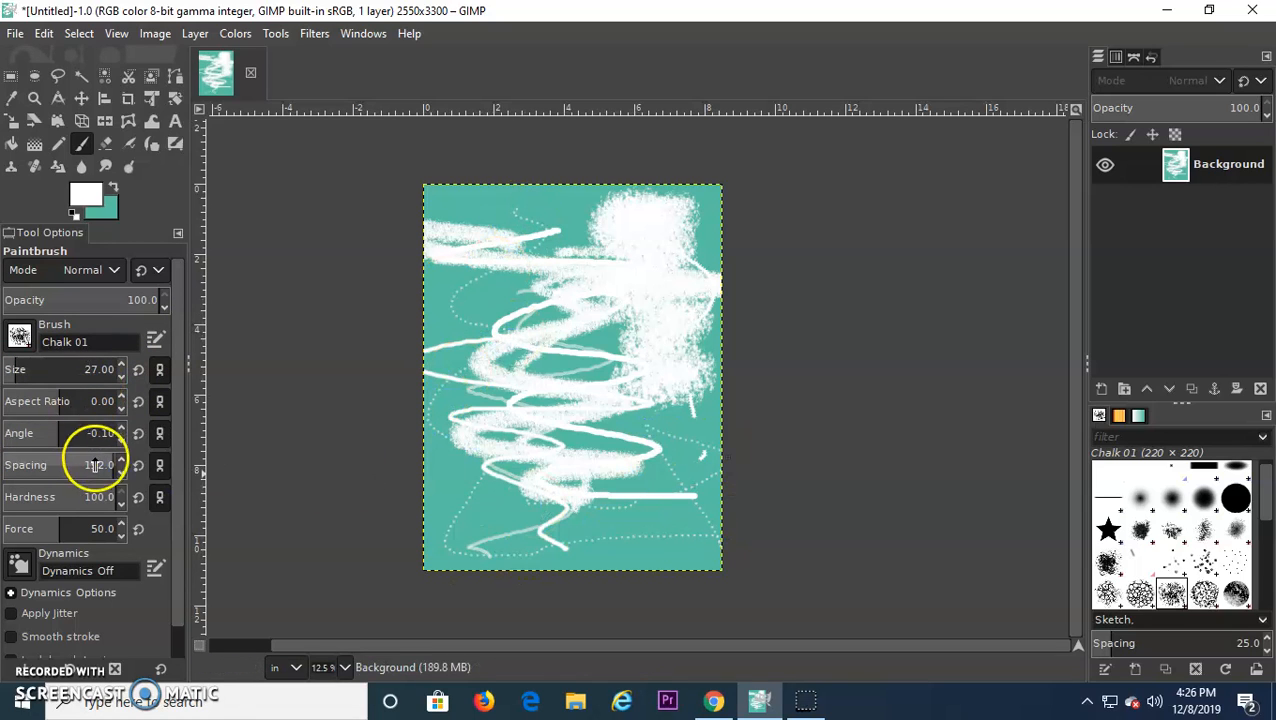
Step: Set the brush spacing to 20, paint a continuous winding stroke down the canvas's left side, and set the hardness to 98.9
left_click_drag(105, 464, 32, 468)
mouse_move(524, 205)
left_mouse_down()
mouse_move(507, 251)
mouse_move(426, 335)
mouse_move(473, 422)
mouse_move(421, 550)
left_mouse_up()
left_click(88, 497)
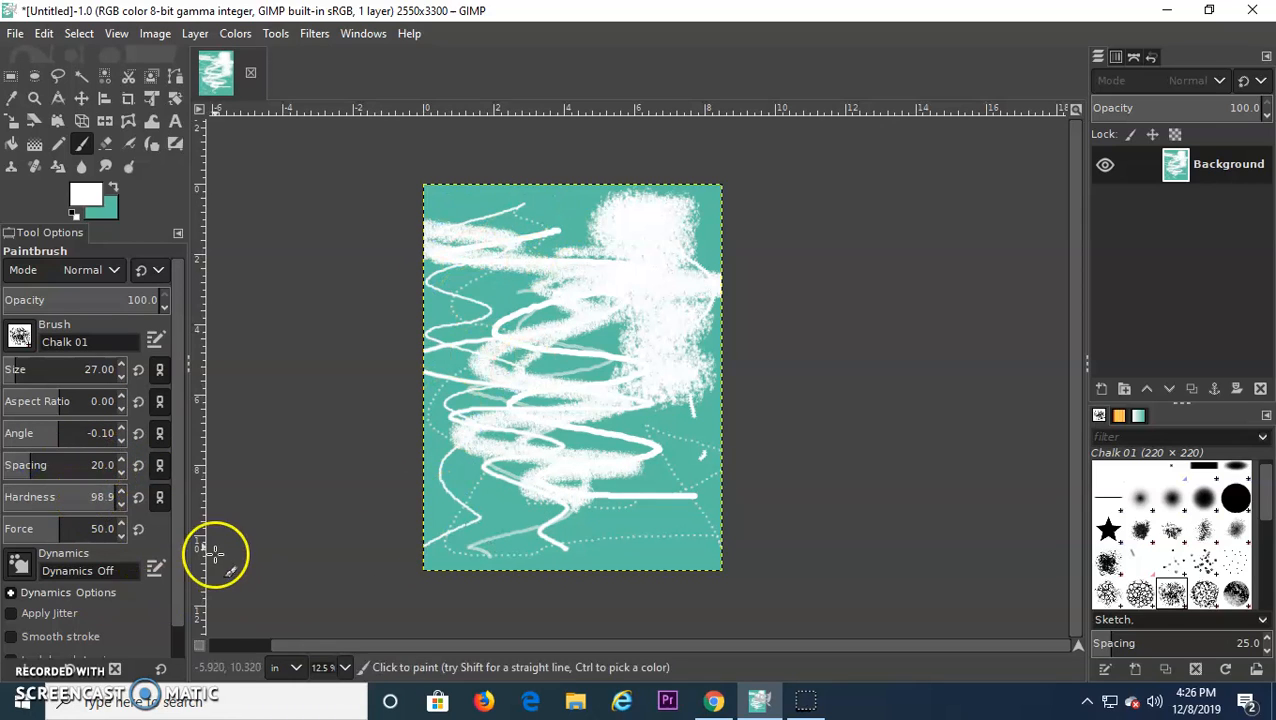
Step: Enable Smooth stroke with a quality of 76 and paint a short stroke in the lower middle of the canvas
left_click_drag(177, 532, 177, 595)
left_click(11, 604)
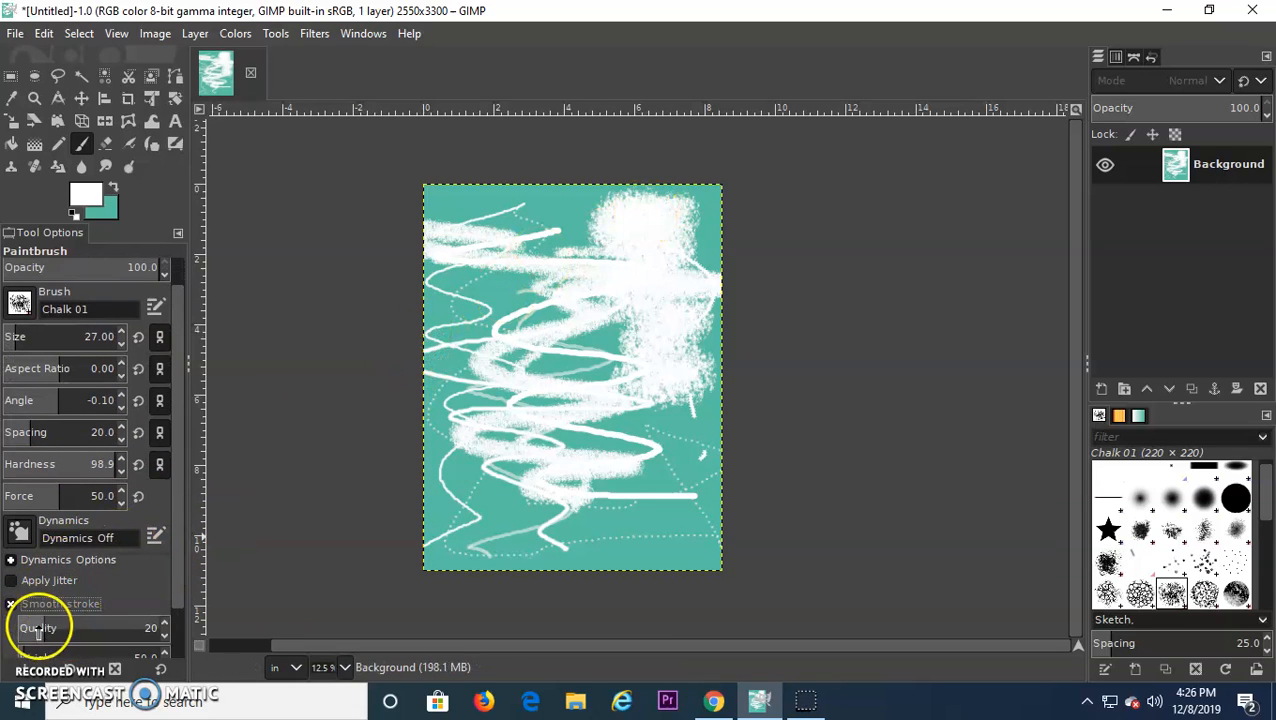
left_click_drag(34, 622, 124, 622)
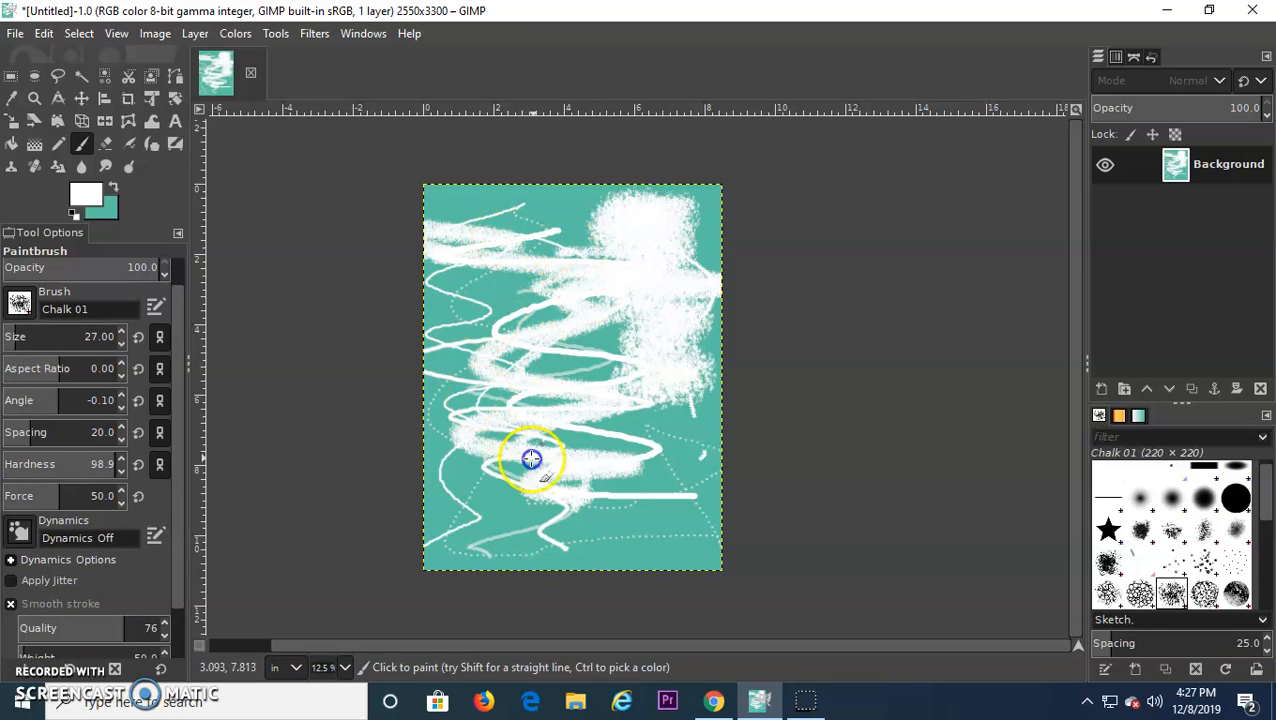
left_click_drag(518, 428, 552, 481)
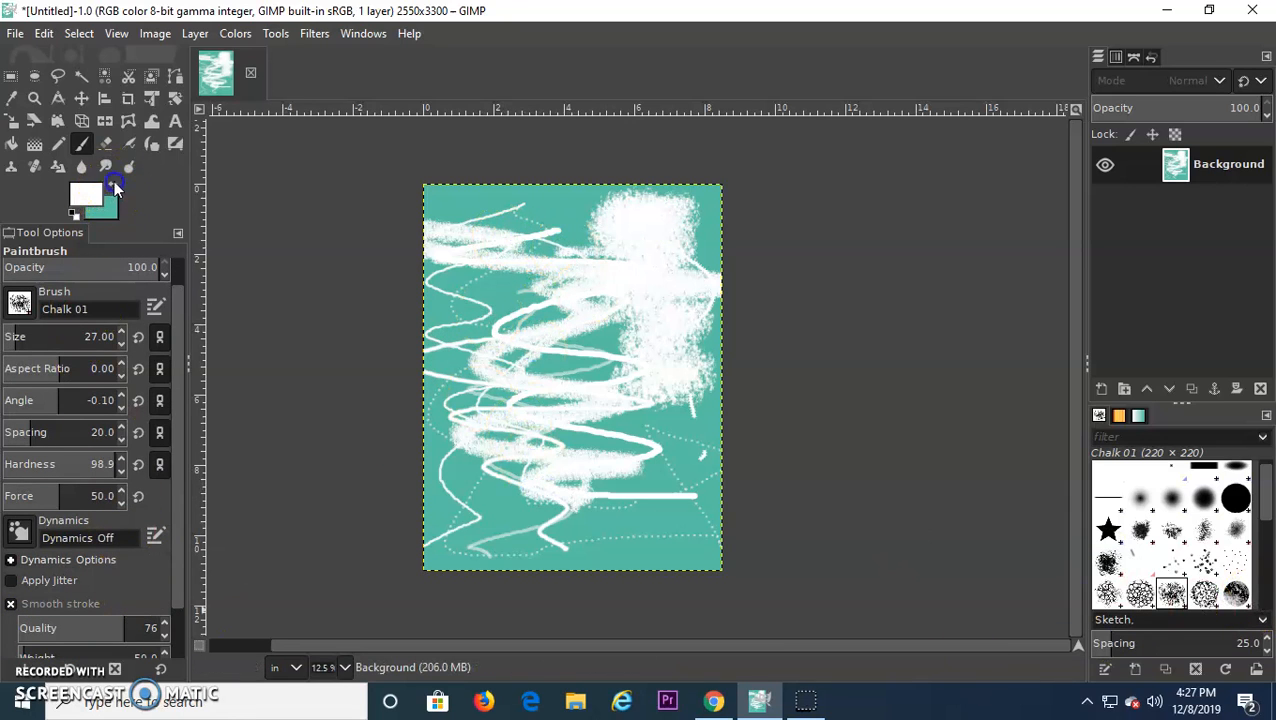
Step: Set the foreground color to bright red (fb0303) and paint a thin winding stroke down the canvas's left-center area
left_click(100, 193)
left_click(160, 103)
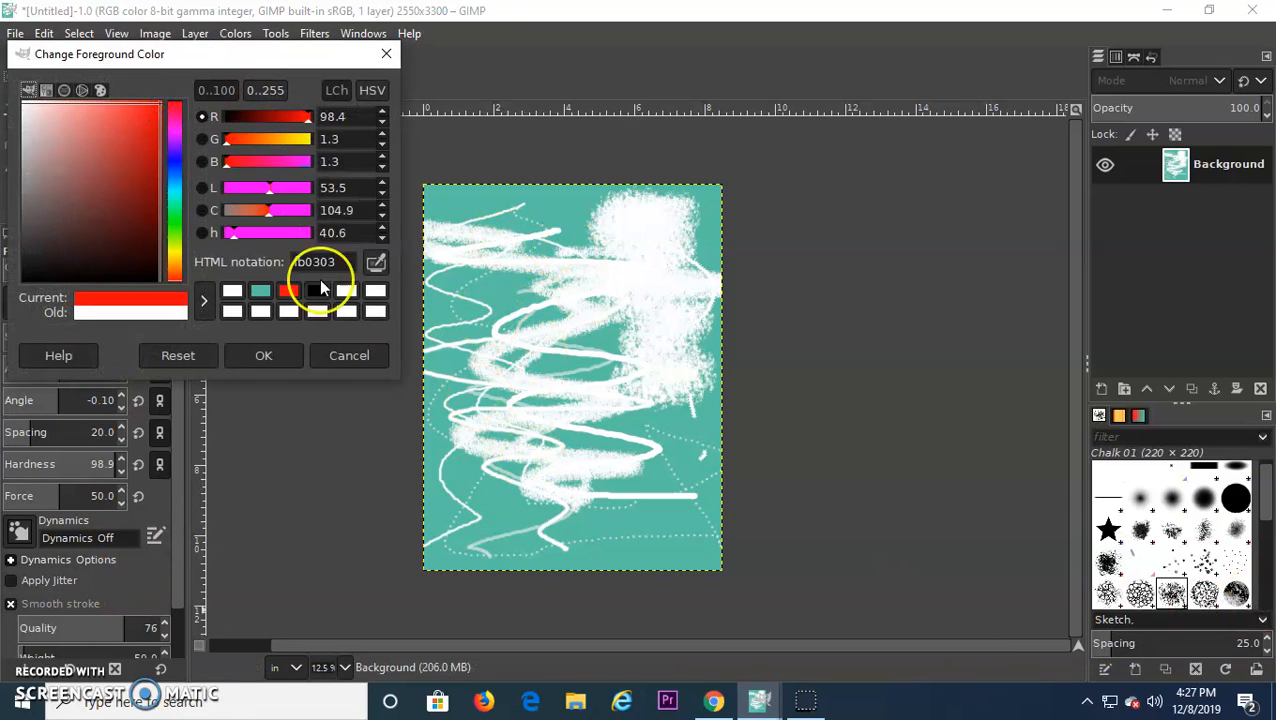
left_click(264, 355)
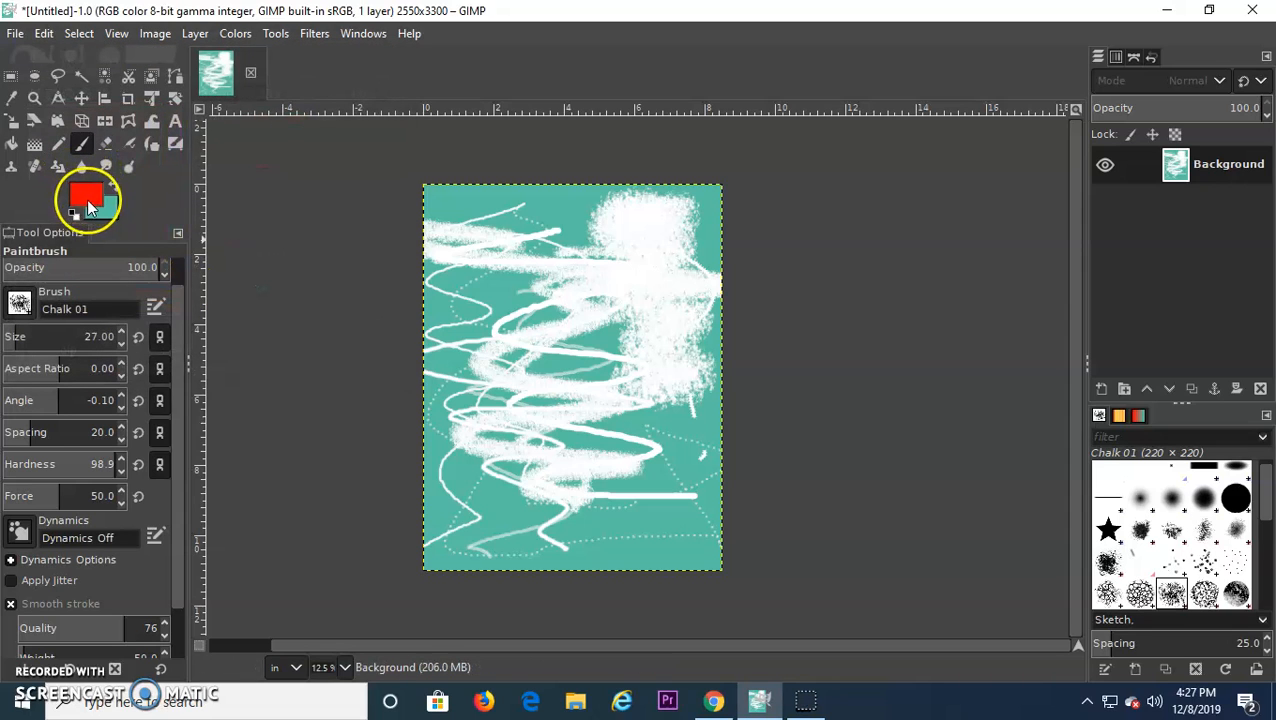
mouse_move(522, 212)
left_mouse_down()
mouse_move(602, 282)
mouse_move(501, 378)
mouse_move(509, 470)
left_mouse_up()
Step: Enlarge the brush to 66 and paint three thicker winding red strokes down the canvas's left, middle and right areas
key("bracketright")
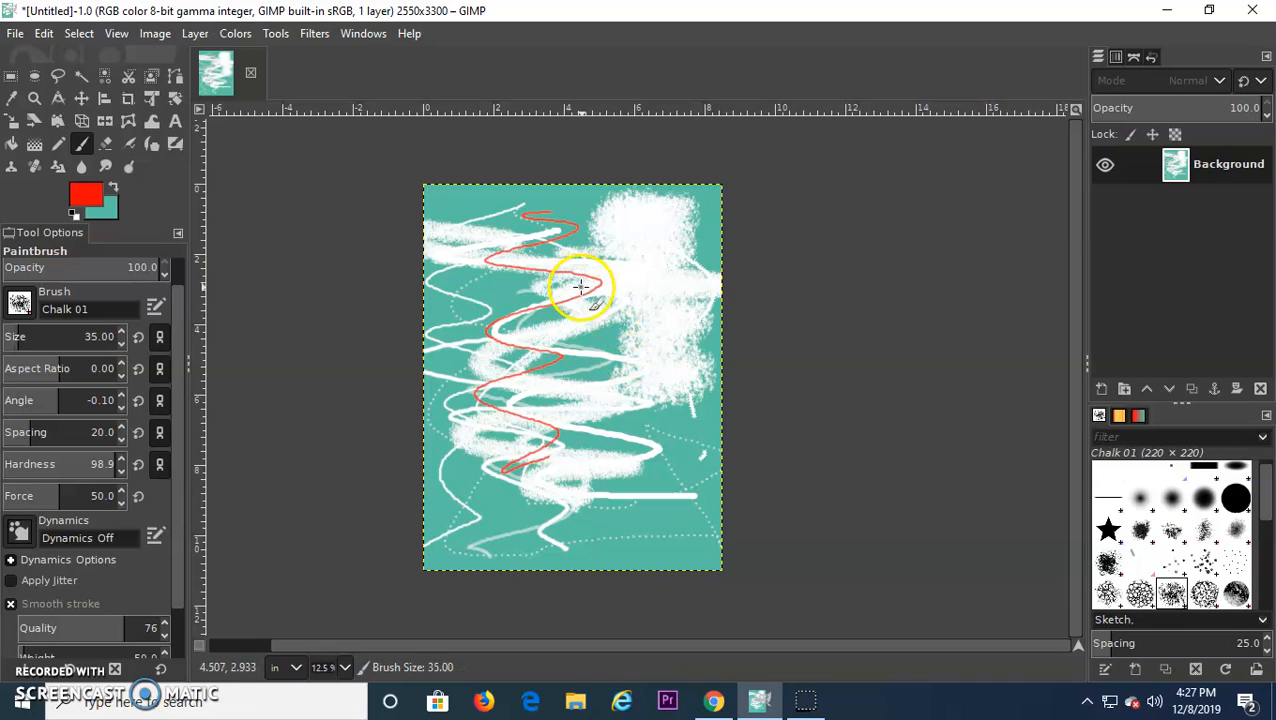
key("bracketright")
key("bracketright")
key("bracketright")
key("bracketright")
key("bracketright")
key("bracketright")
key("bracketright")
key("bracketright")
key("bracketright")
key("bracketright")
key("bracketright")
key("bracketright")
key("bracketright")
key("bracketright")
key("bracketright")
key("bracketright")
mouse_move(558, 234)
left_mouse_down()
mouse_move(609, 284)
mouse_move(540, 392)
mouse_move(541, 489)
left_mouse_up()
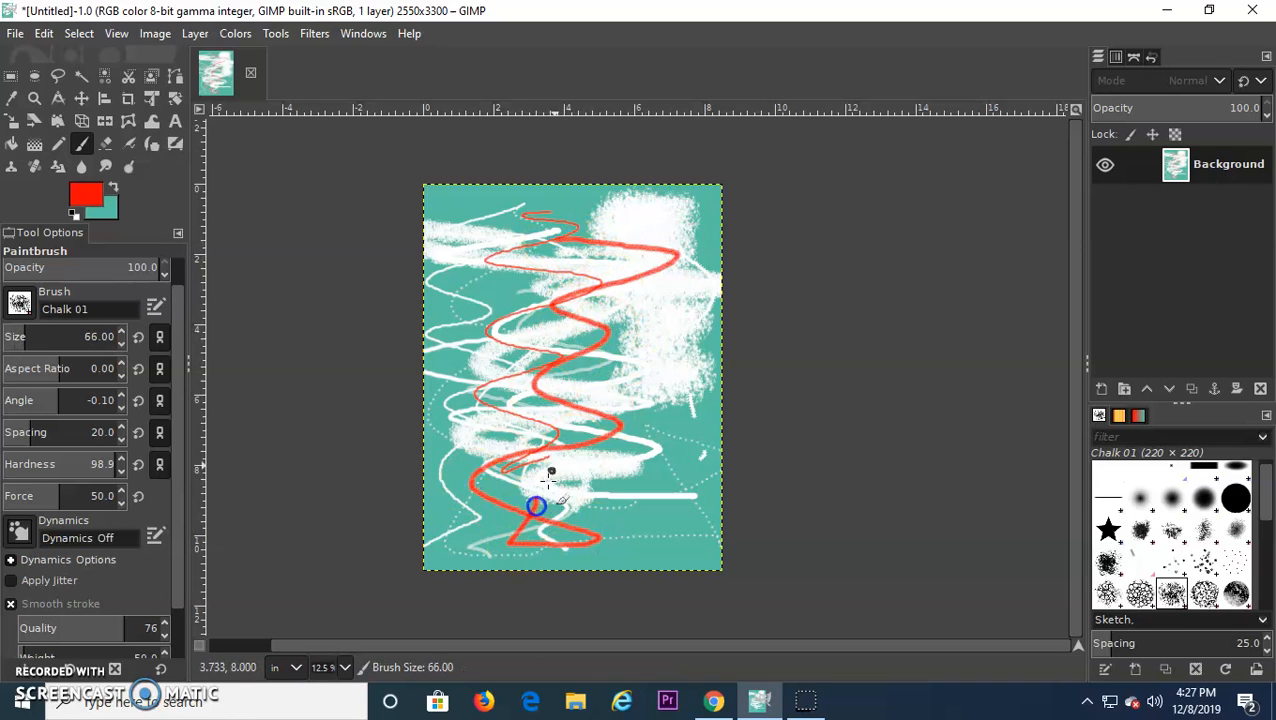
mouse_move(481, 233)
left_mouse_down()
mouse_move(550, 320)
mouse_move(491, 466)
mouse_move(547, 443)
mouse_move(585, 241)
mouse_move(612, 256)
mouse_move(604, 368)
mouse_move(583, 421)
left_mouse_up()
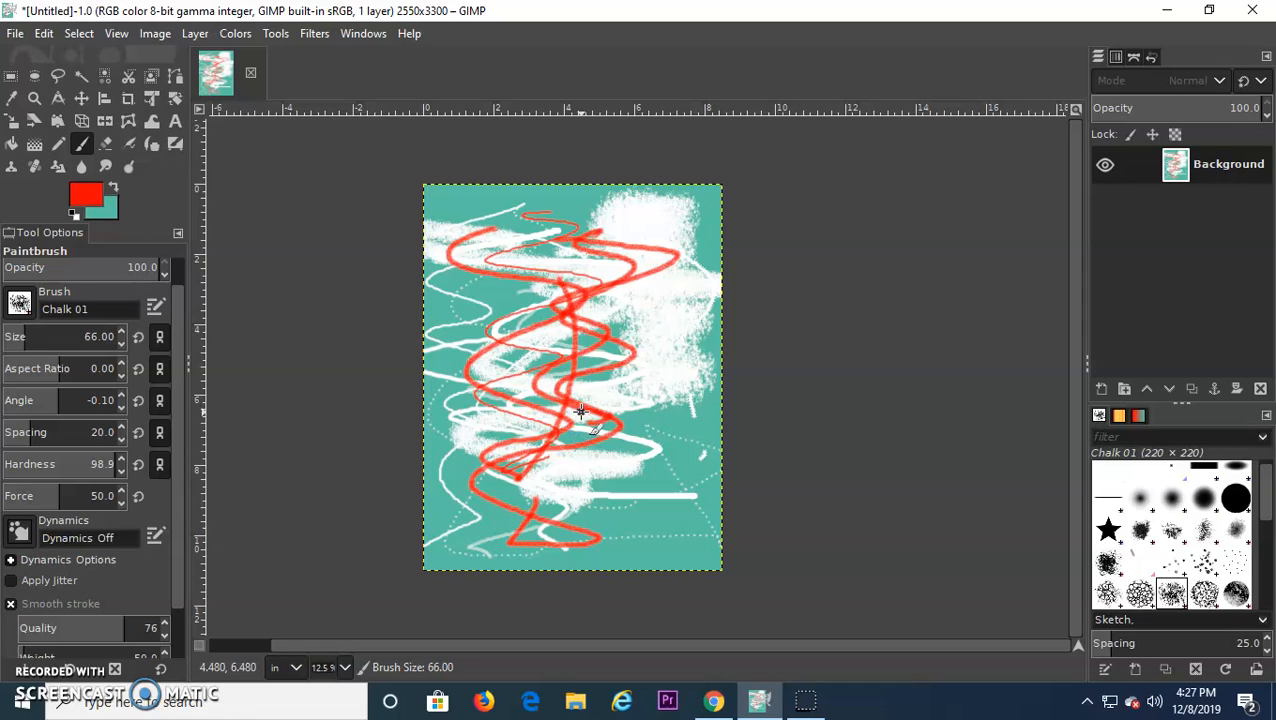
mouse_move(600, 218)
left_mouse_down()
mouse_move(632, 216)
mouse_move(652, 339)
mouse_move(679, 387)
left_mouse_up()
Step: Enlarge the Chalk 01 brush further and paint a thick winding red stroke in the canvas's lower right area
key("bracketleft")
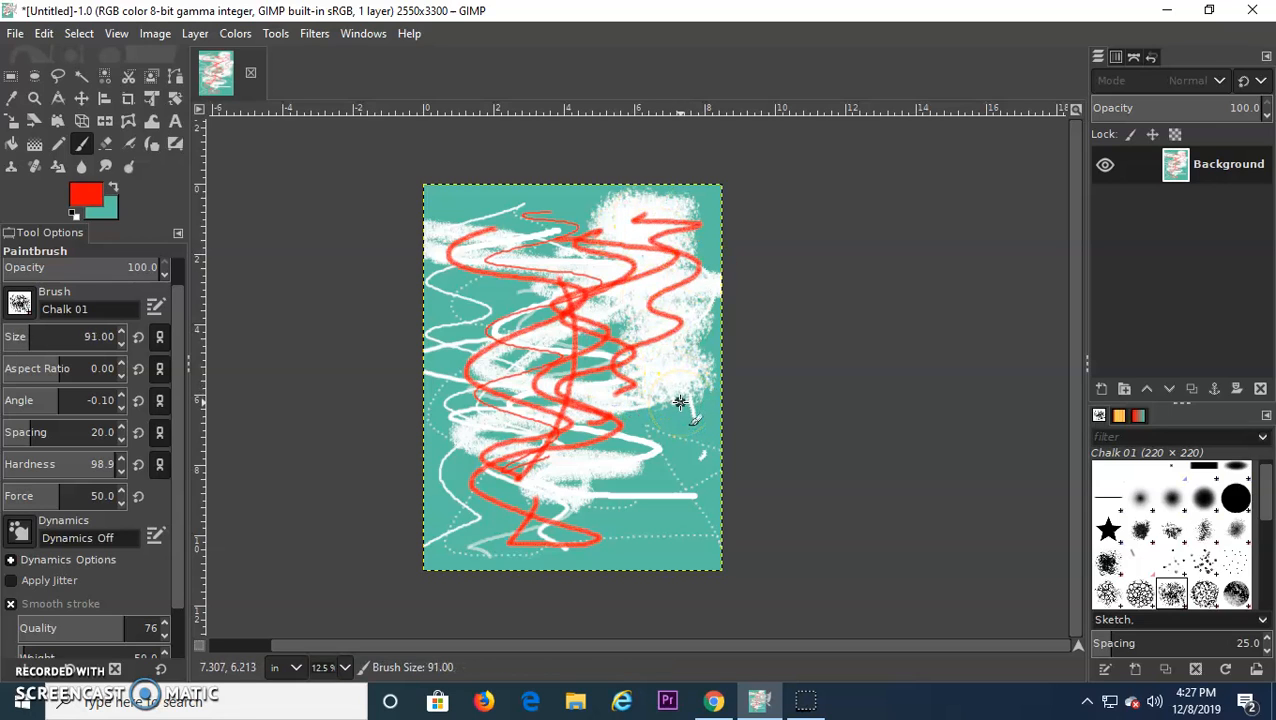
key("bracketright")
key("bracketright")
key("bracketright")
key("bracketright")
key("bracketright")
key("bracketright")
key("bracketright")
key("bracketright")
key("bracketright")
key("bracketright")
key("bracketright")
key("bracketright")
key("bracketright")
key("bracketright")
key("bracketright")
mouse_move(690, 360)
left_mouse_down()
mouse_move(632, 550)
mouse_move(617, 458)
left_mouse_up()
Step: Switch to the Chalk 03 brush, enlarge it to 675, and paint broad red strokes down the canvas's left side
left_click(1234, 592)
mouse_move(626, 276)
left_mouse_down()
mouse_move(597, 218)
mouse_move(490, 305)
left_mouse_up()
key("bracketright")
key("bracketright")
key("bracketright")
key("bracketright")
key("bracketright")
key("bracketright")
key("bracketright")
key("bracketright")
key("bracketright")
key("bracketright")
key("bracketright")
key("bracketright")
key("bracketright")
key("bracketright")
key("bracketright")
key("bracketright")
key("bracketright")
key("bracketright")
key("bracketright")
key("bracketright")
key("bracketright")
left_click_drag(31, 338, 92, 336)
key("bracketright")
key("bracketright")
key("bracketright")
key("bracketright")
key("bracketright")
key("bracketright")
key("bracketright")
key("bracketright")
key("bracketright")
key("bracketright")
key("bracketright")
key("bracketright")
key("bracketright")
key("bracketright")
key("bracketright")
key("bracketright")
key("bracketright")
key("bracketright")
key("bracketright")
key("bracketright")
mouse_move(499, 255)
left_mouse_down()
mouse_move(515, 346)
mouse_move(471, 492)
mouse_move(470, 563)
left_mouse_up()
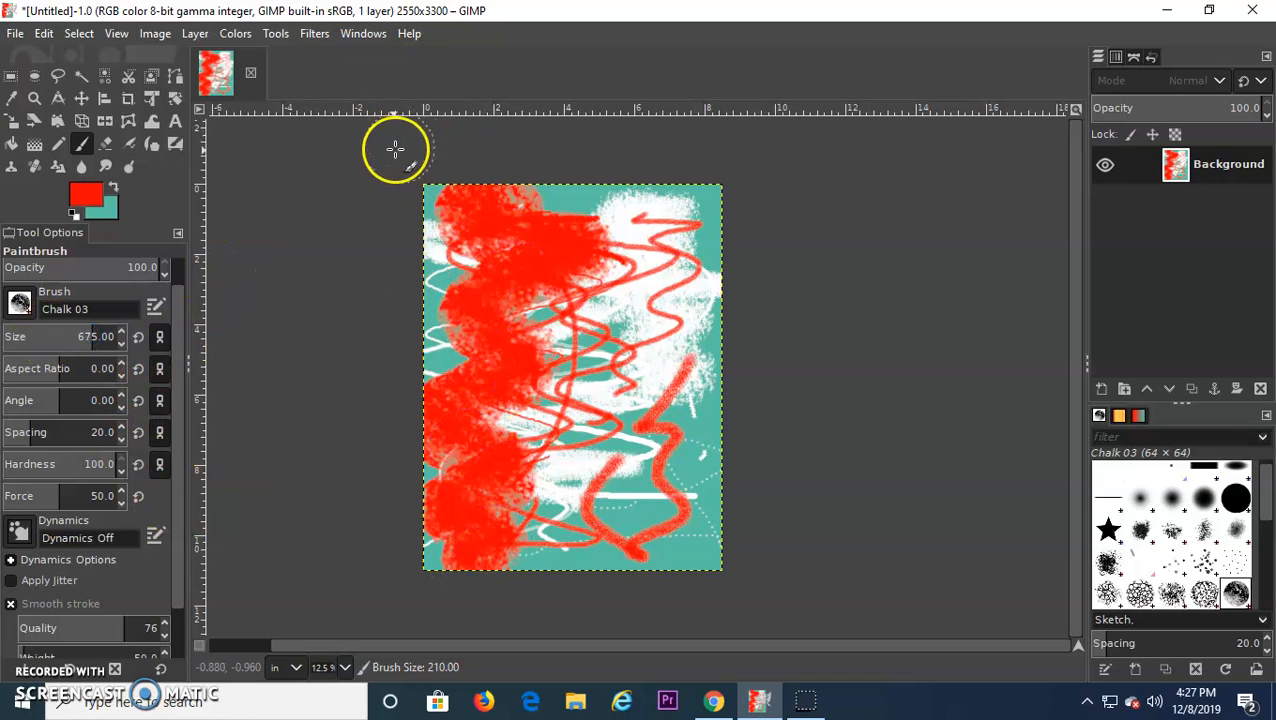
Step: Shear the Background layer horizontally and shift it slightly down and to the right with Handle Transform
left_click(31, 123)
left_click_drag(521, 222, 755, 407)
left_click(55, 124)
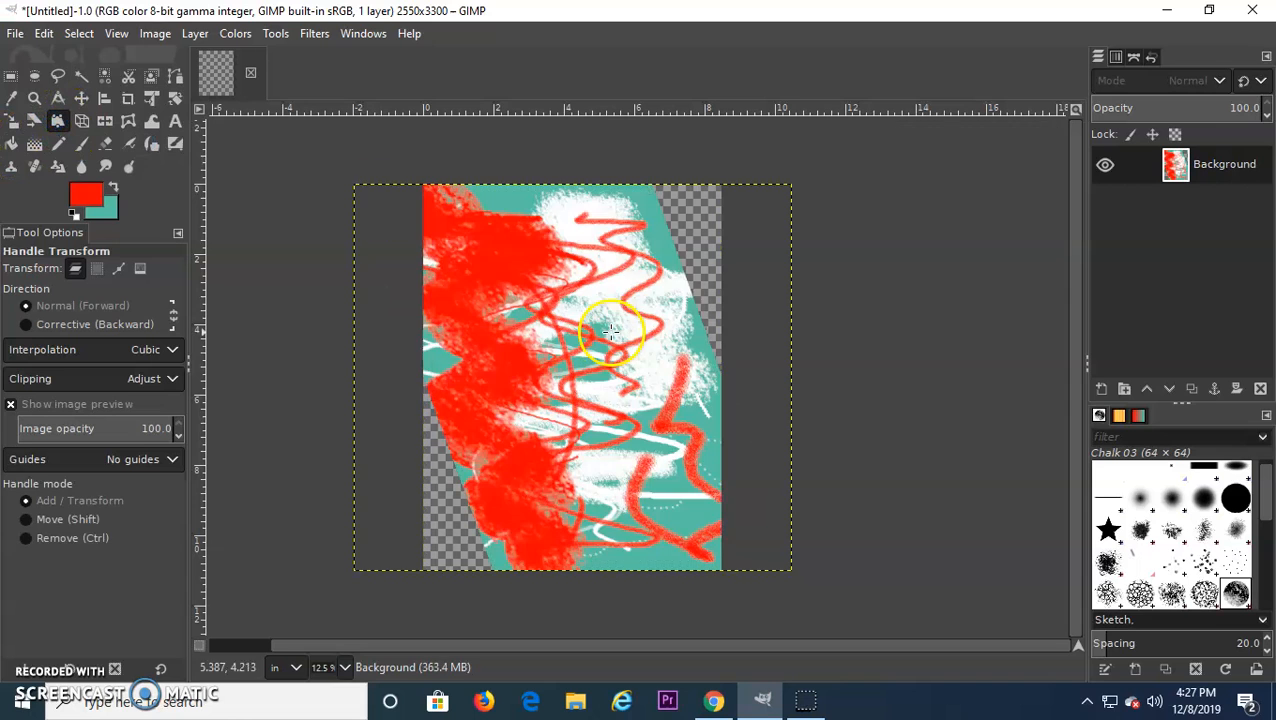
left_click_drag(541, 191, 581, 211)
Step: Distort the layer with Perspective, pulling its upper-left corner outward and its lower-right corner inward
left_click(82, 121)
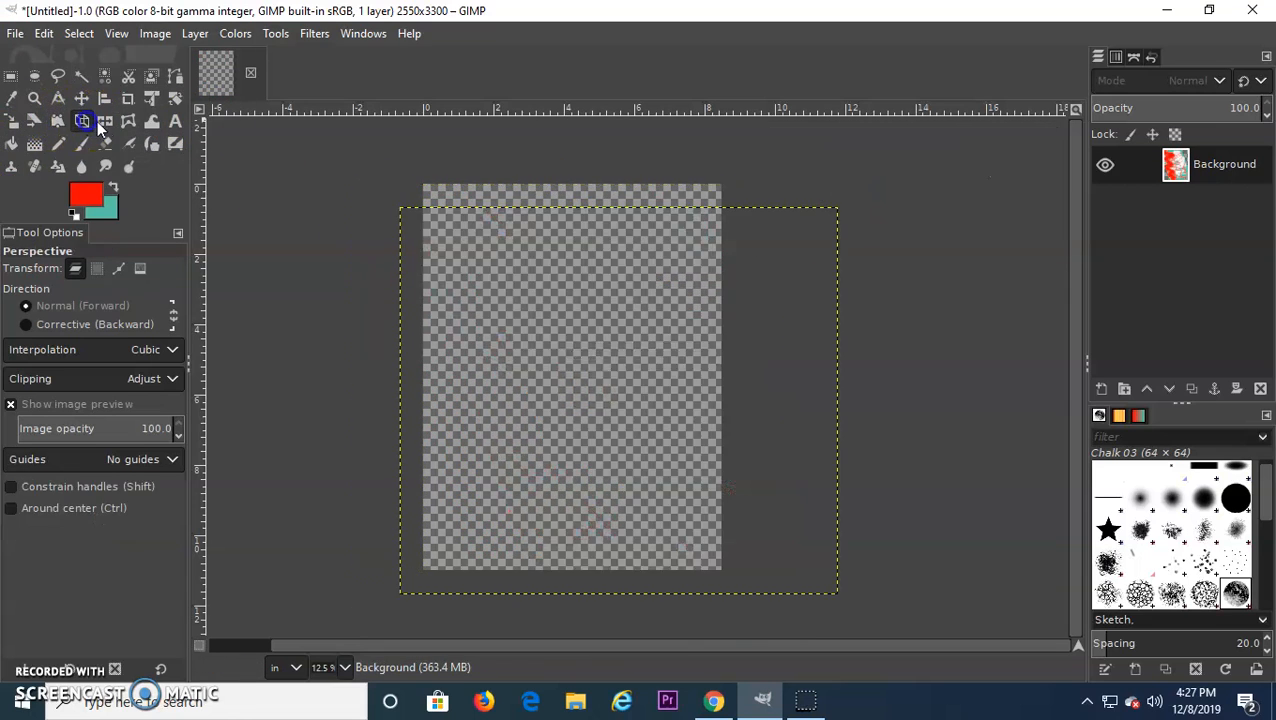
left_click(584, 270)
left_click_drag(584, 270, 482, 223)
left_click_drag(840, 592, 686, 533)
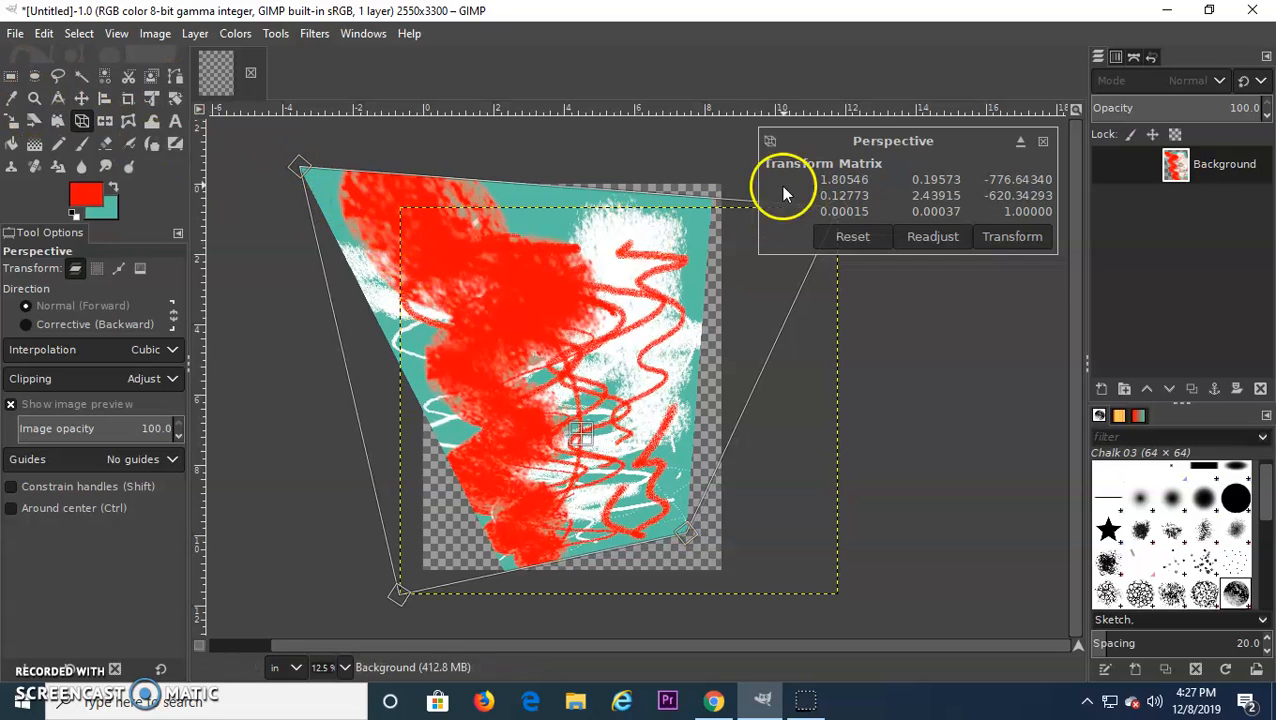
Step: Flip the Background layer horizontally twice and vertically once
left_click(104, 124)
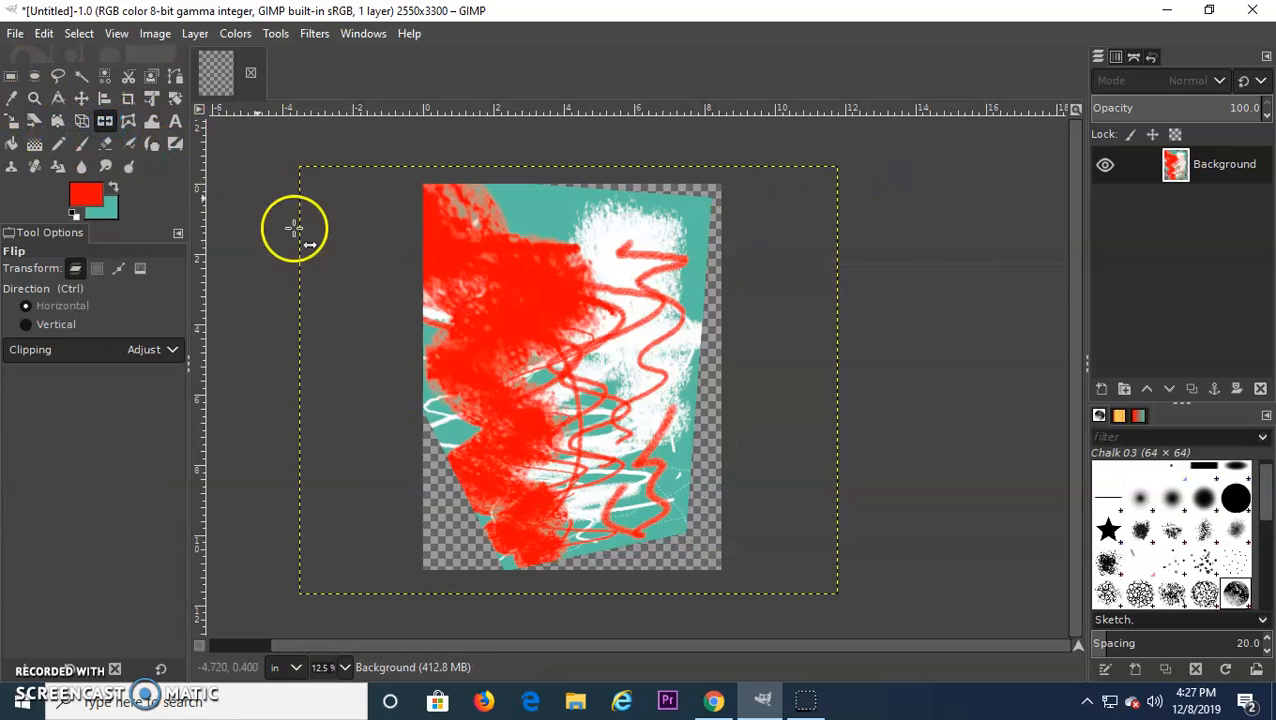
left_click(610, 327)
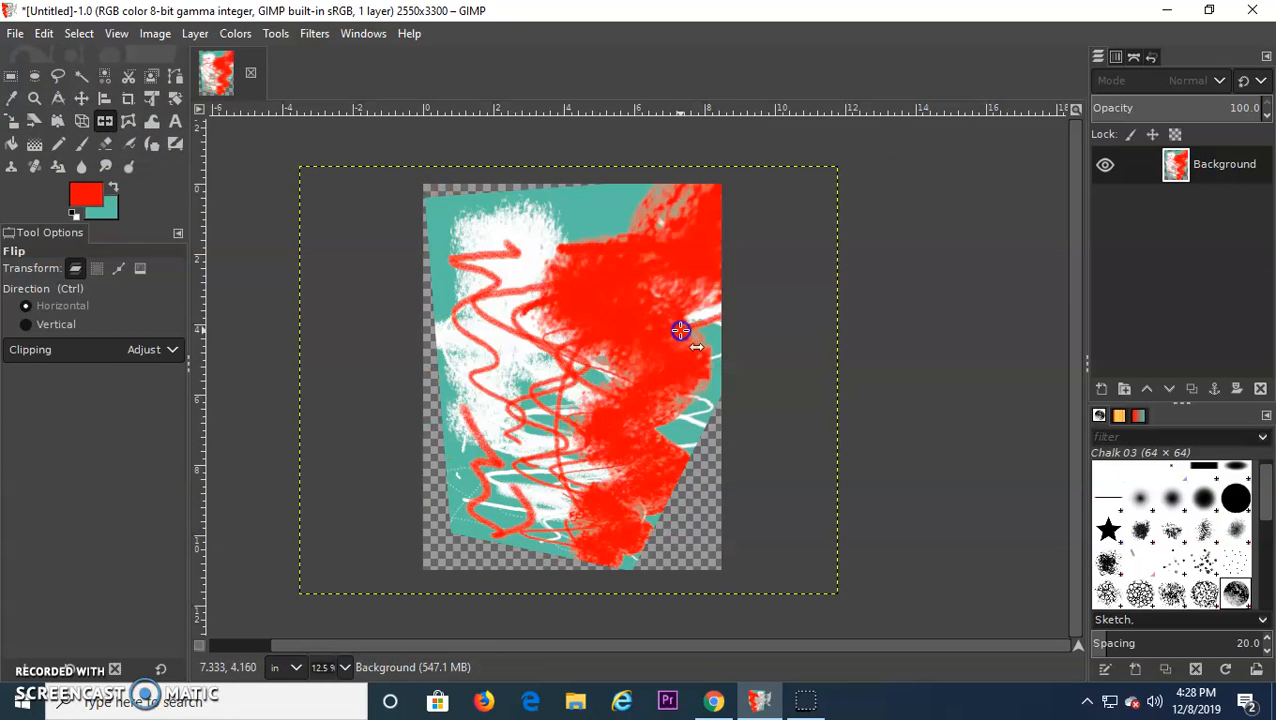
left_click(564, 445)
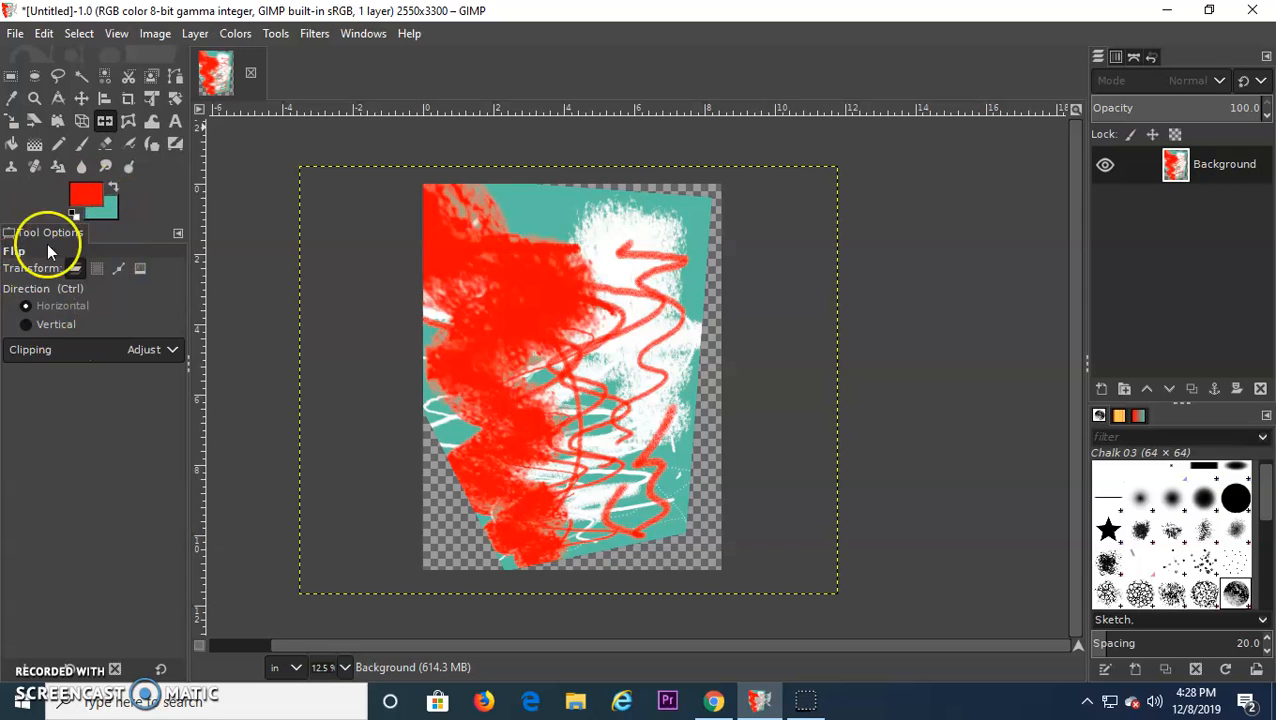
left_click(28, 324)
left_click(563, 484)
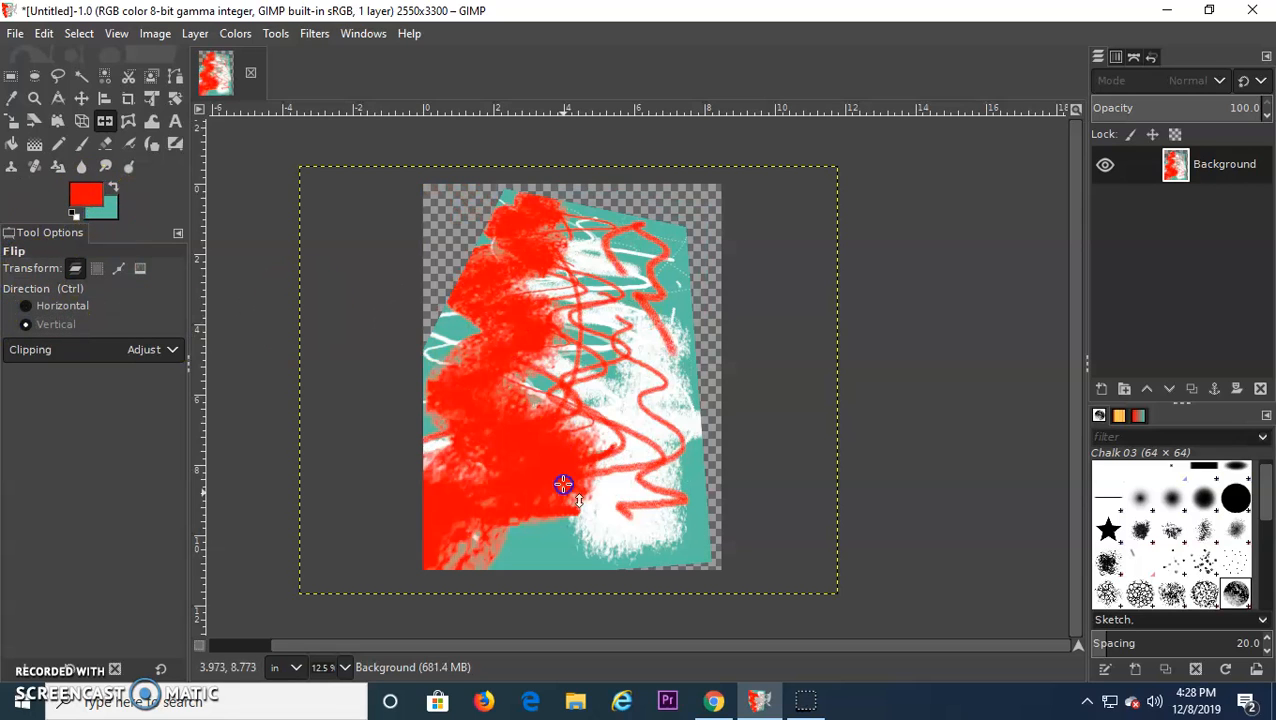
Step: Set the Warp Transform hardness to 100 and warp pixels across the middle and lower parts of the painting
left_click(152, 121)
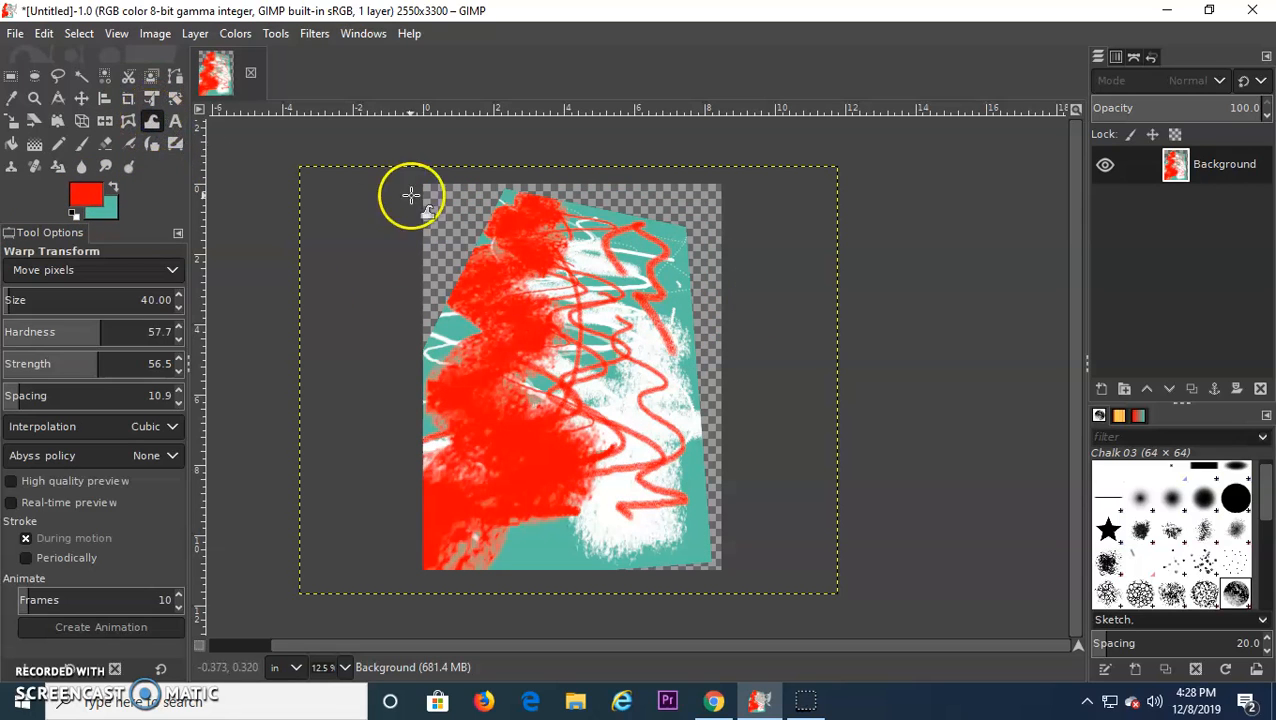
left_click_drag(88, 330, 182, 330)
mouse_move(596, 392)
left_mouse_down()
mouse_move(613, 413)
mouse_move(507, 459)
left_mouse_up()
mouse_move(523, 241)
left_mouse_down()
mouse_move(626, 323)
mouse_move(473, 451)
left_mouse_up()
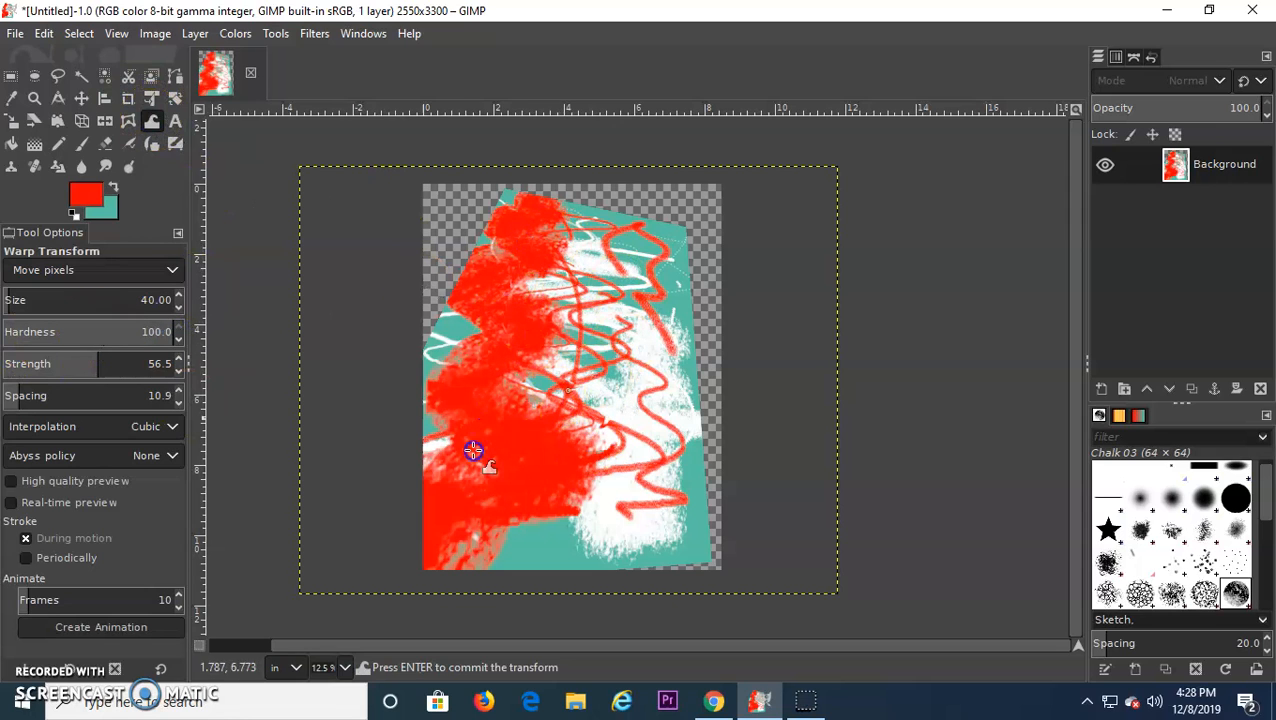
mouse_move(648, 504)
left_mouse_down()
mouse_move(625, 339)
mouse_move(528, 265)
mouse_move(503, 464)
mouse_move(467, 312)
left_mouse_up()
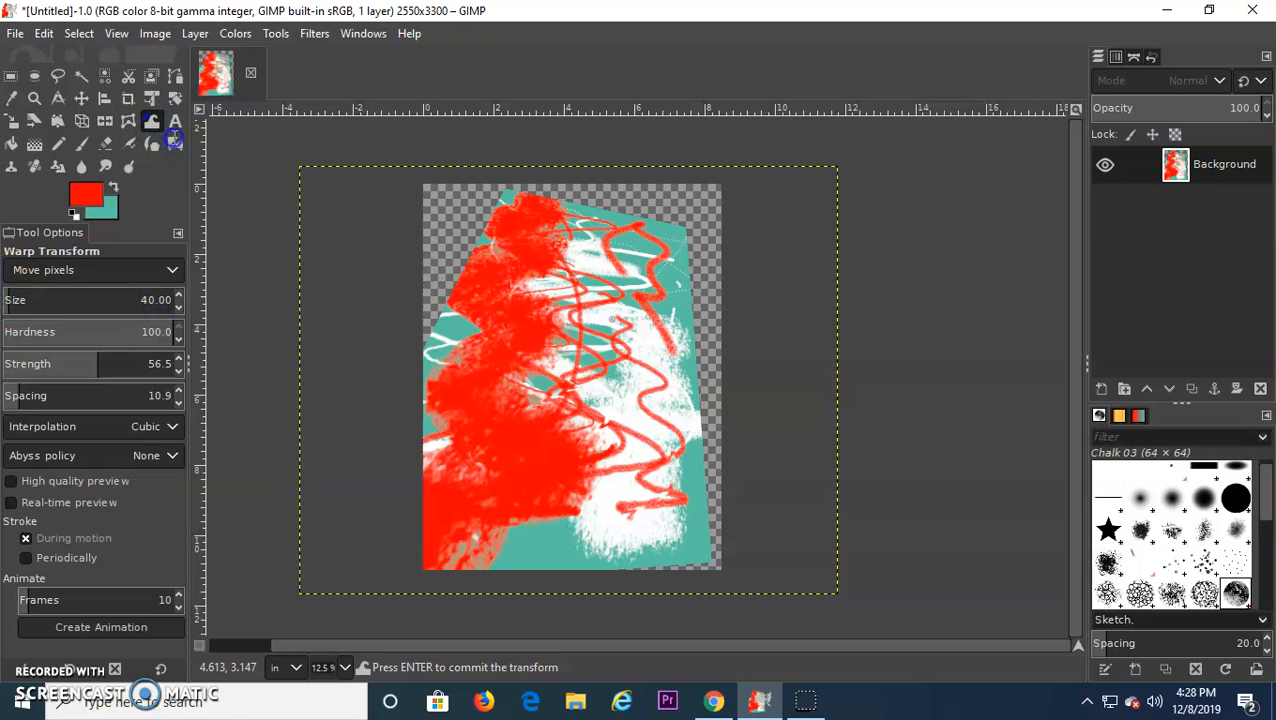
Step: Set the text color to black (000000) and add the text "Here is some text" near the canvas's upper left
key("t")
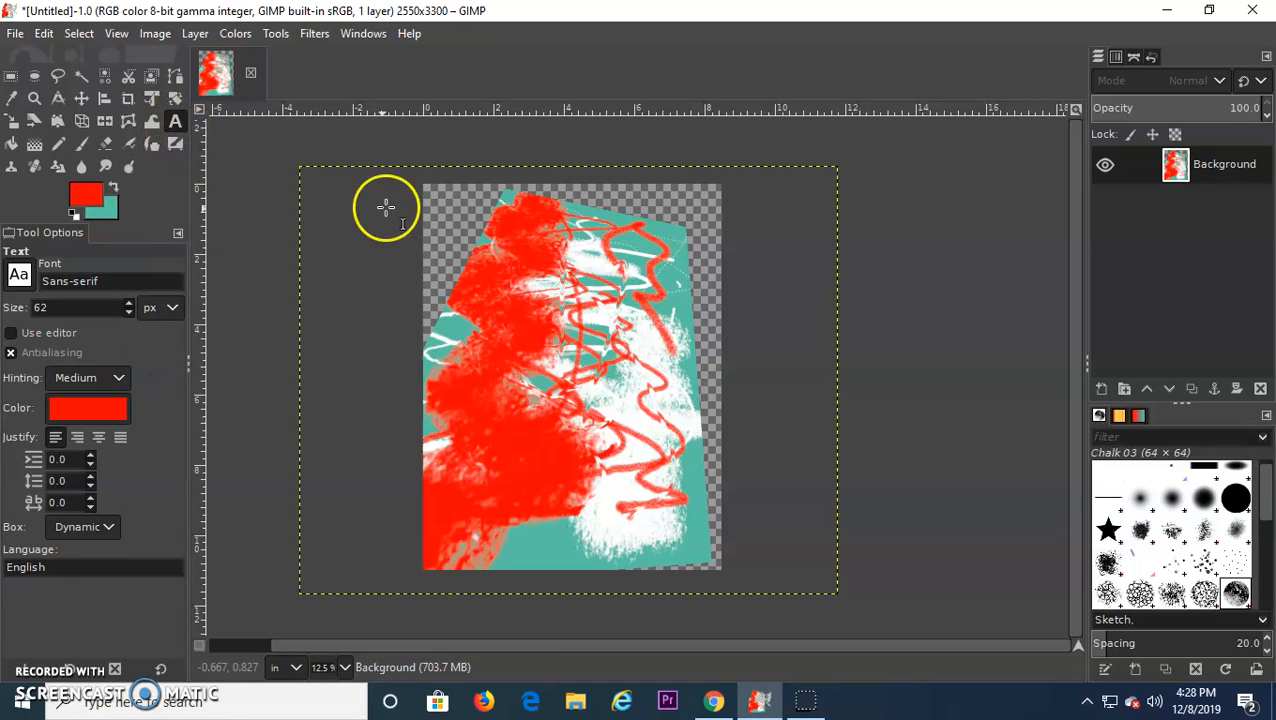
left_click(82, 407)
left_click(160, 497)
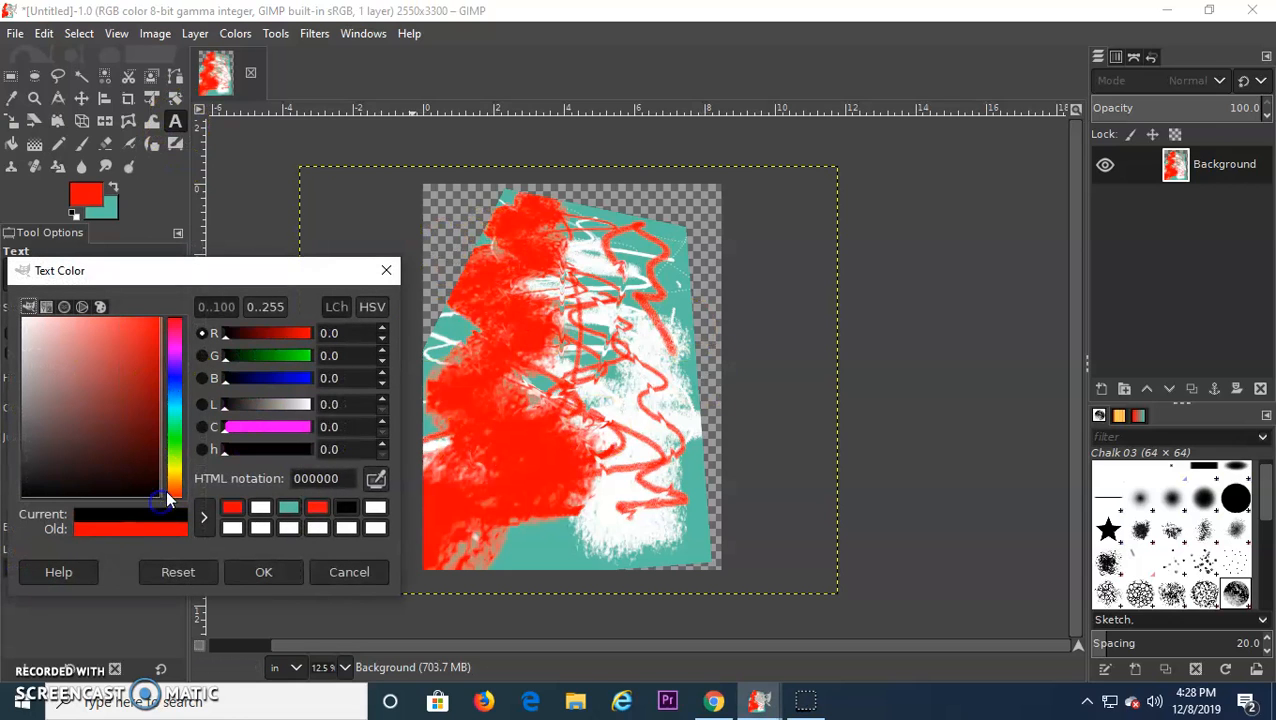
left_click(263, 572)
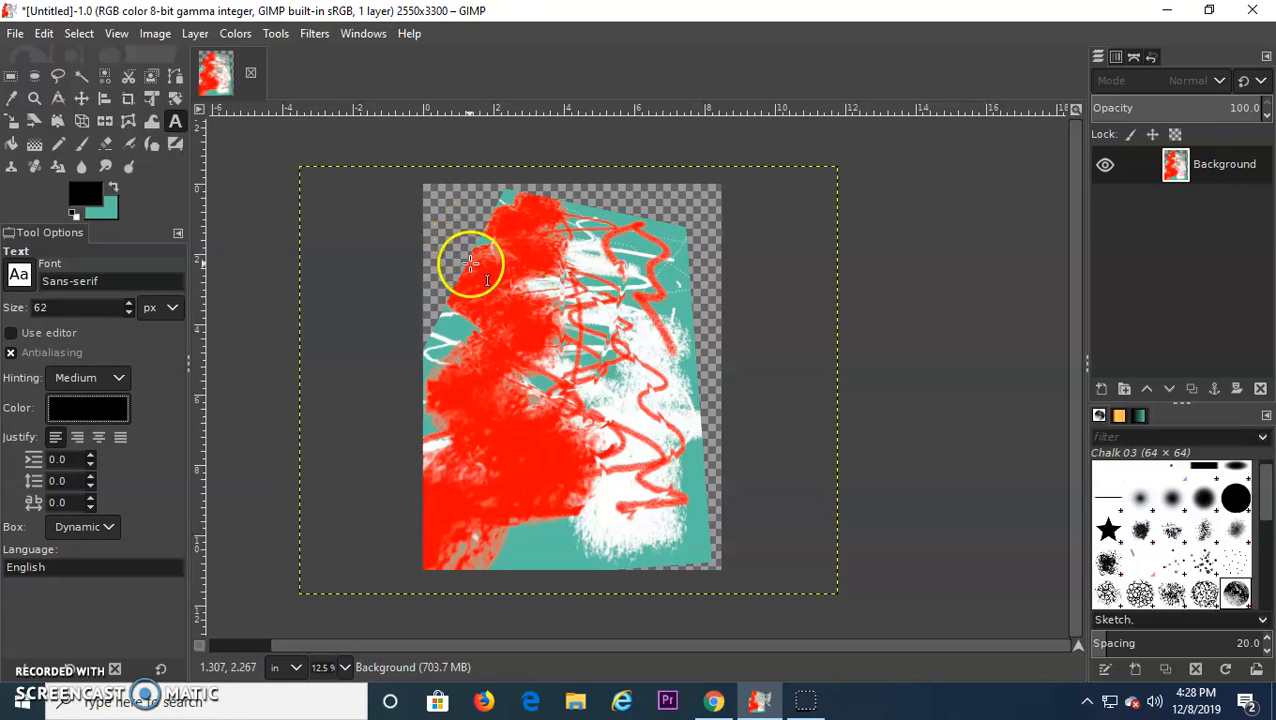
left_click(468, 262)
type("Her")
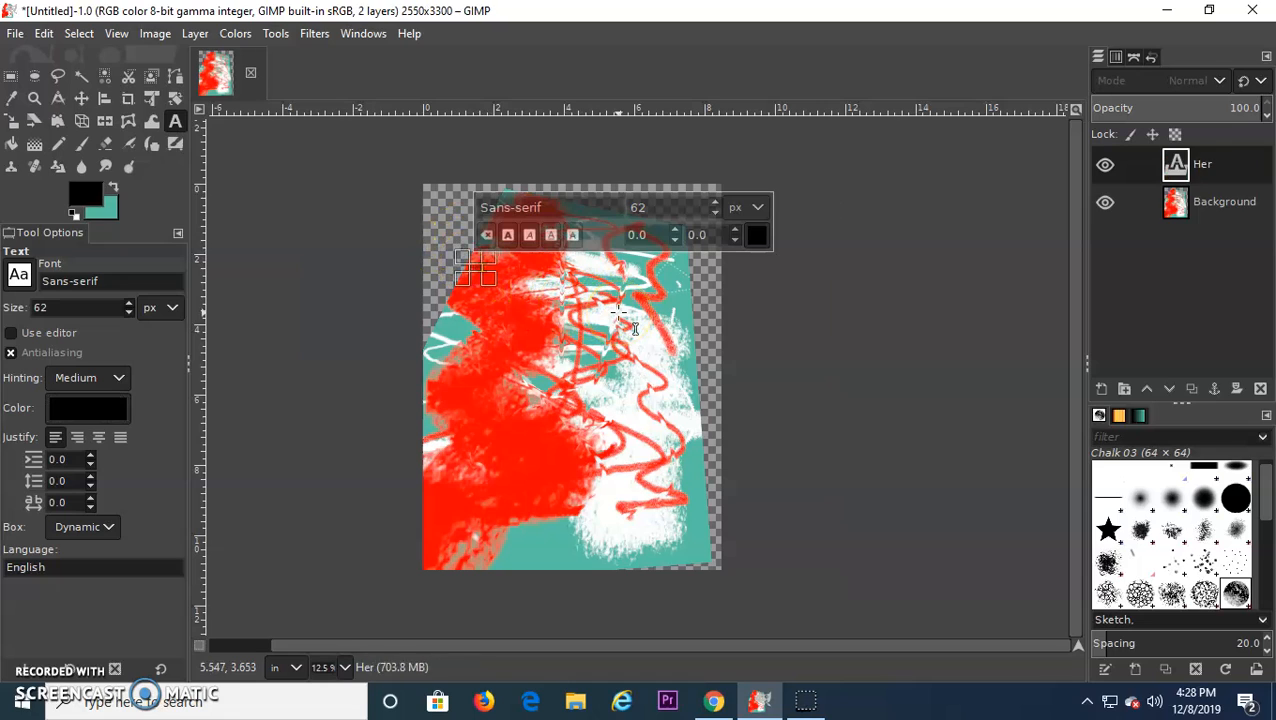
type("e is some text")
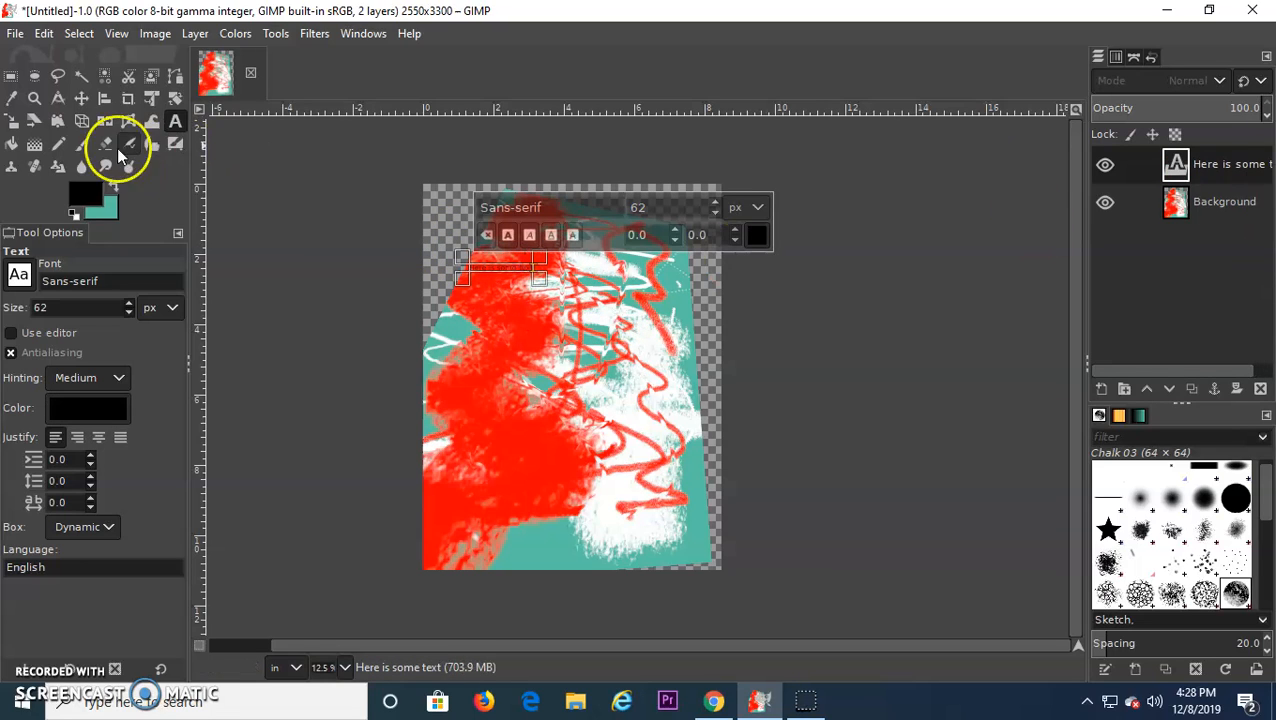
Step: Bucket fill the transparent surroundings on the Background layer with black, and refill them with the Pine pattern
left_click(11, 141)
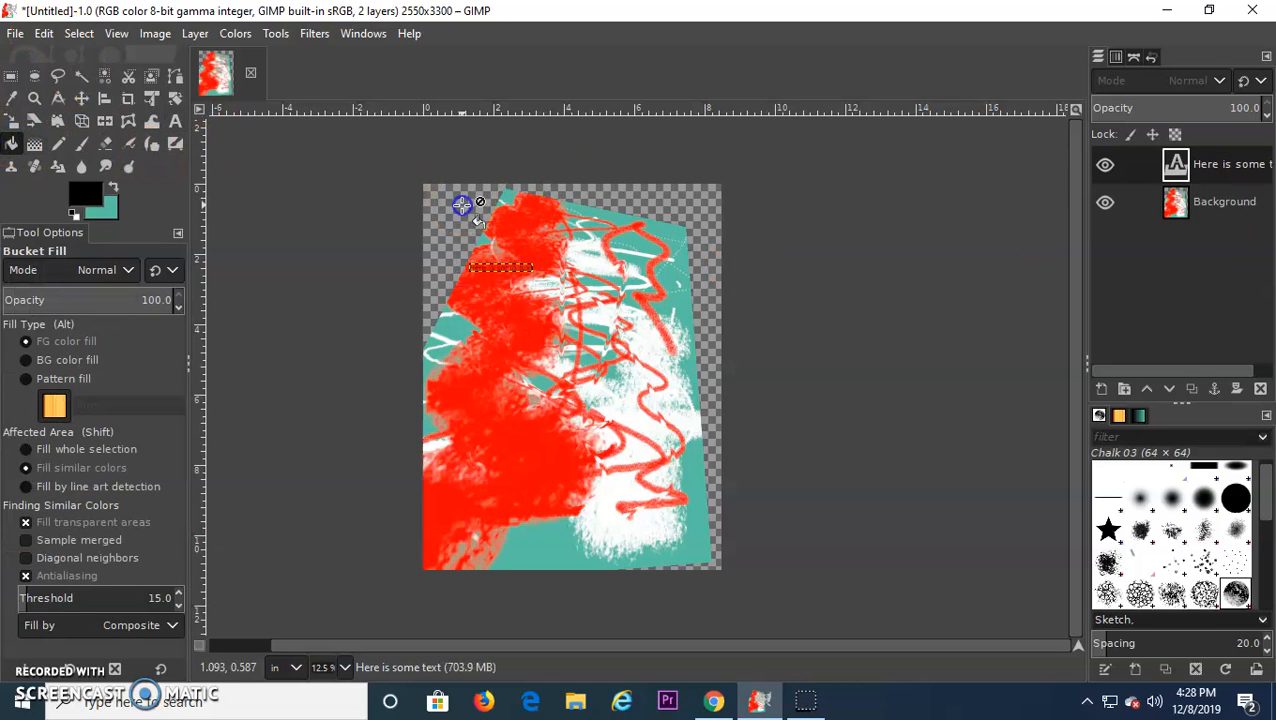
left_click(1196, 200)
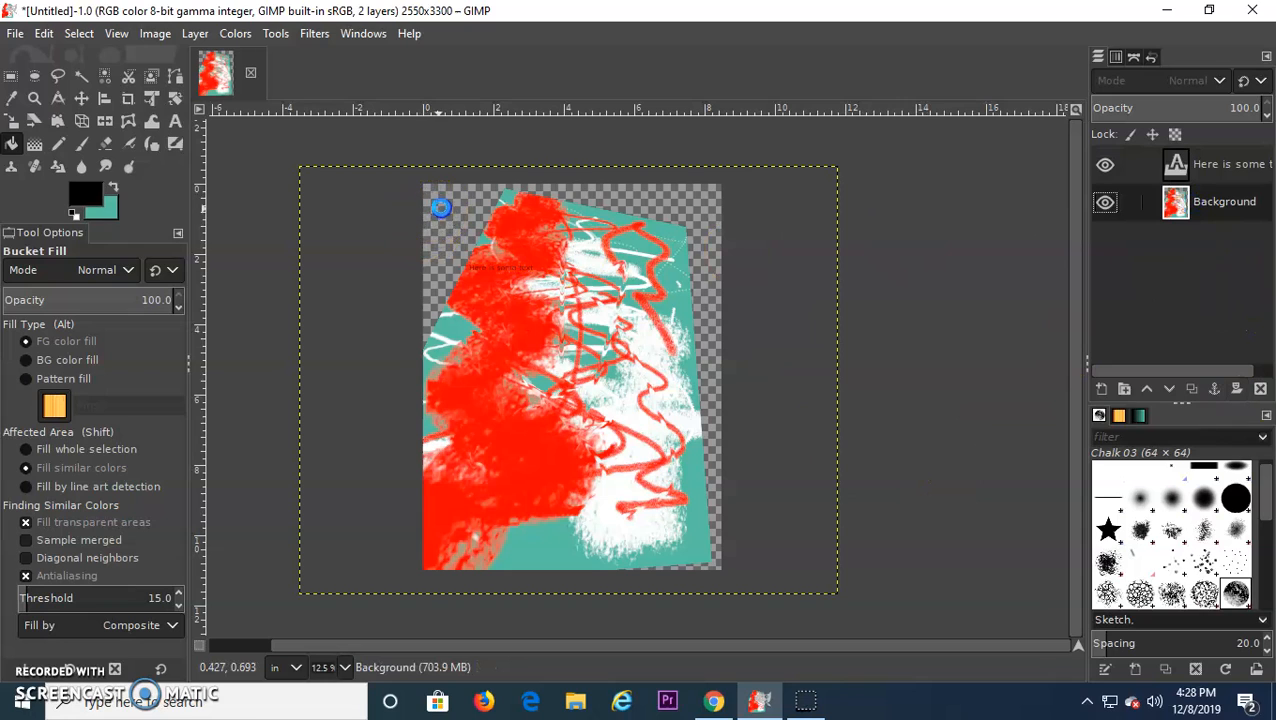
left_click(693, 205)
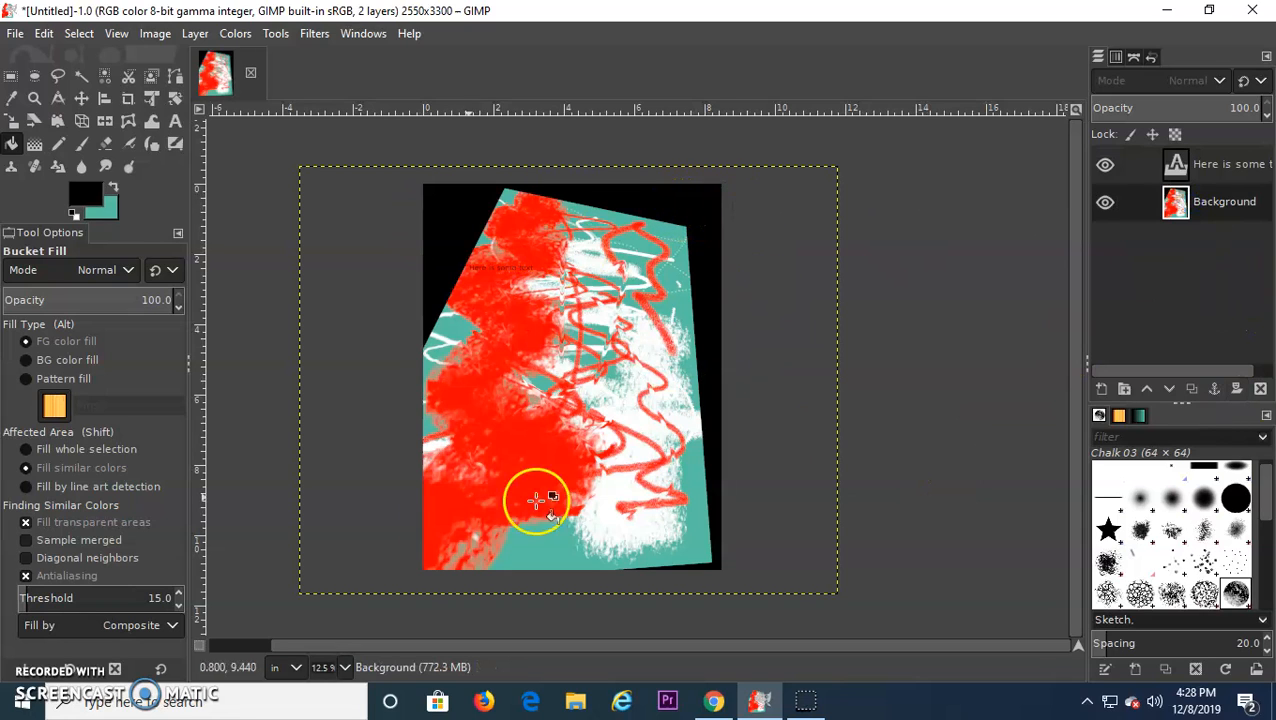
left_click(40, 378)
left_click(439, 233)
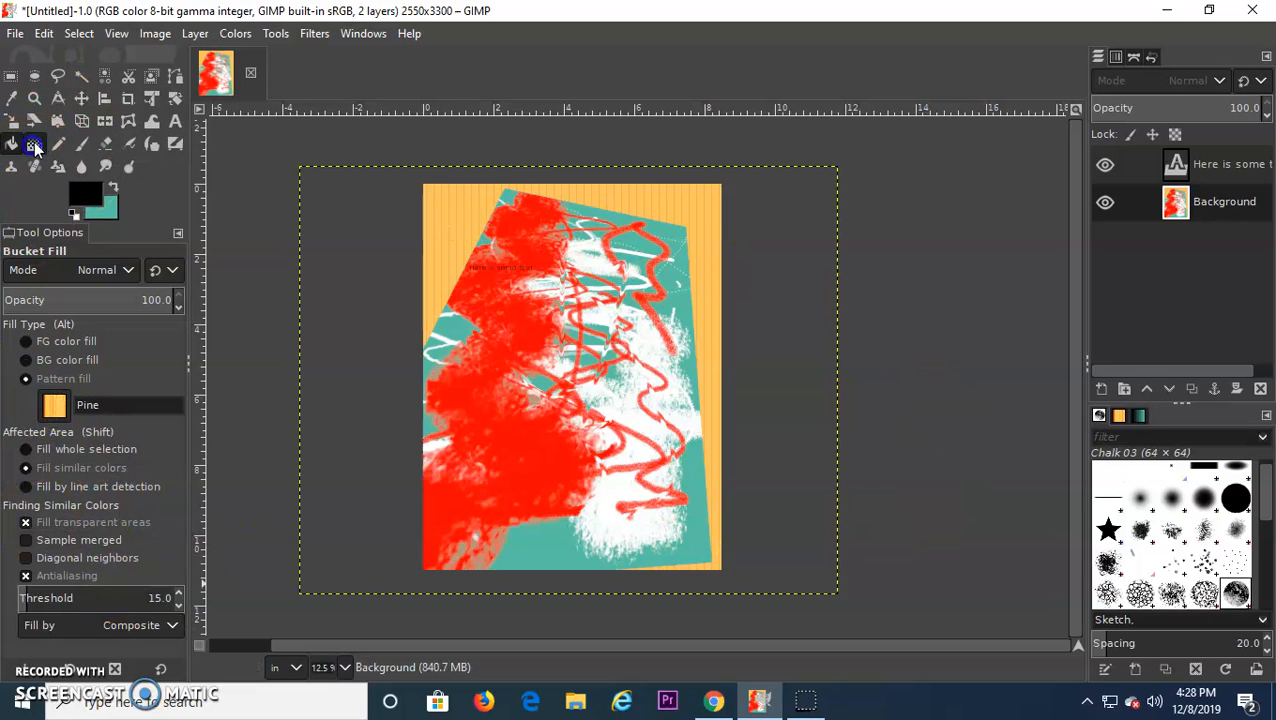
Step: Activate the Gradient tool and examine the image's channels, paths and undo history
left_click(34, 143)
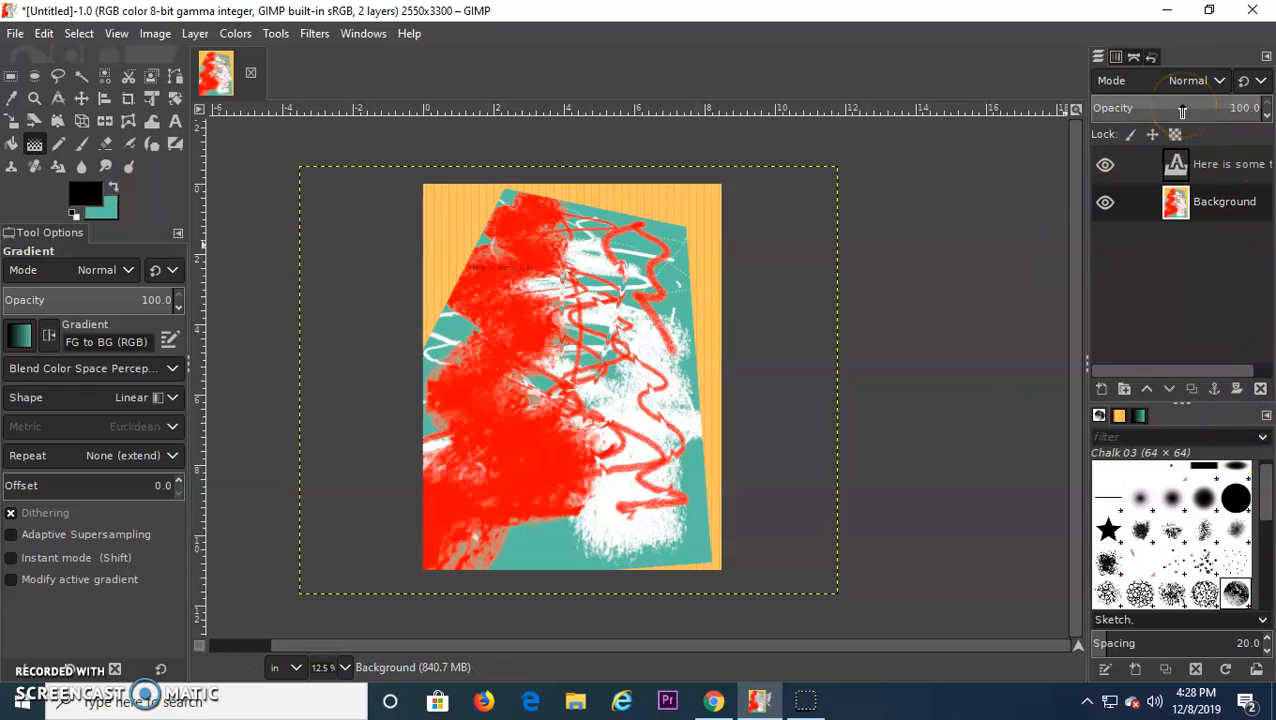
left_click(1116, 57)
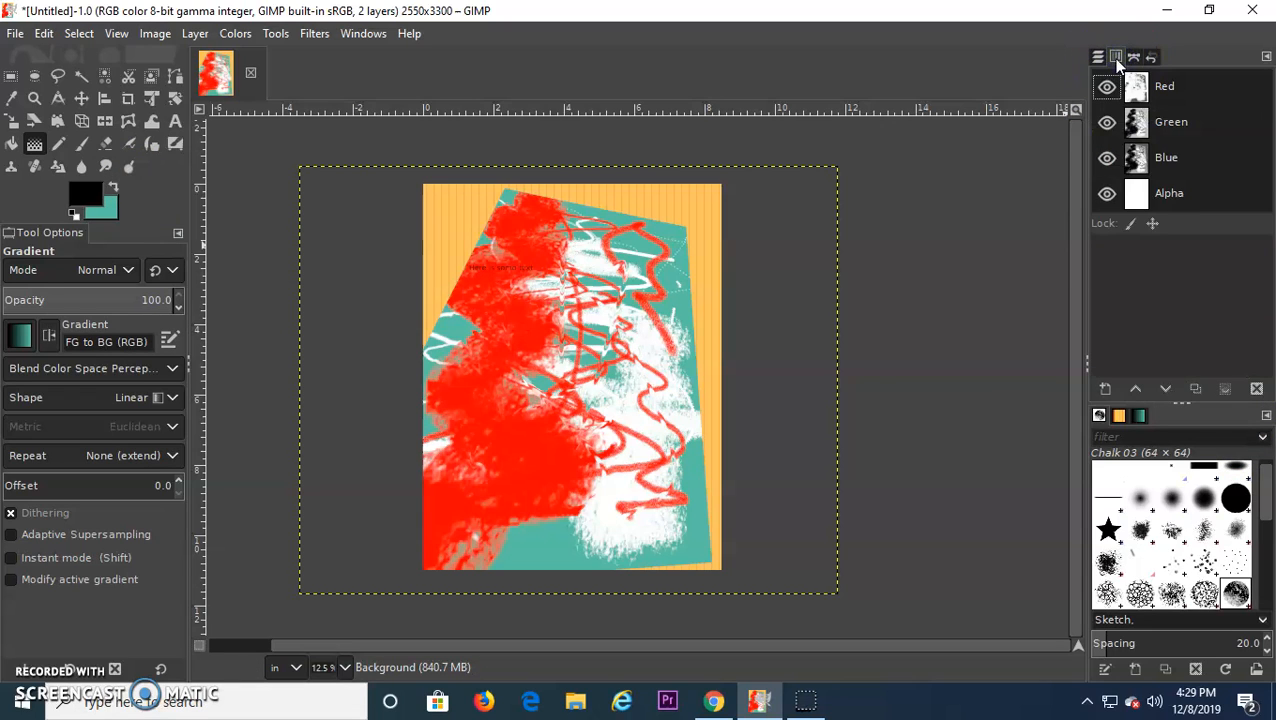
left_click(1133, 57)
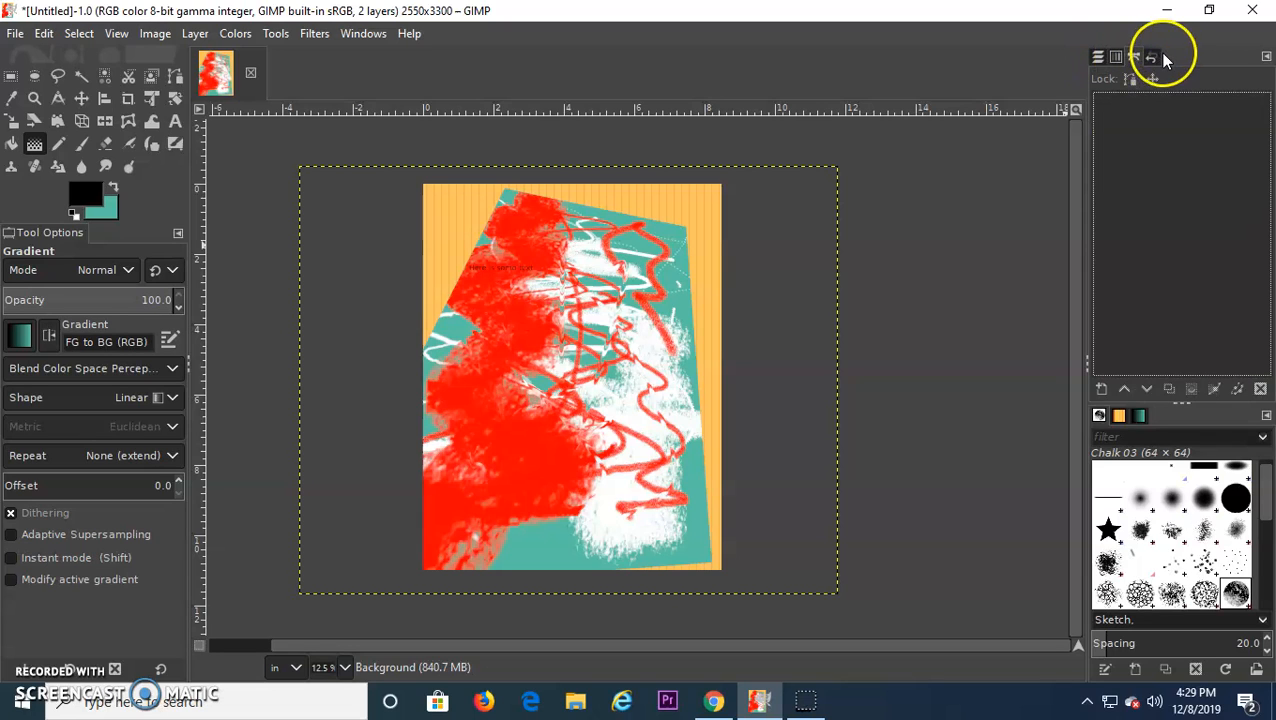
left_click(1152, 57)
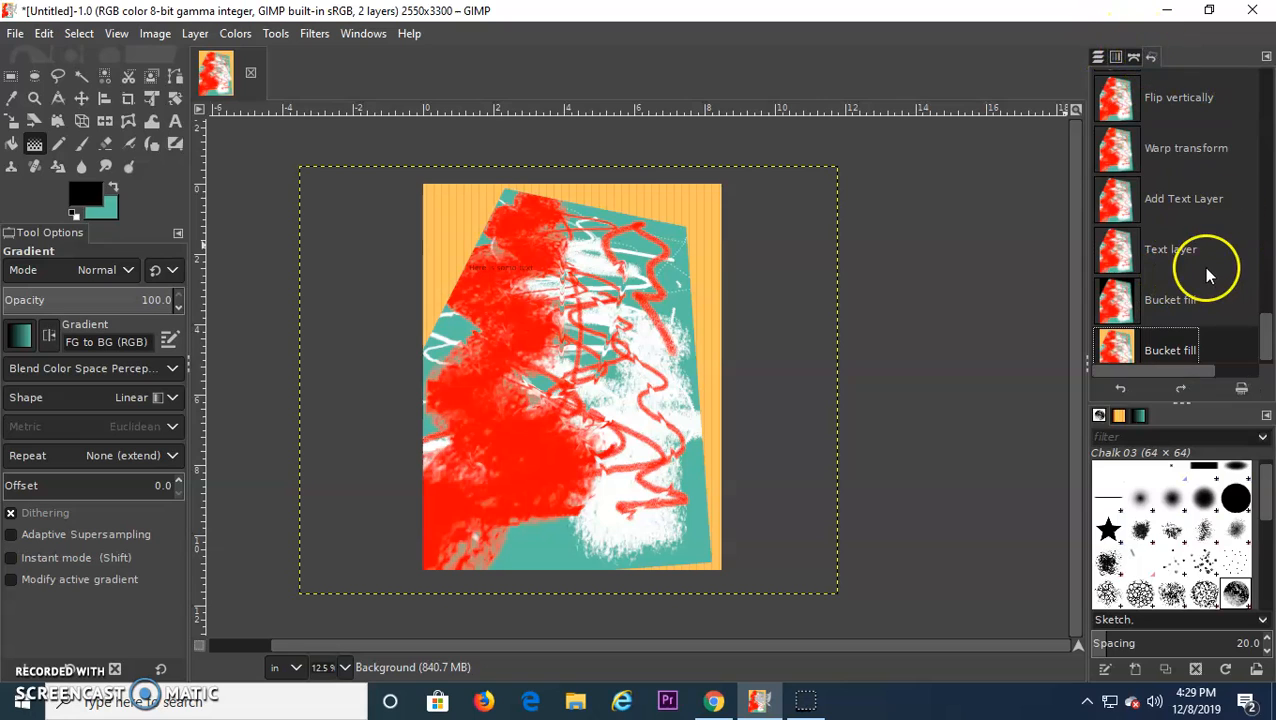
scroll(1205, 262, "up", 3)
scroll(1211, 240, "down", 1)
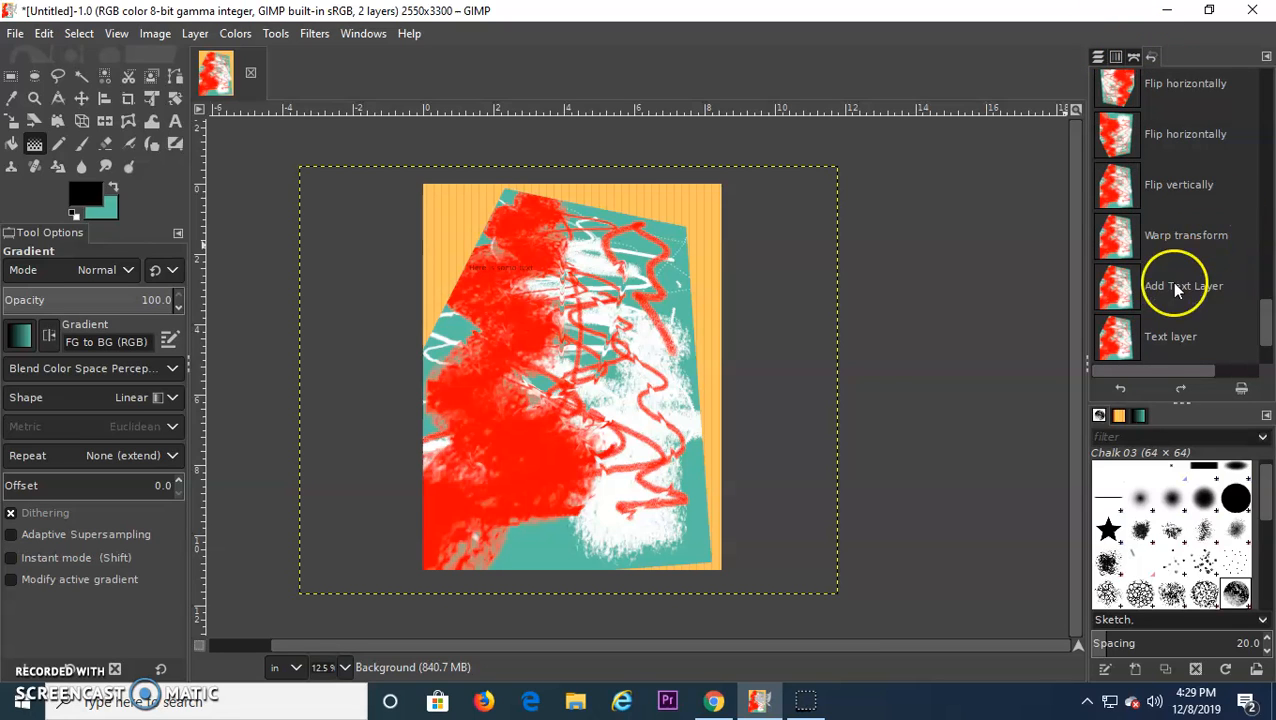
scroll(1205, 276, "down", 1)
Step: Revert the image to the second horizontal flip state and on to the base image through the undo history
left_click(1145, 90)
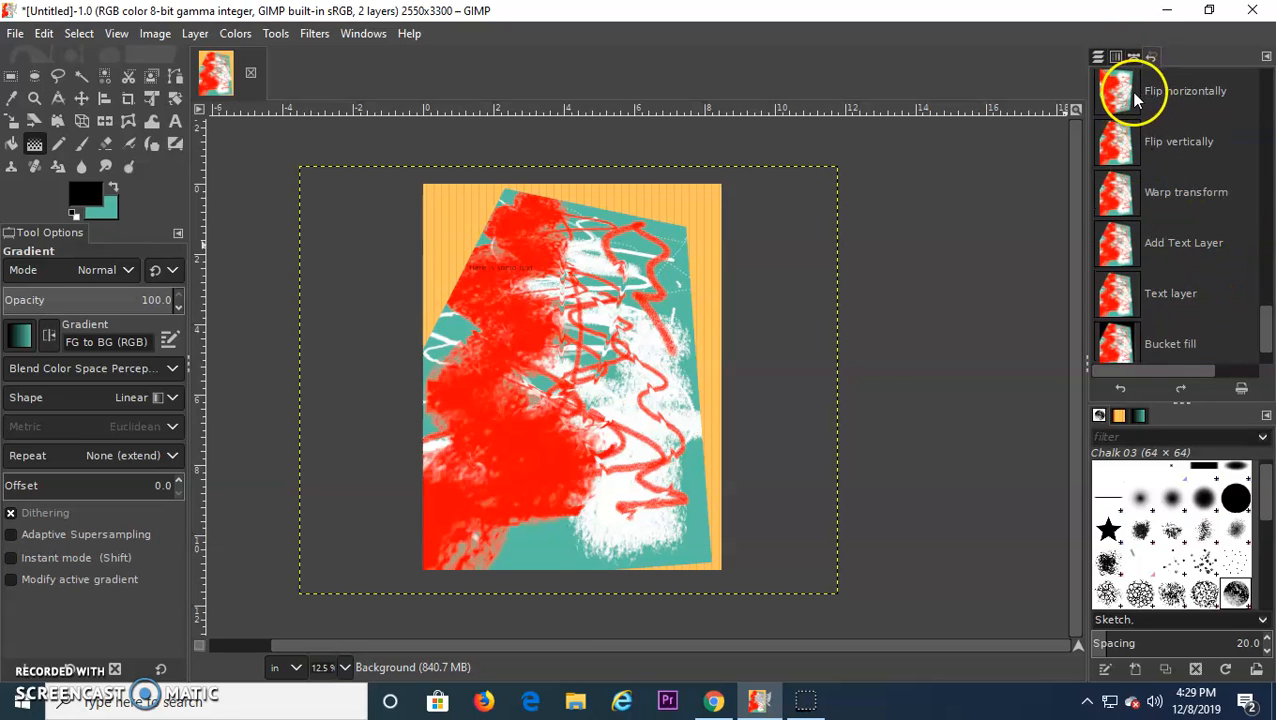
scroll(1165, 255, "up", 3)
scroll(1168, 262, "up", 10)
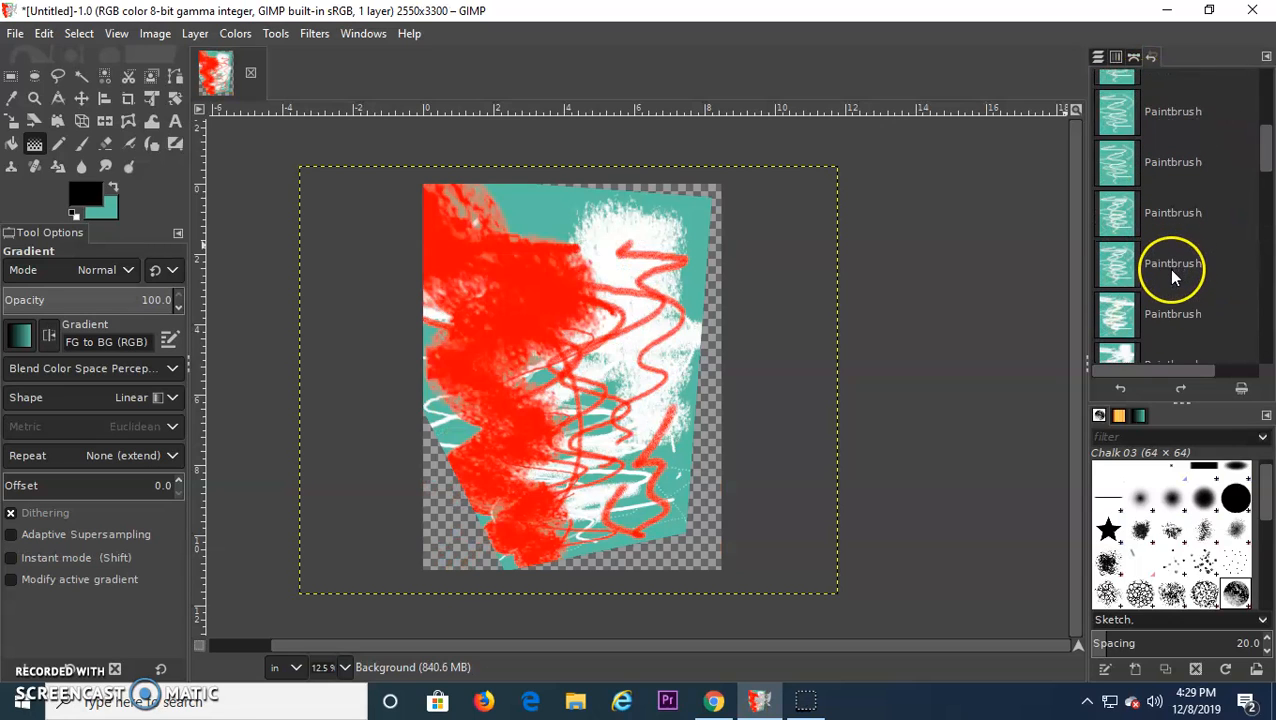
left_click(1118, 95)
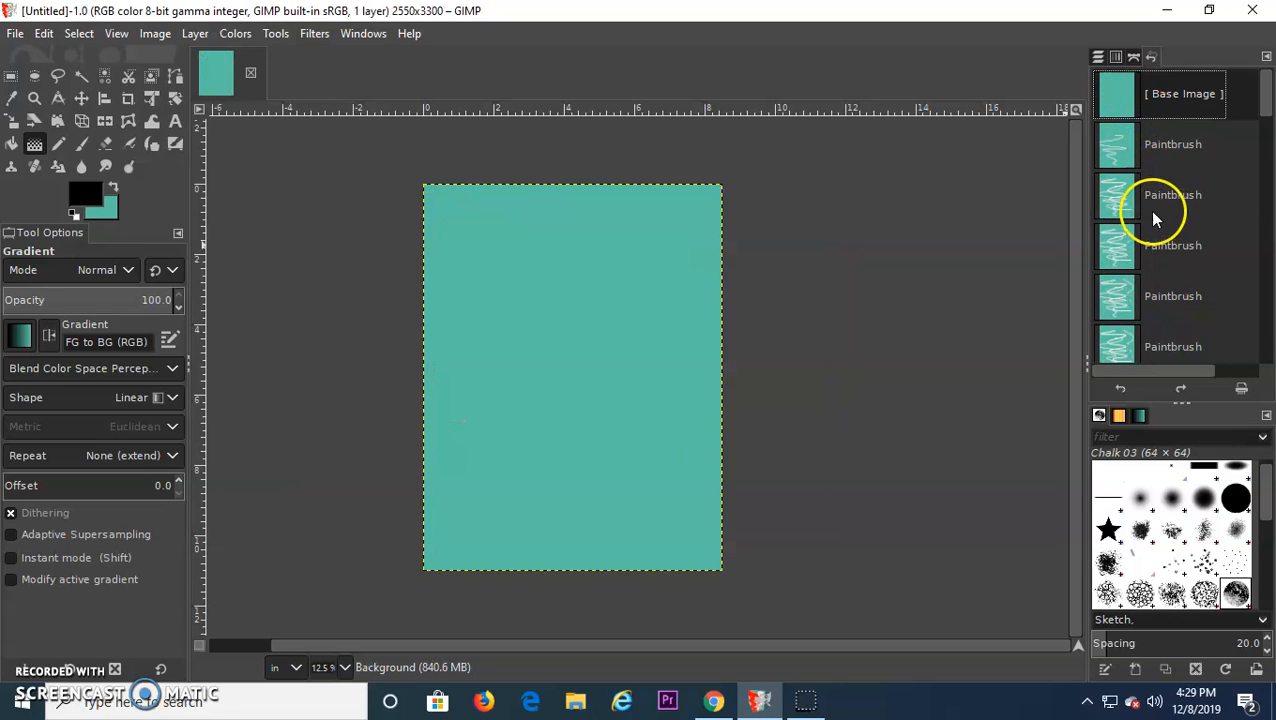
Step: Restore the image to the latest Bucket fill state in the undo history and return to the layers list
scroll(1152, 210, "down", 3)
left_click_drag(1270, 196, 1253, 362)
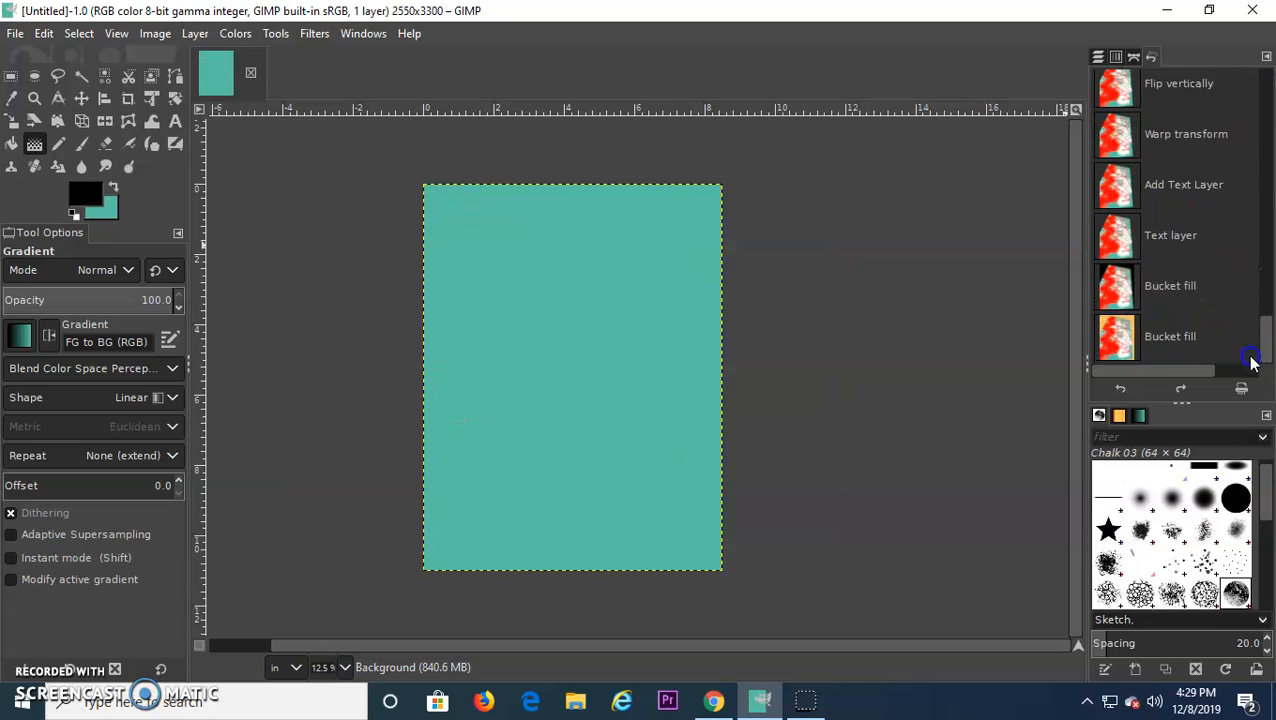
scroll(1205, 143, "up", 10)
scroll(1136, 262, "down", 5)
left_click(1120, 338)
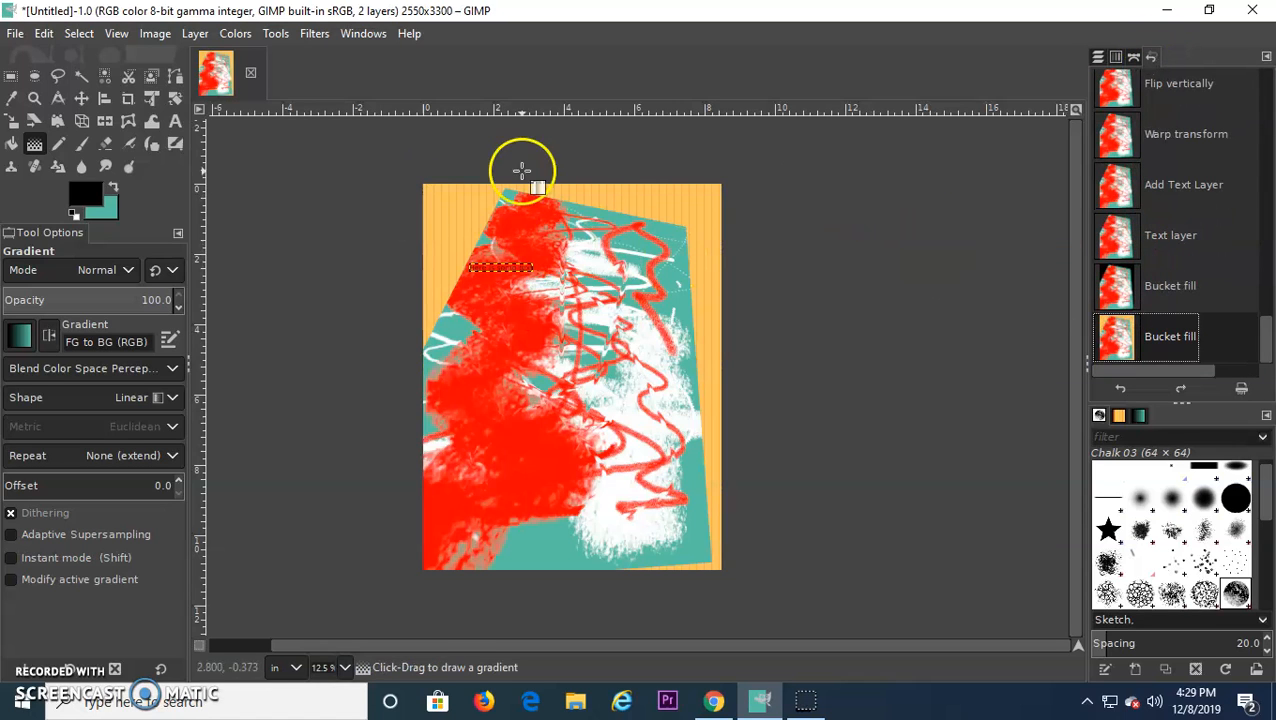
left_click(1099, 56)
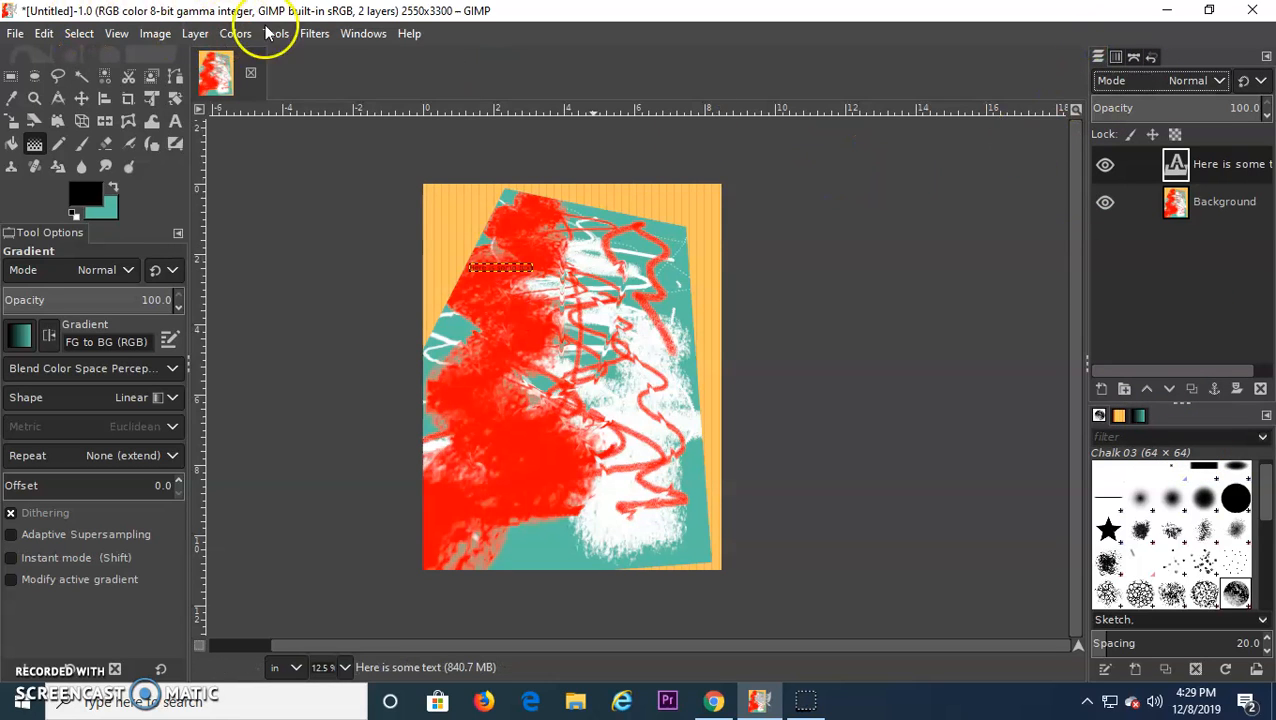
left_click(316, 36)
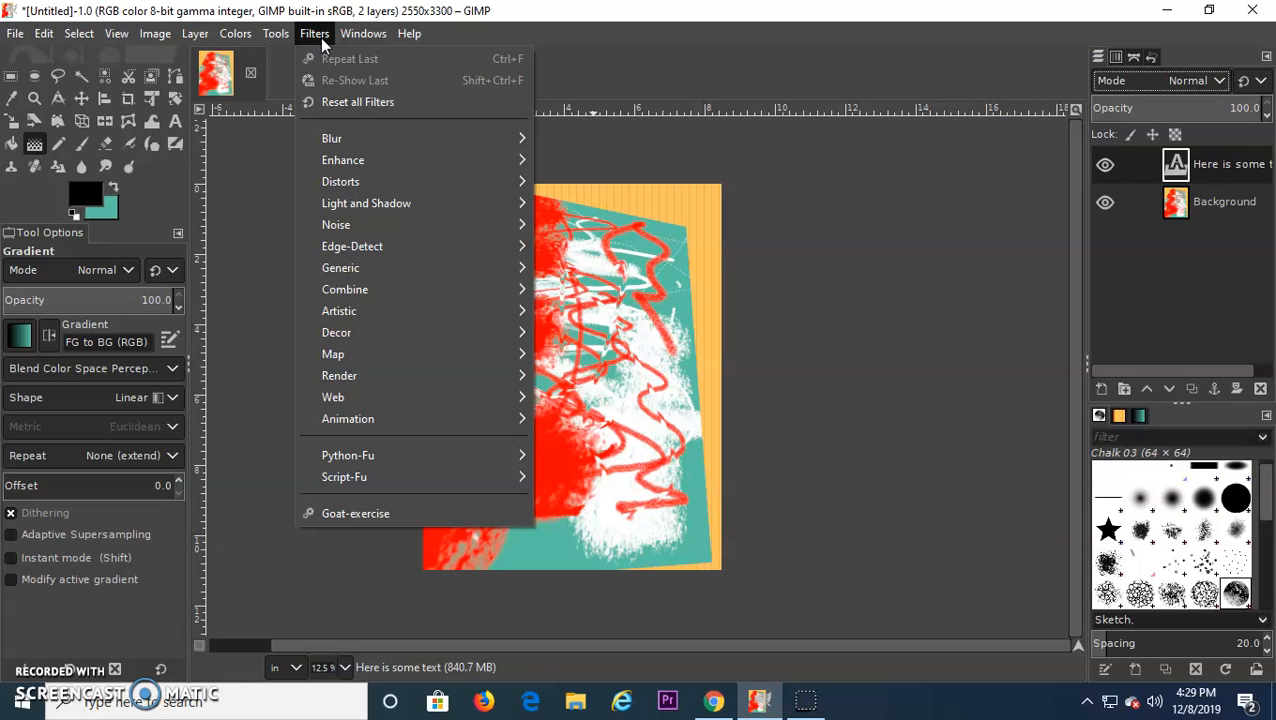
left_click(435, 17)
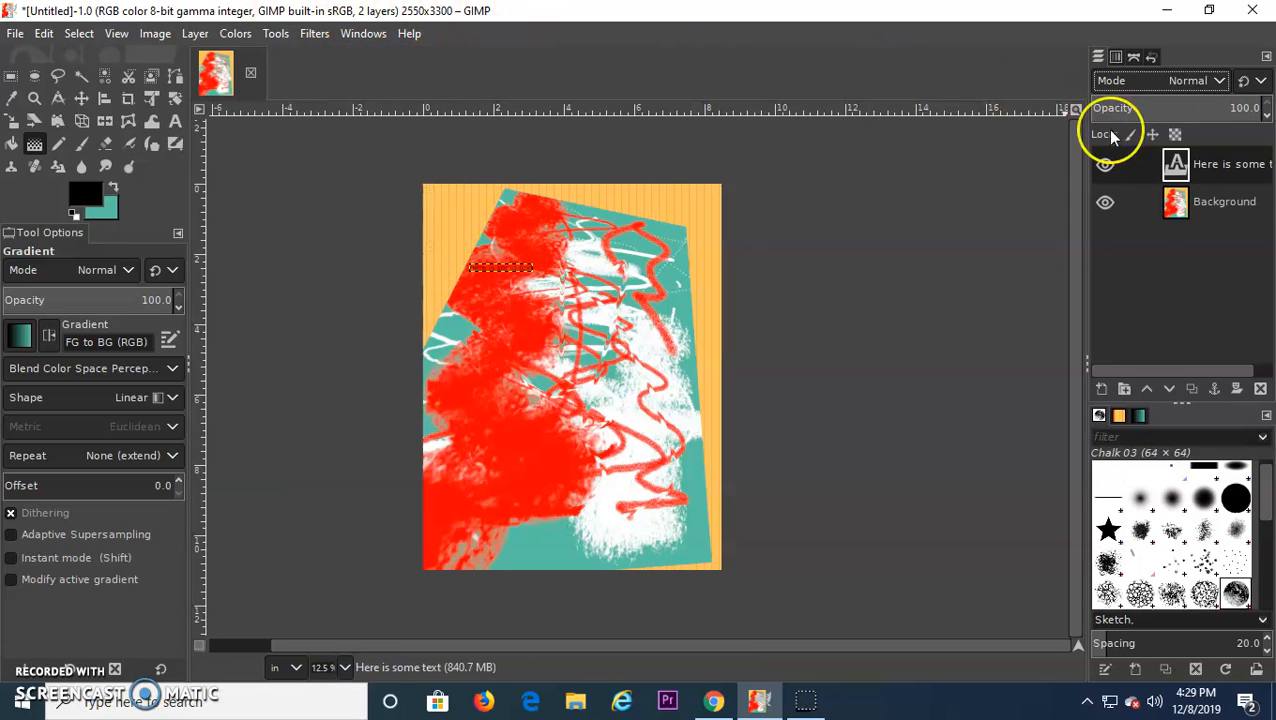
left_click(1237, 389)
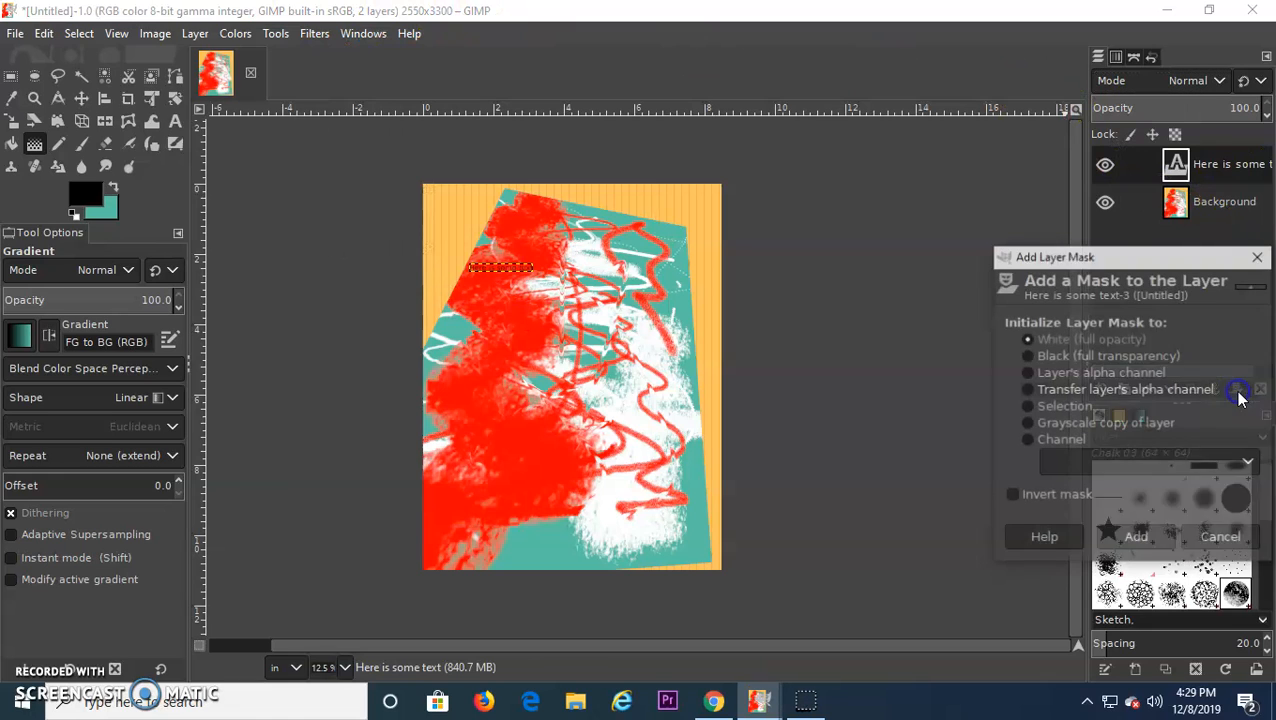
left_click(1256, 258)
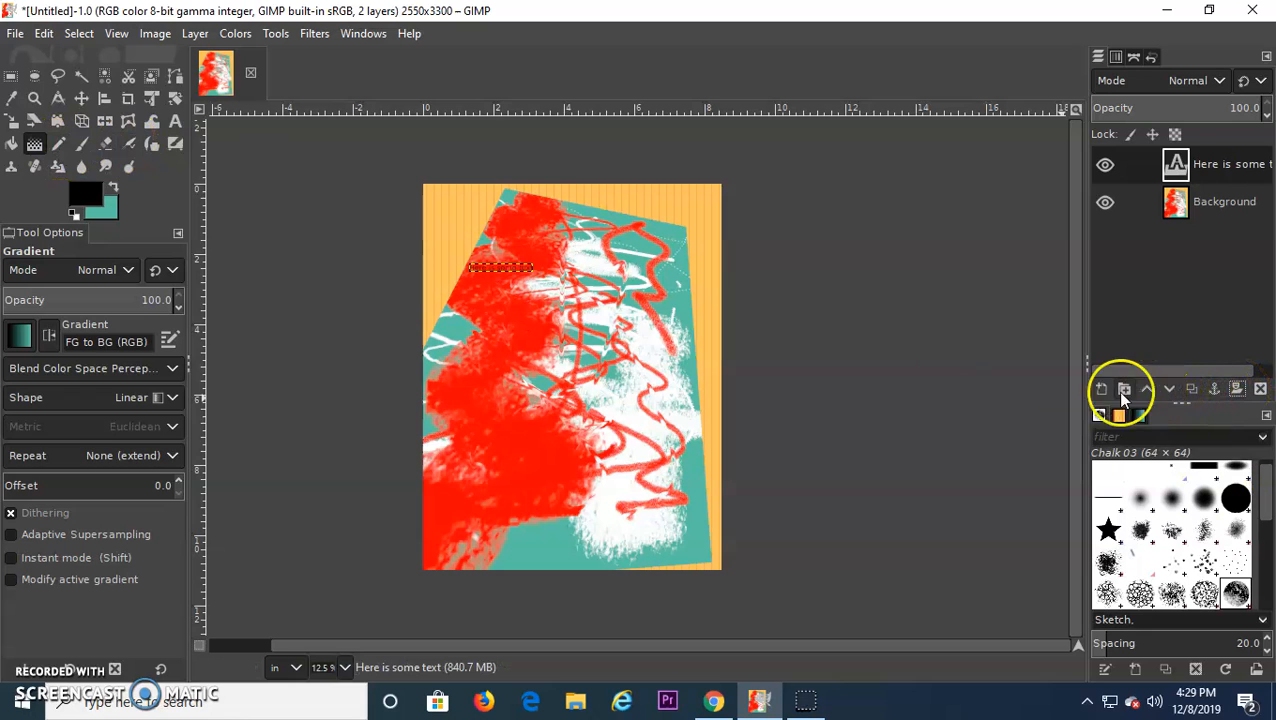
Step: Add a new transparent 2550 × 3300 px layer called "name" above the text layer
left_click(1103, 392)
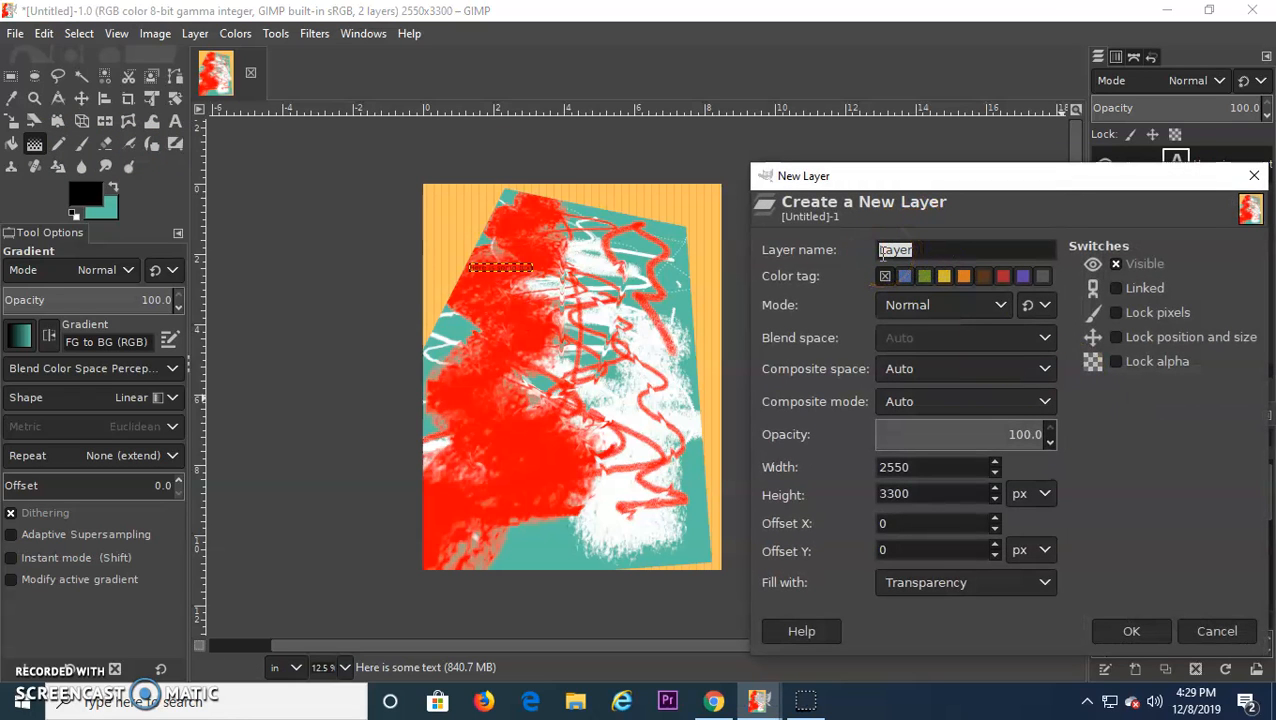
type("name")
key("Return")
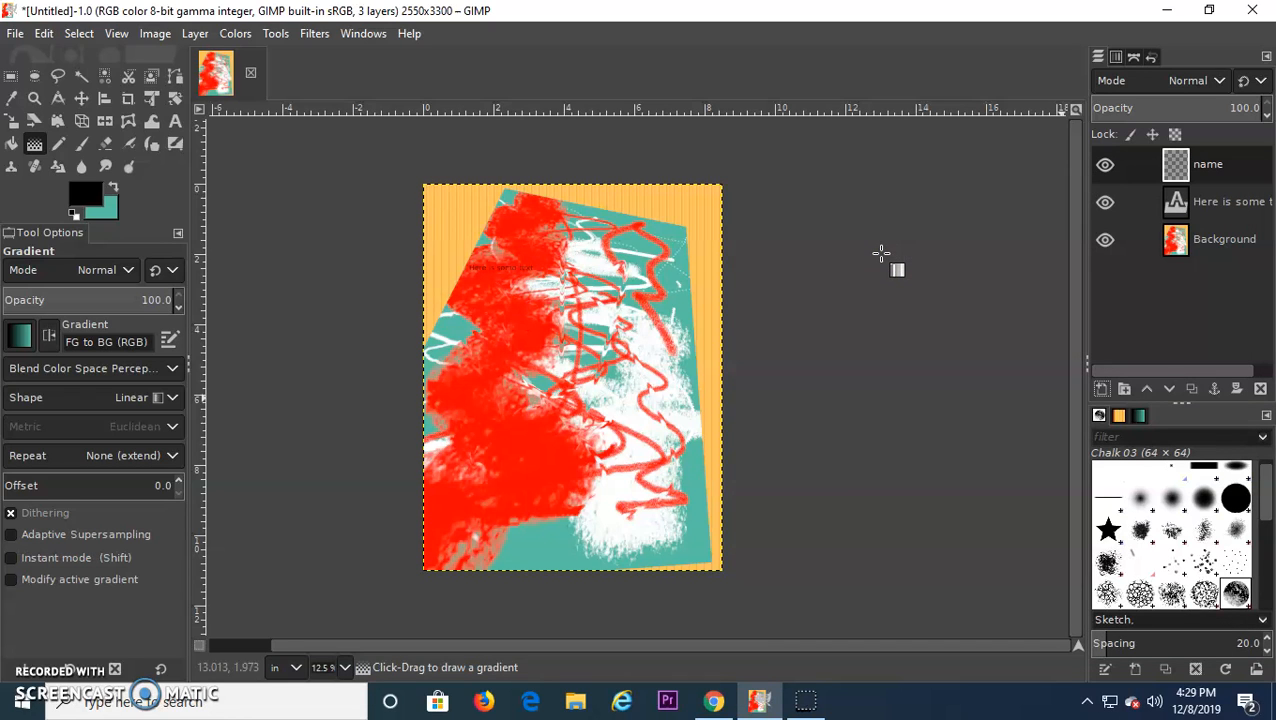
Step: Airbrush black and teal over the name layer, swapping foreground and background colors, and erase an area across its upper middle
left_click(128, 145)
mouse_move(476, 194)
left_mouse_down()
mouse_move(591, 248)
mouse_move(536, 360)
mouse_move(456, 405)
mouse_move(457, 170)
mouse_move(396, 207)
mouse_move(416, 270)
mouse_move(467, 330)
mouse_move(440, 259)
mouse_move(502, 195)
mouse_move(519, 211)
mouse_move(494, 192)
mouse_move(411, 259)
mouse_move(403, 226)
mouse_move(477, 268)
mouse_move(609, 177)
mouse_move(623, 256)
mouse_move(674, 268)
mouse_move(641, 335)
mouse_move(685, 222)
mouse_move(697, 355)
mouse_move(707, 198)
mouse_move(586, 240)
mouse_move(545, 361)
mouse_move(603, 482)
mouse_move(763, 538)
mouse_move(661, 467)
mouse_move(532, 515)
mouse_move(522, 428)
mouse_move(607, 337)
mouse_move(747, 258)
mouse_move(710, 354)
mouse_move(586, 433)
mouse_move(619, 399)
mouse_move(440, 420)
left_mouse_up()
left_click(113, 187)
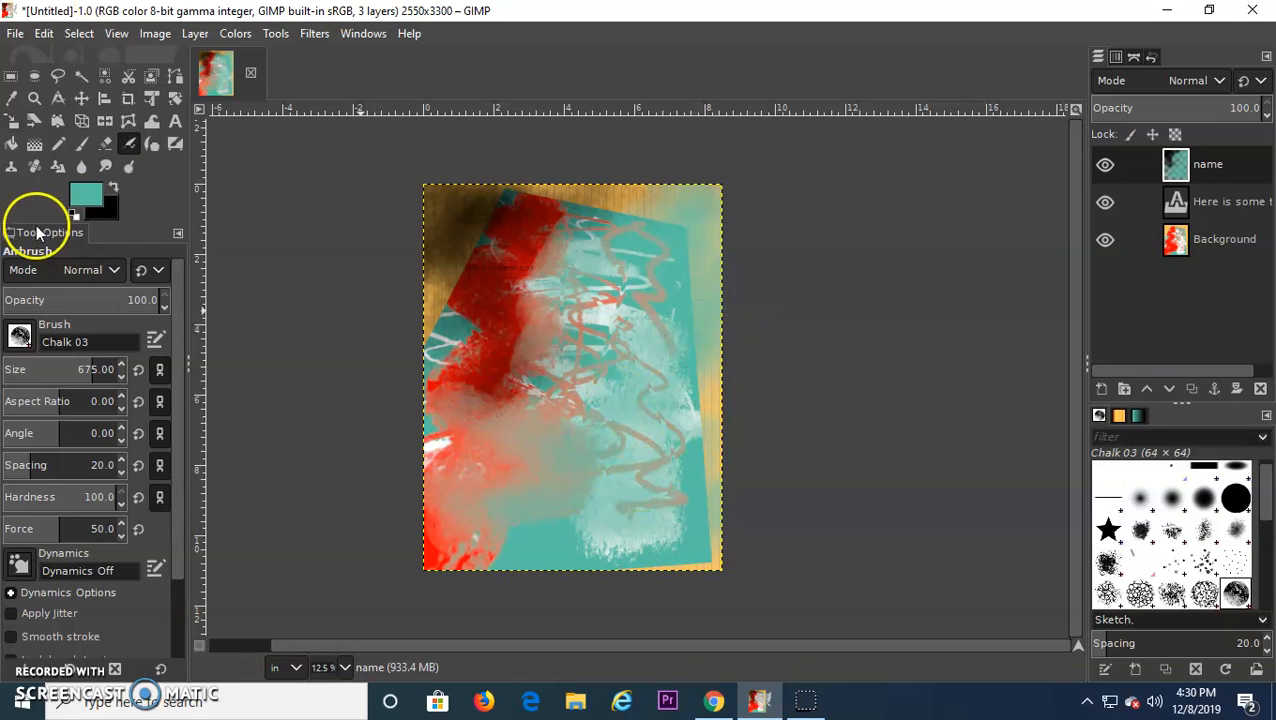
left_click(105, 145)
mouse_move(580, 205)
left_mouse_down()
mouse_move(620, 222)
mouse_move(455, 420)
mouse_move(474, 412)
left_mouse_up()
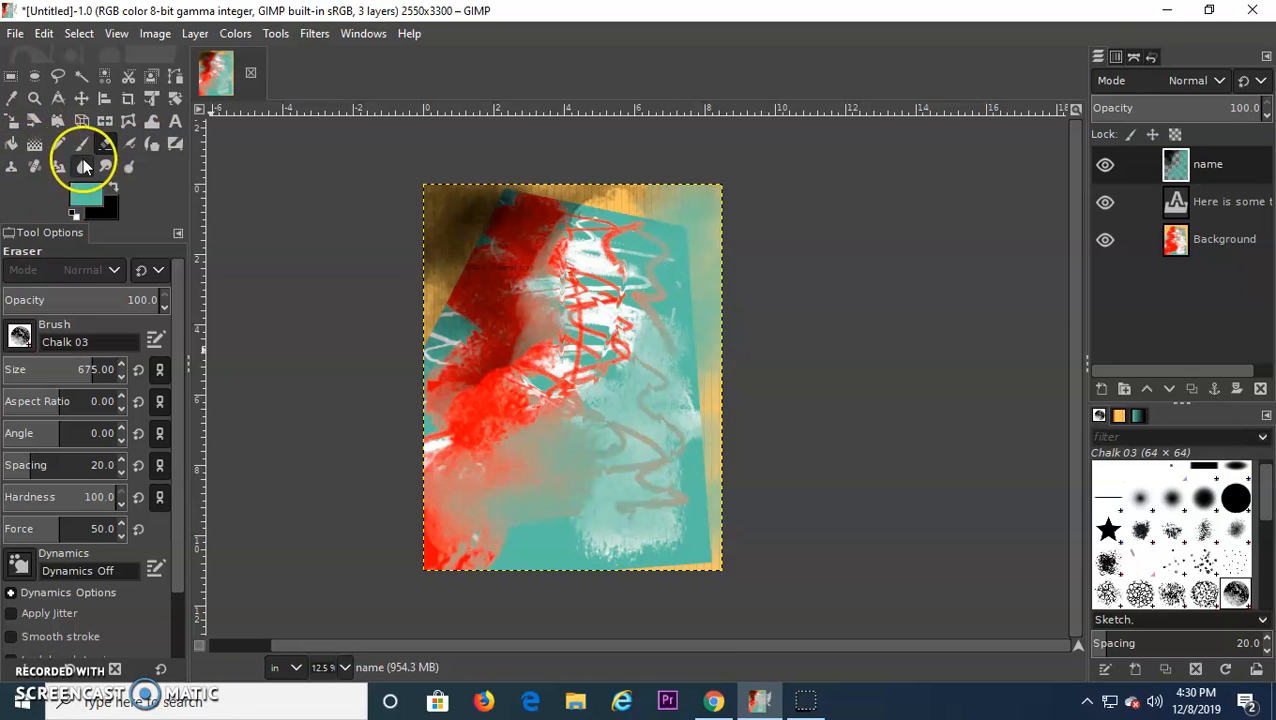
Step: Draw a linear FG to BG (RGB) gradient diagonally down to about 6.83, 8.99 in, and toggle the name layer's visibility off and on
left_click(34, 145)
left_click_drag(451, 197, 663, 498)
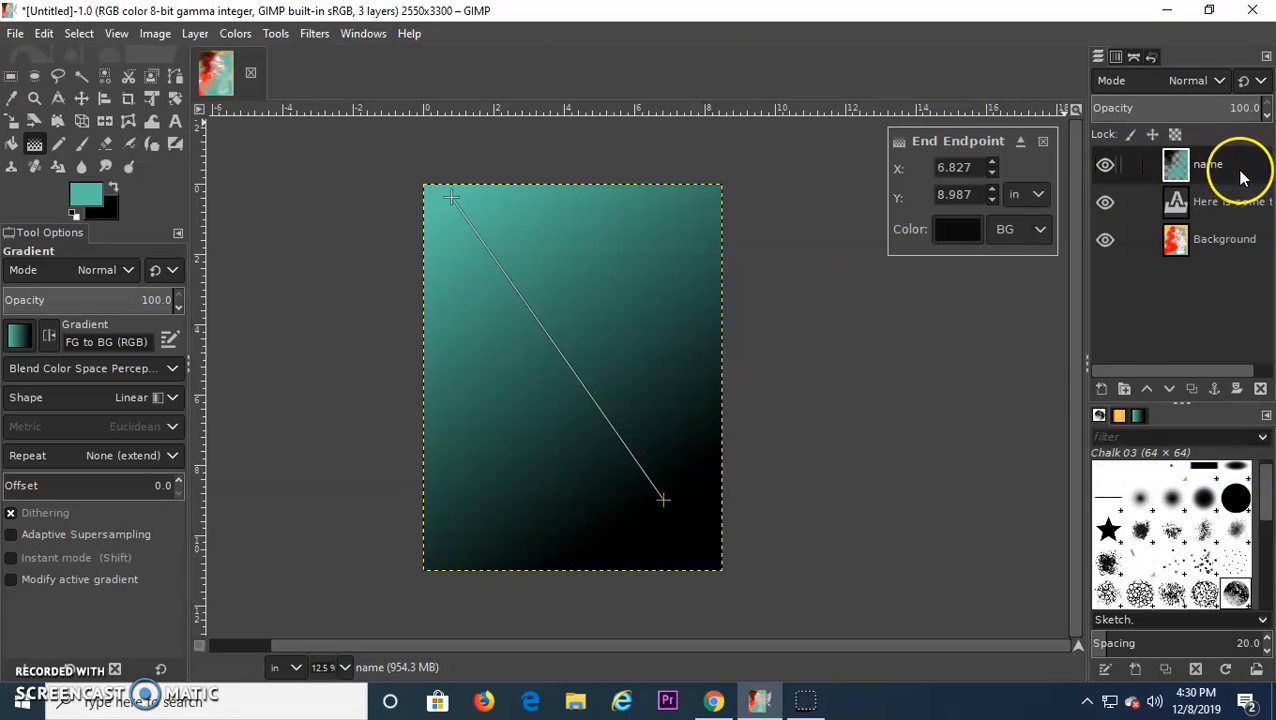
left_click(1105, 166)
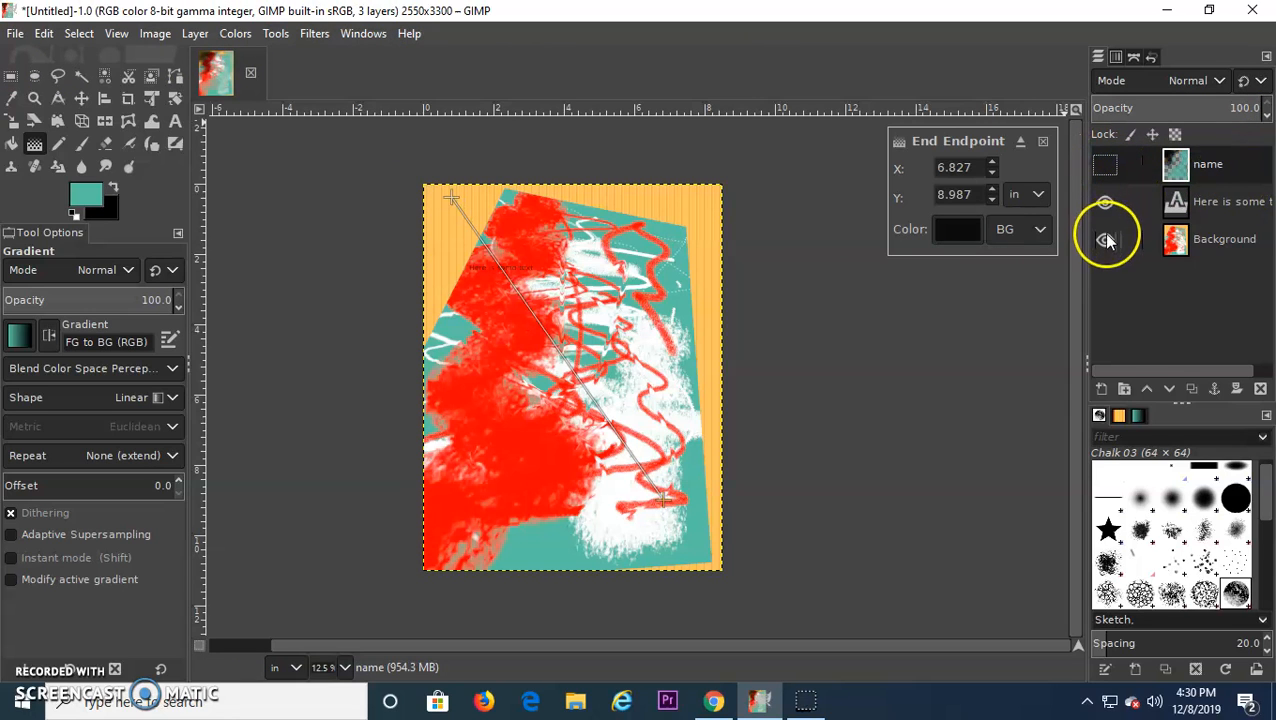
left_click(1105, 166)
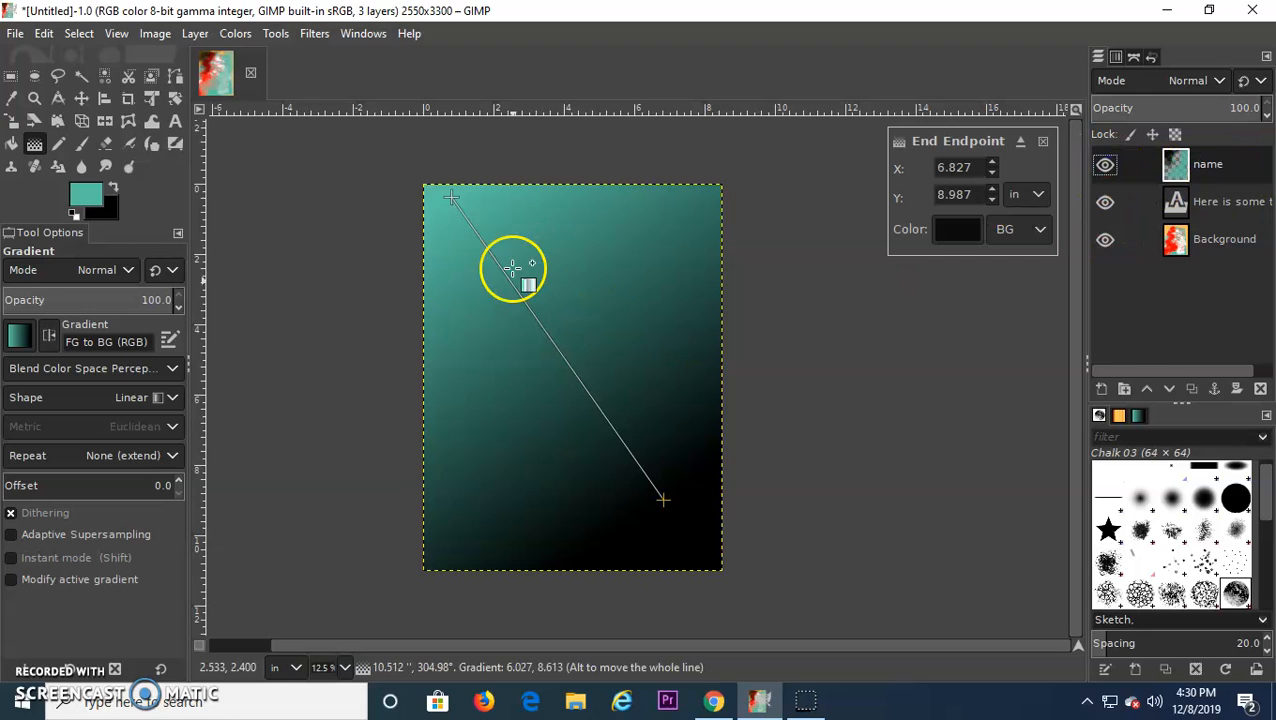
Step: Apply a Convolution Matrix filter to the name layer with 8.00 in the first row's first cell and 1.00 in the second row's second cell
left_click(170, 38)
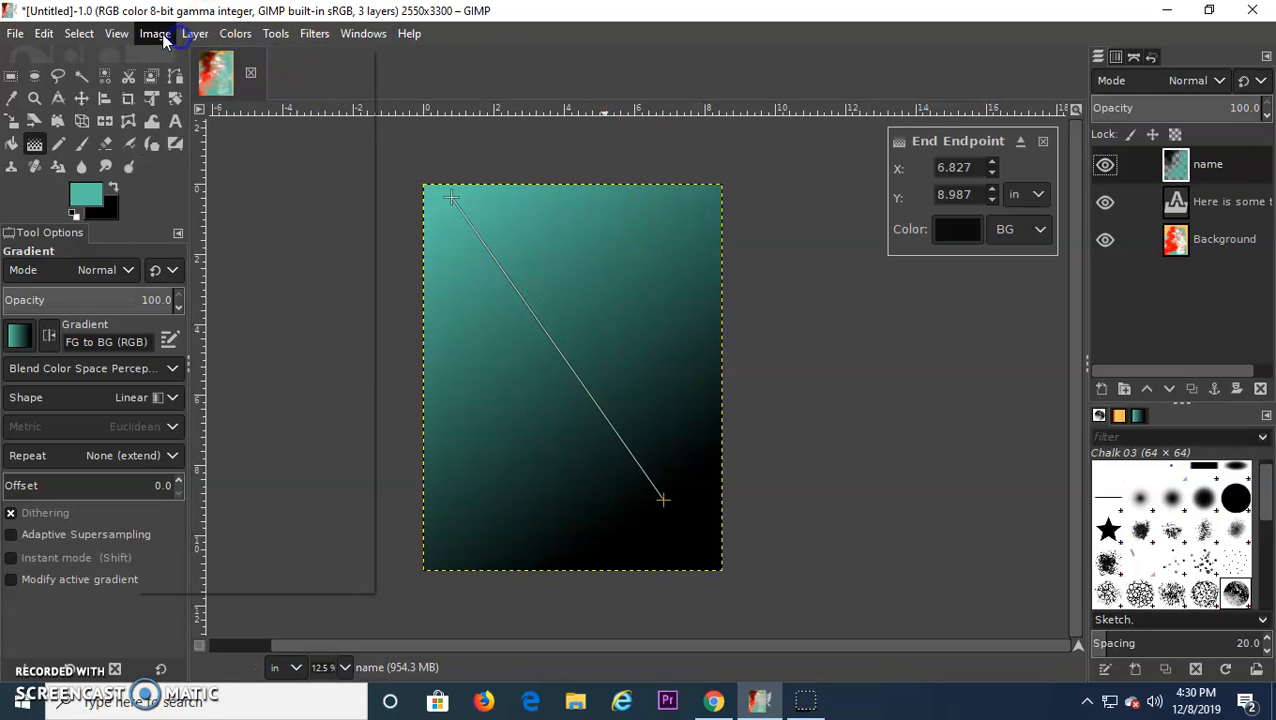
mouse_move(313, 36)
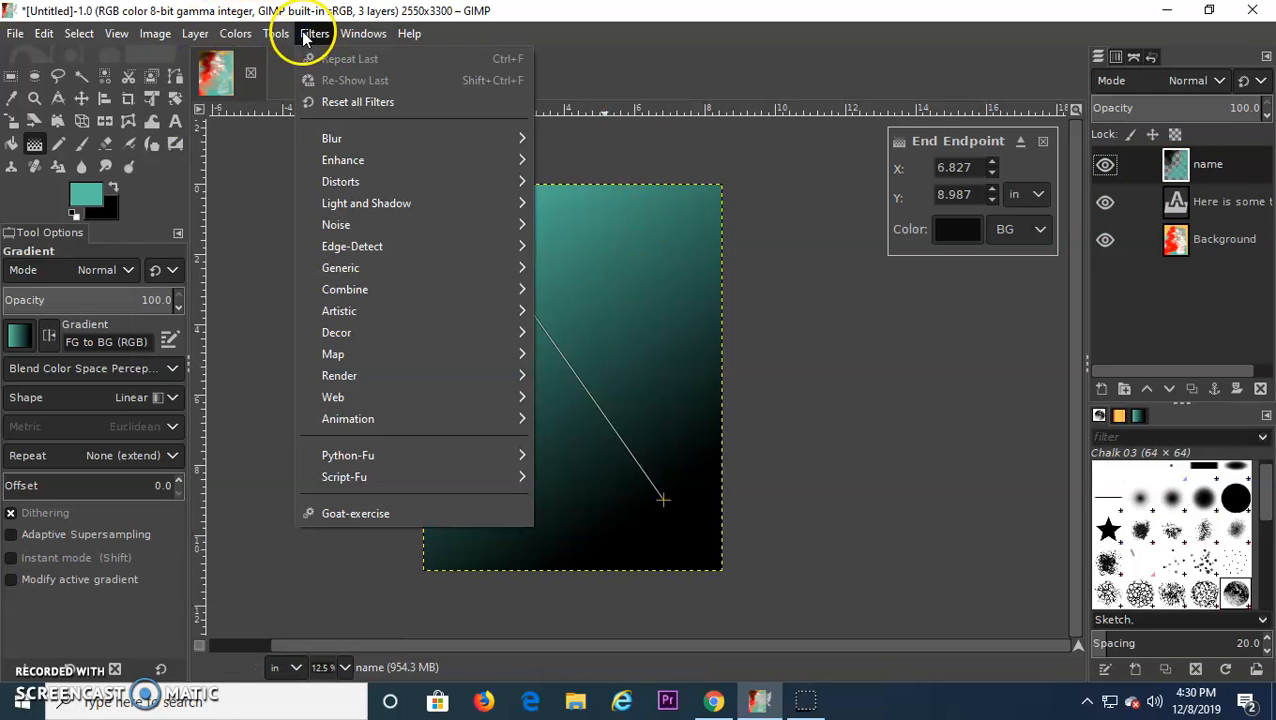
mouse_move(383, 268)
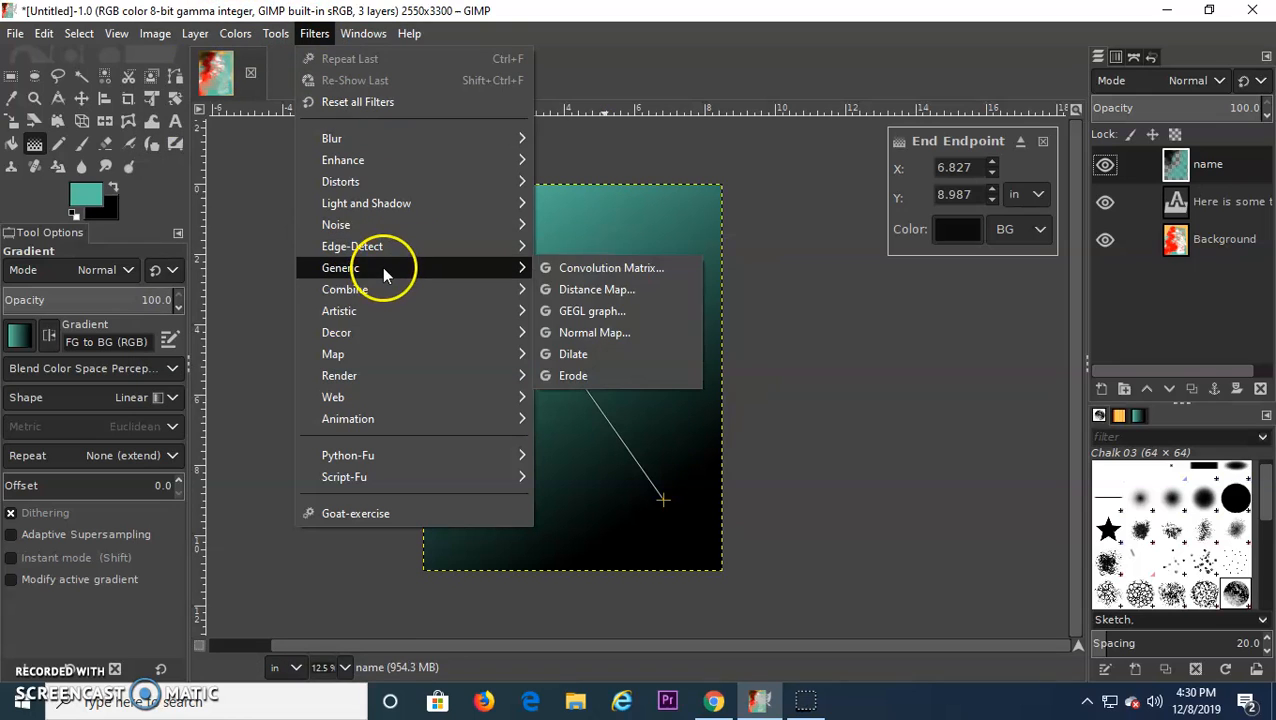
left_click(626, 268)
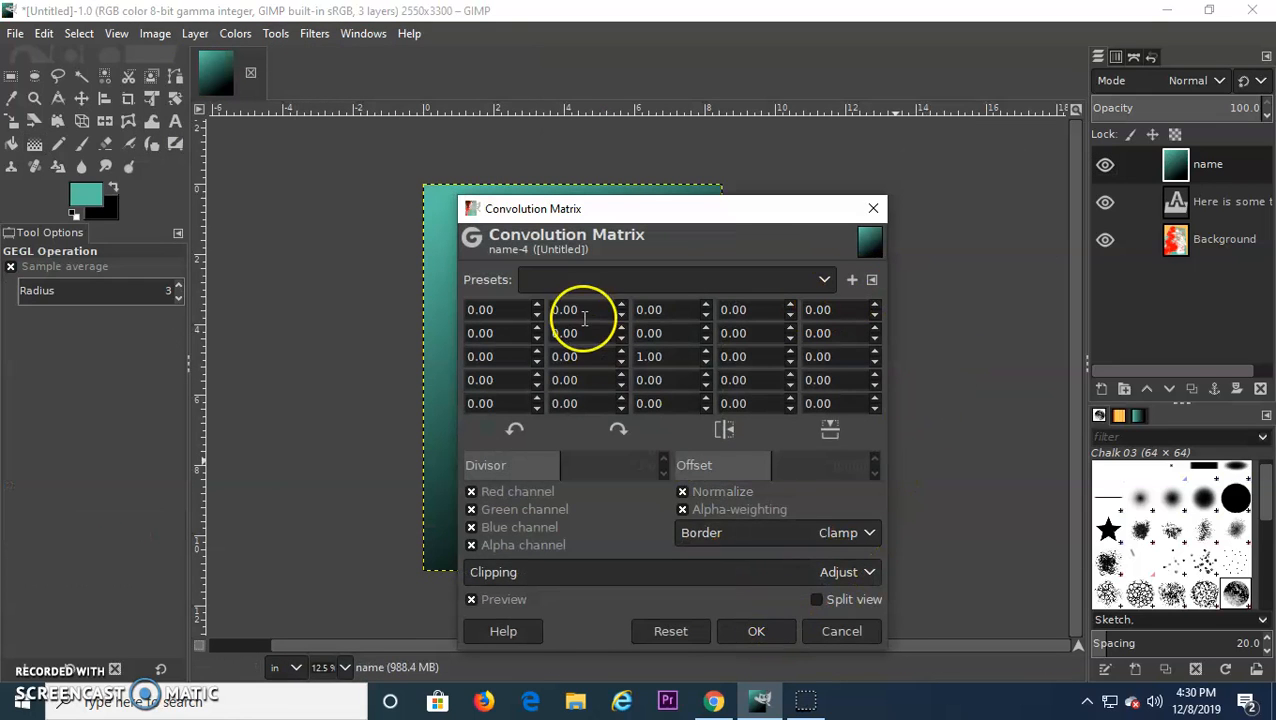
left_click(537, 304)
left_click(620, 328)
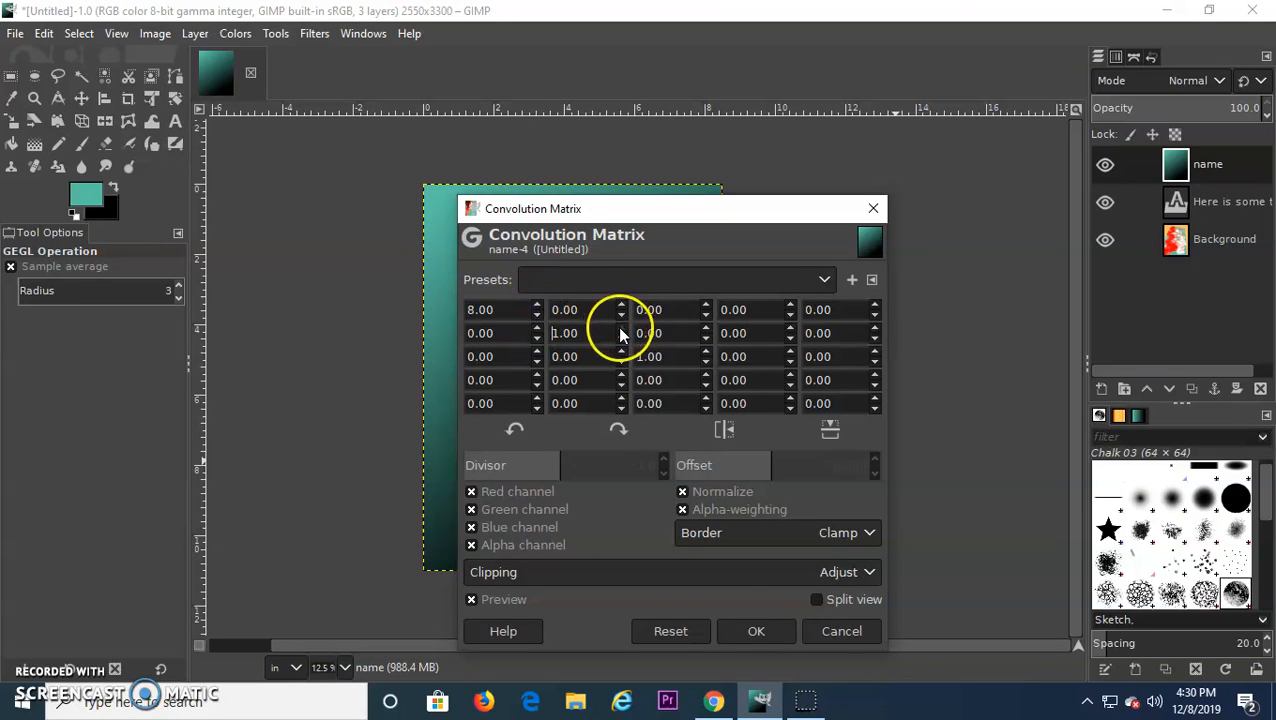
left_click(706, 353)
type("1")
left_click(760, 631)
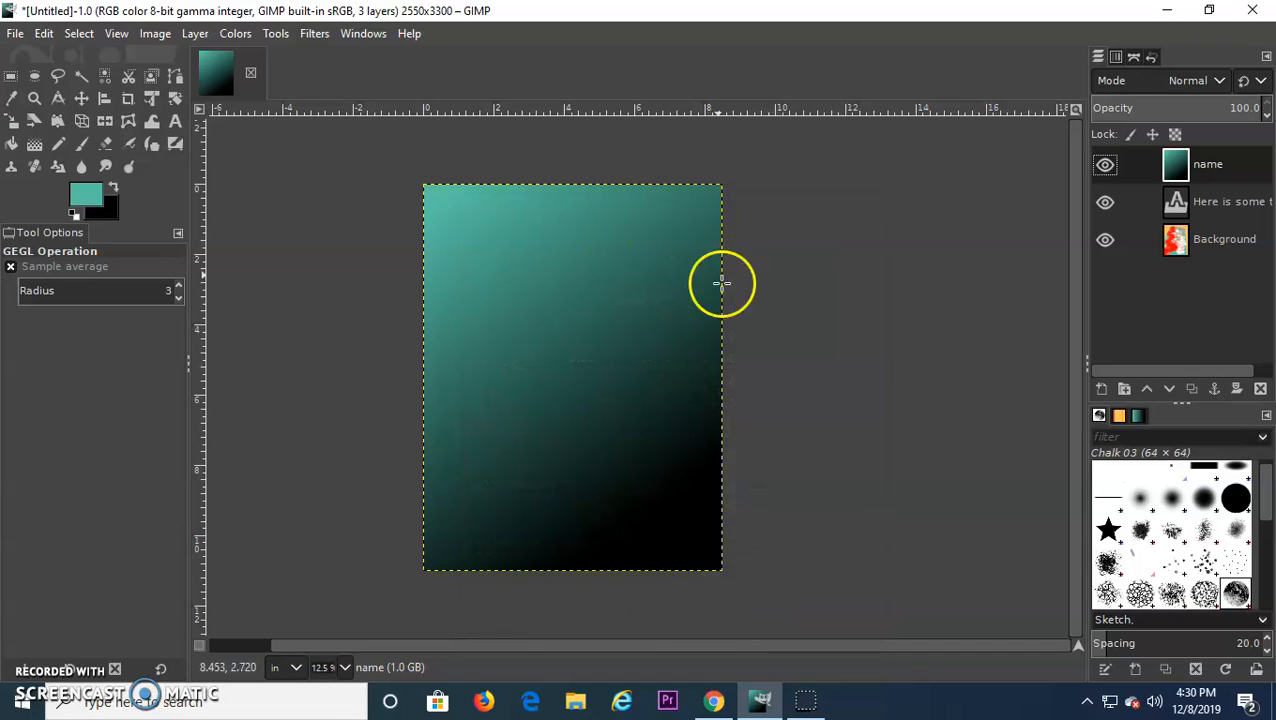
Step: Apply the Noise Reduction filter to the name layer with a strength of 8
left_click(235, 33)
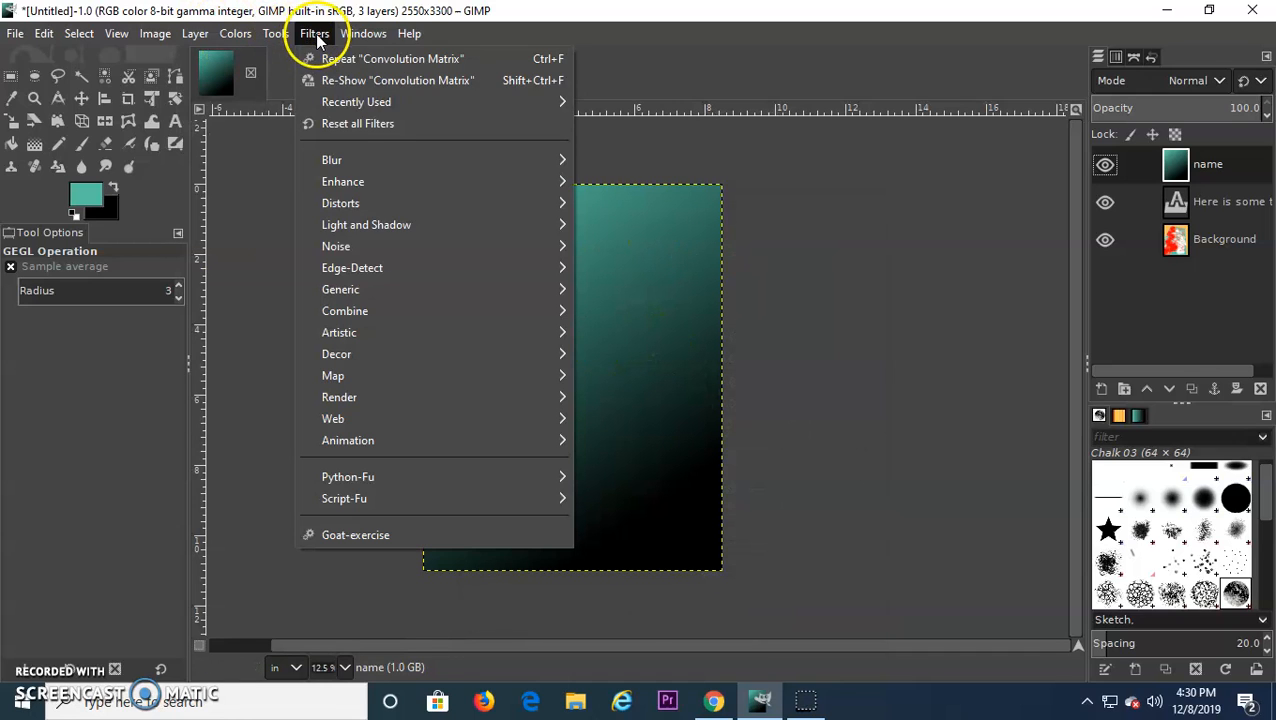
mouse_move(422, 185)
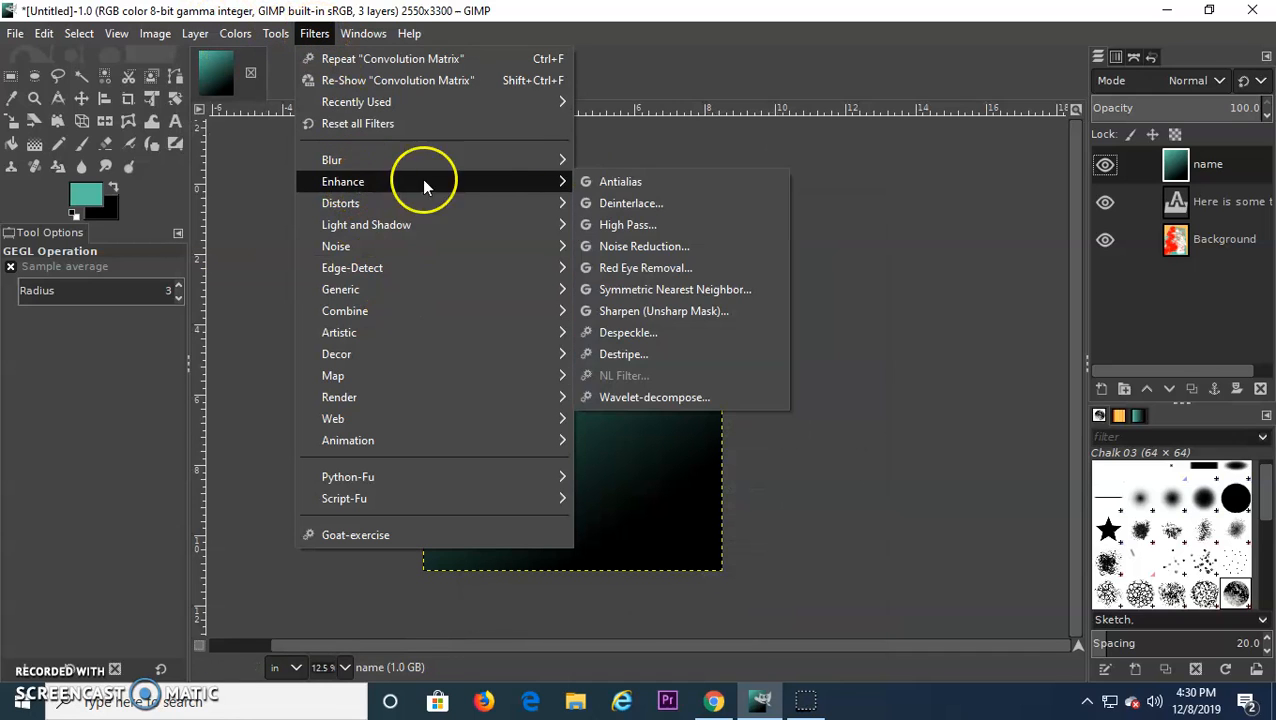
left_click(660, 246)
left_click_drag(615, 314, 785, 312)
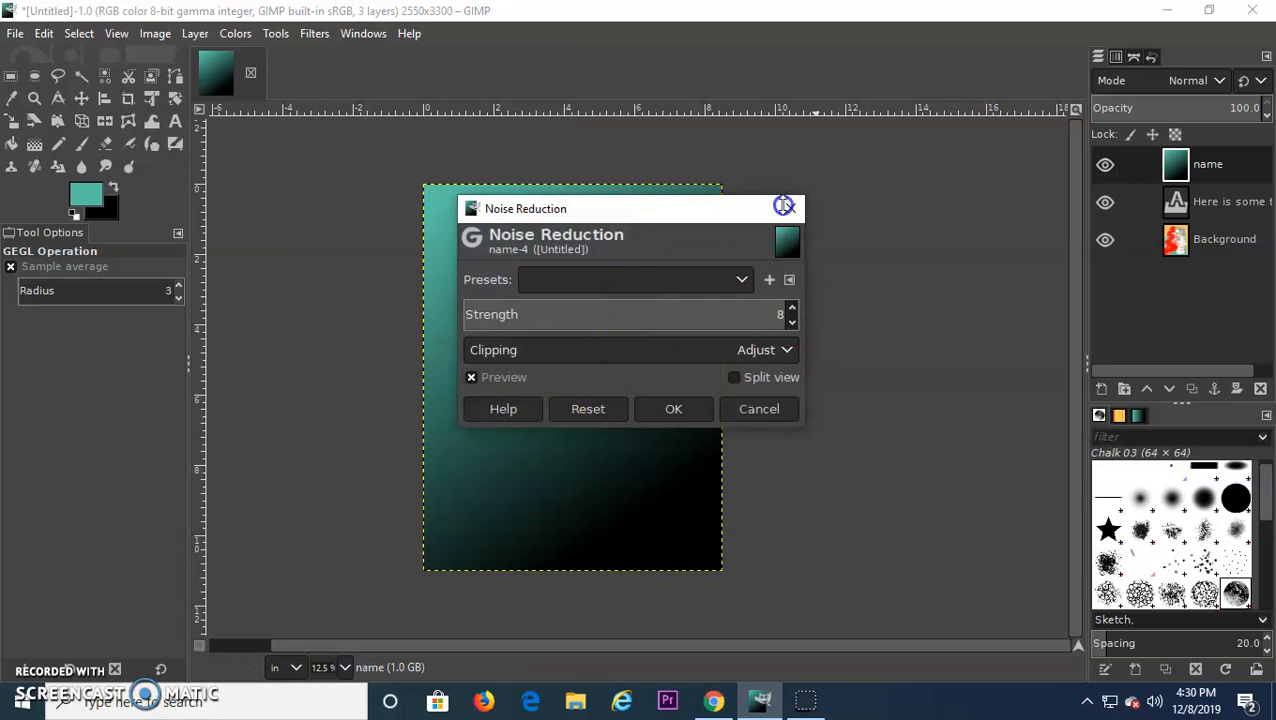
left_click_drag(650, 212, 924, 224)
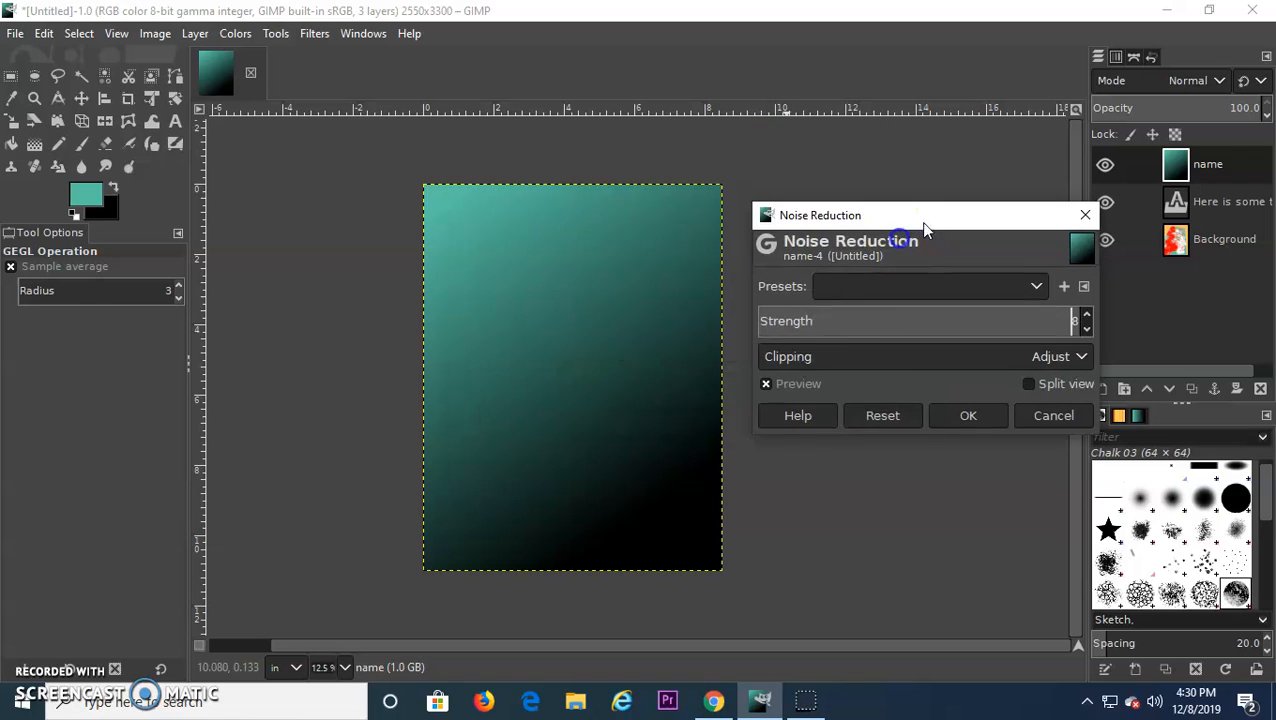
left_click(969, 412)
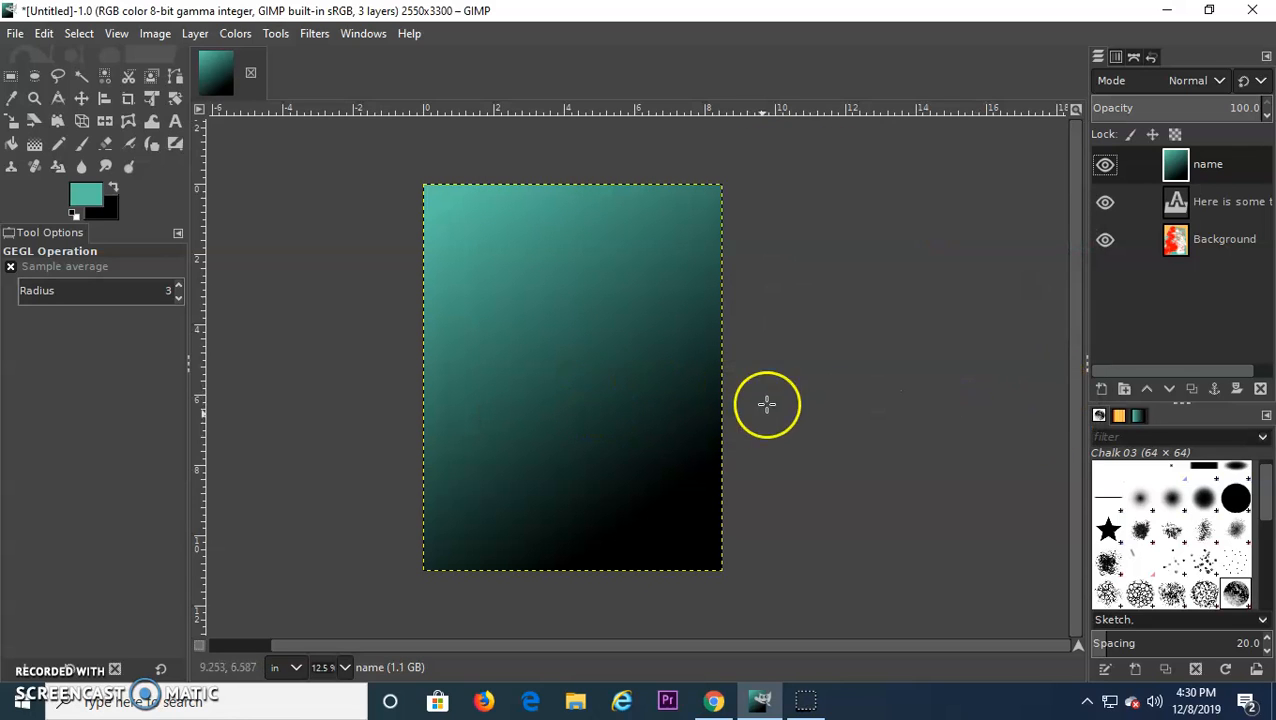
Step: Apply an Add Bevel effect with thickness 5, working on a copy and keeping the bump layer
left_click(312, 36)
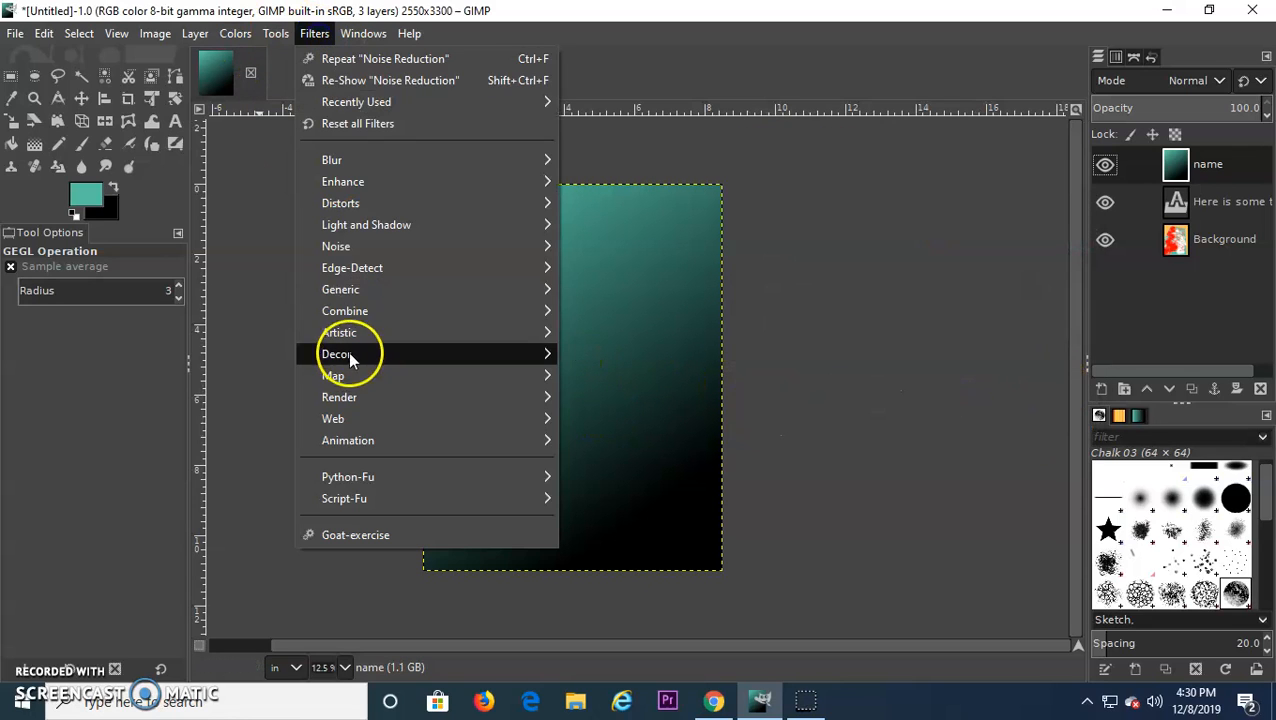
mouse_move(349, 353)
left_click(628, 354)
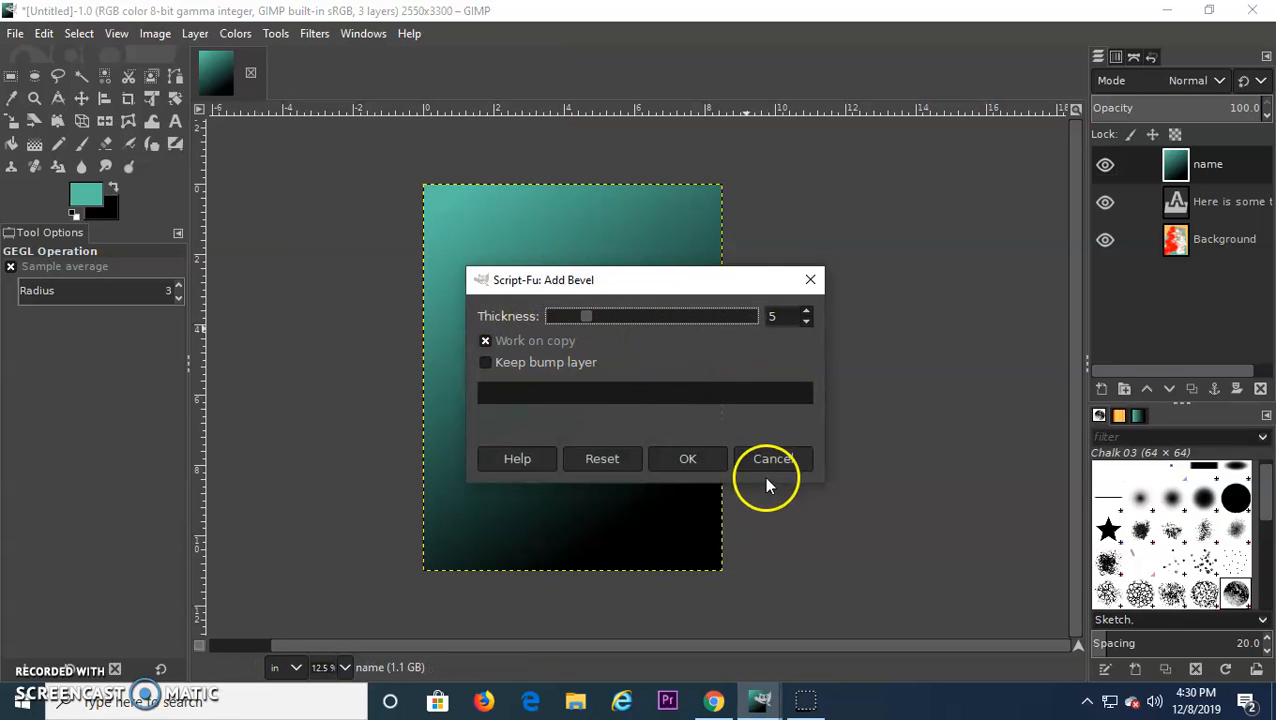
left_click(516, 372)
left_click(706, 464)
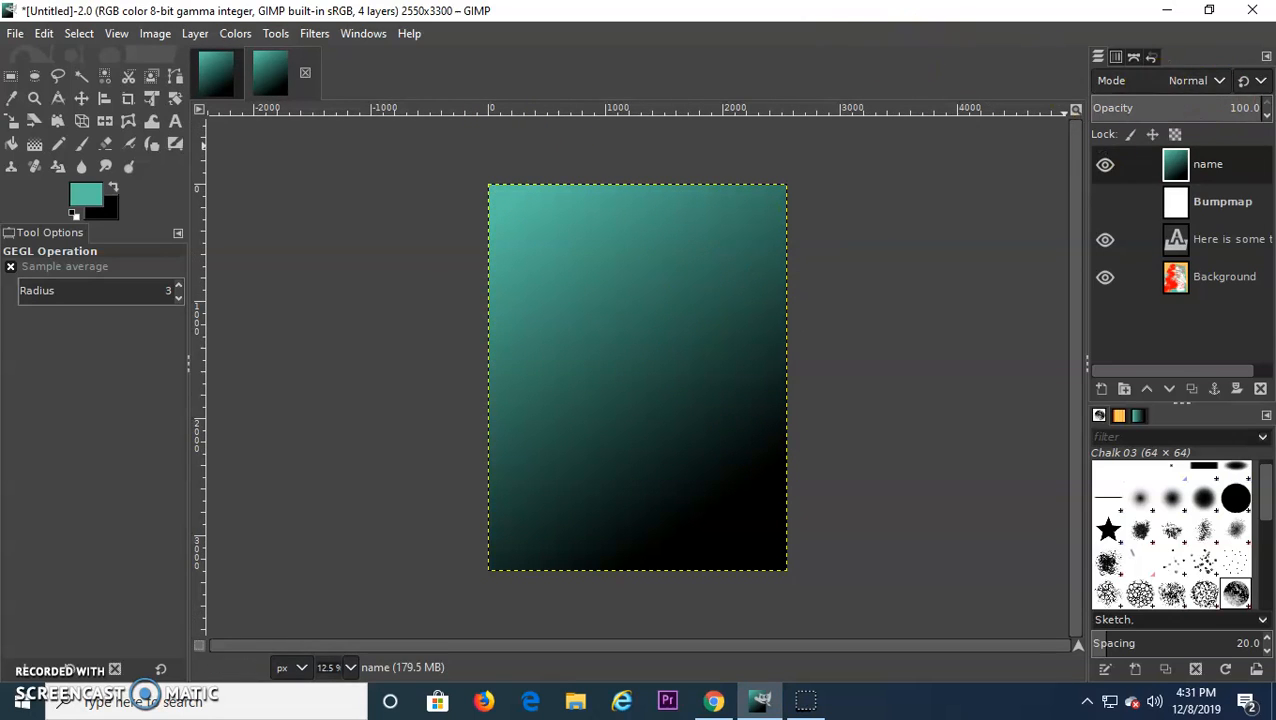
Step: Apply the Neon edge-detect filter to the copy's name layer with radius 27.662 and intensity 1.090
left_click(314, 33)
mouse_move(363, 33)
mouse_move(314, 33)
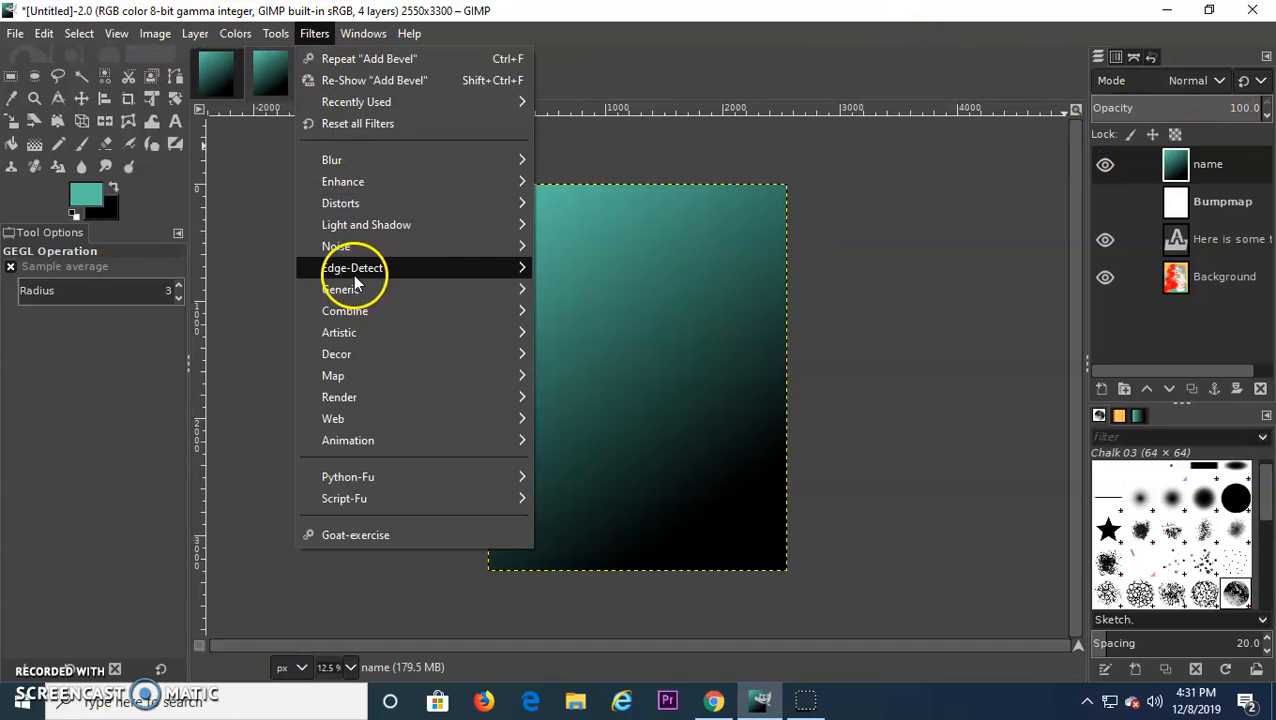
mouse_move(355, 268)
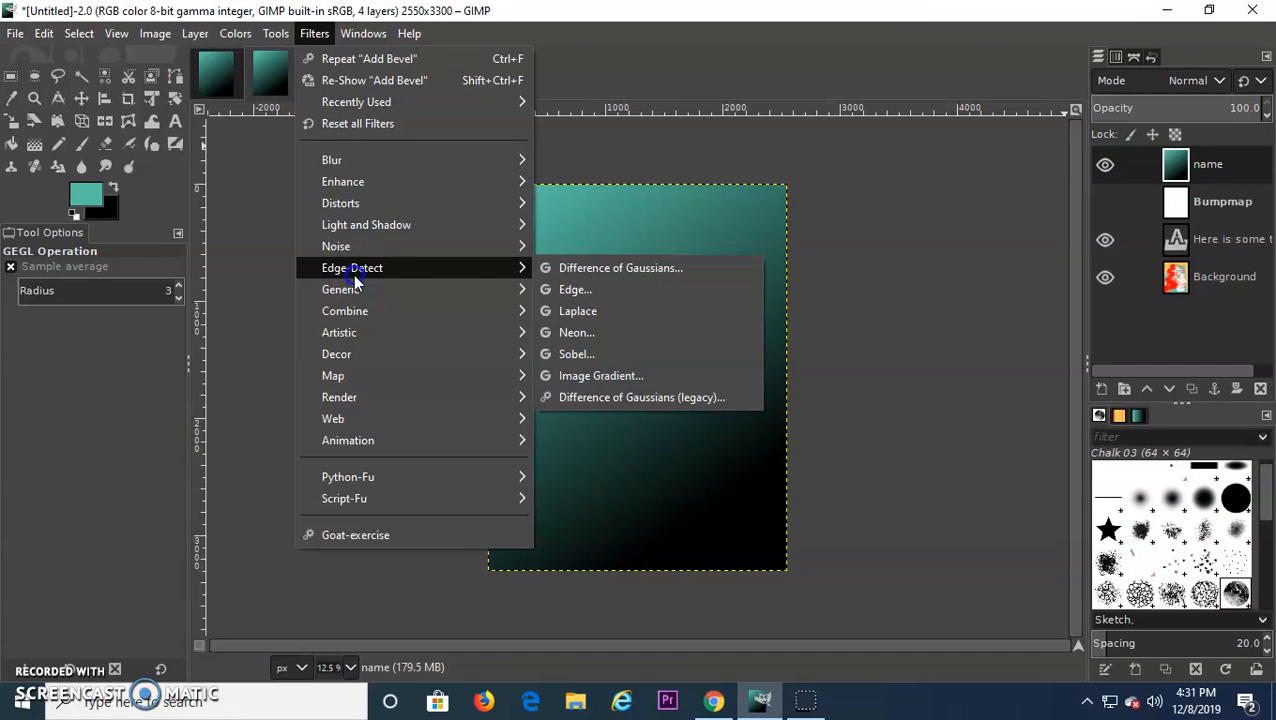
left_click(578, 333)
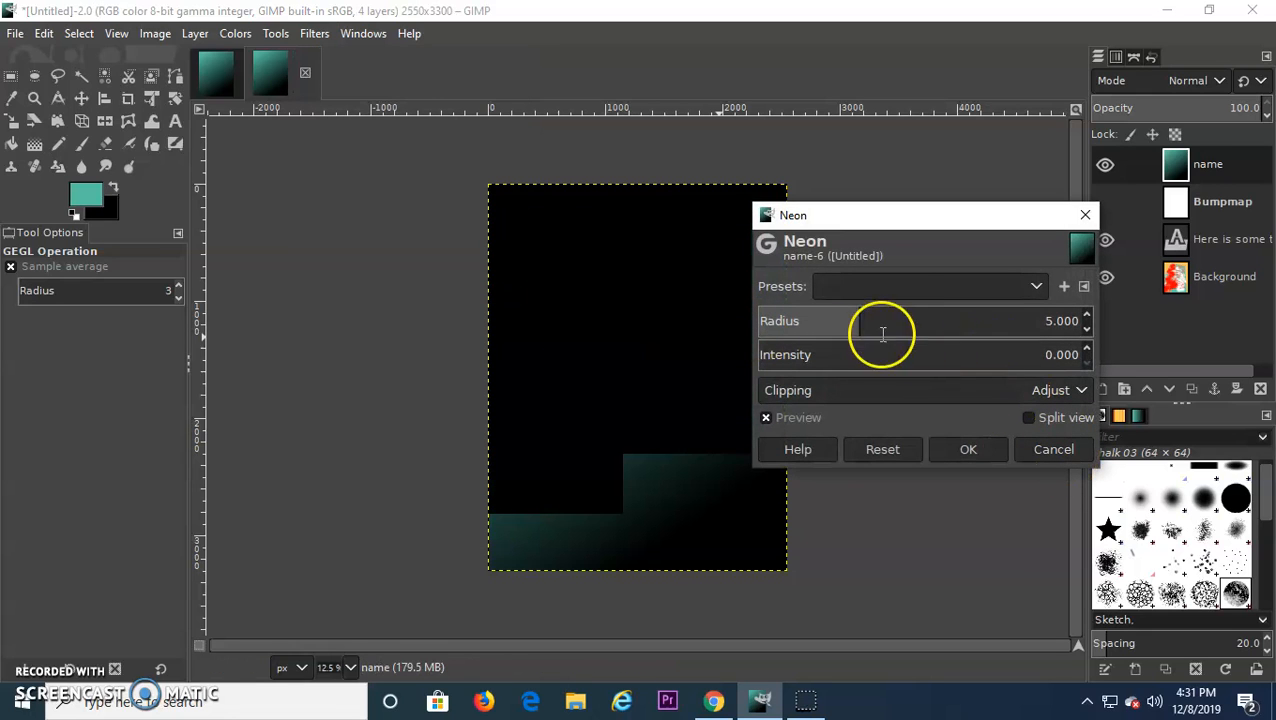
left_click_drag(852, 325, 997, 320)
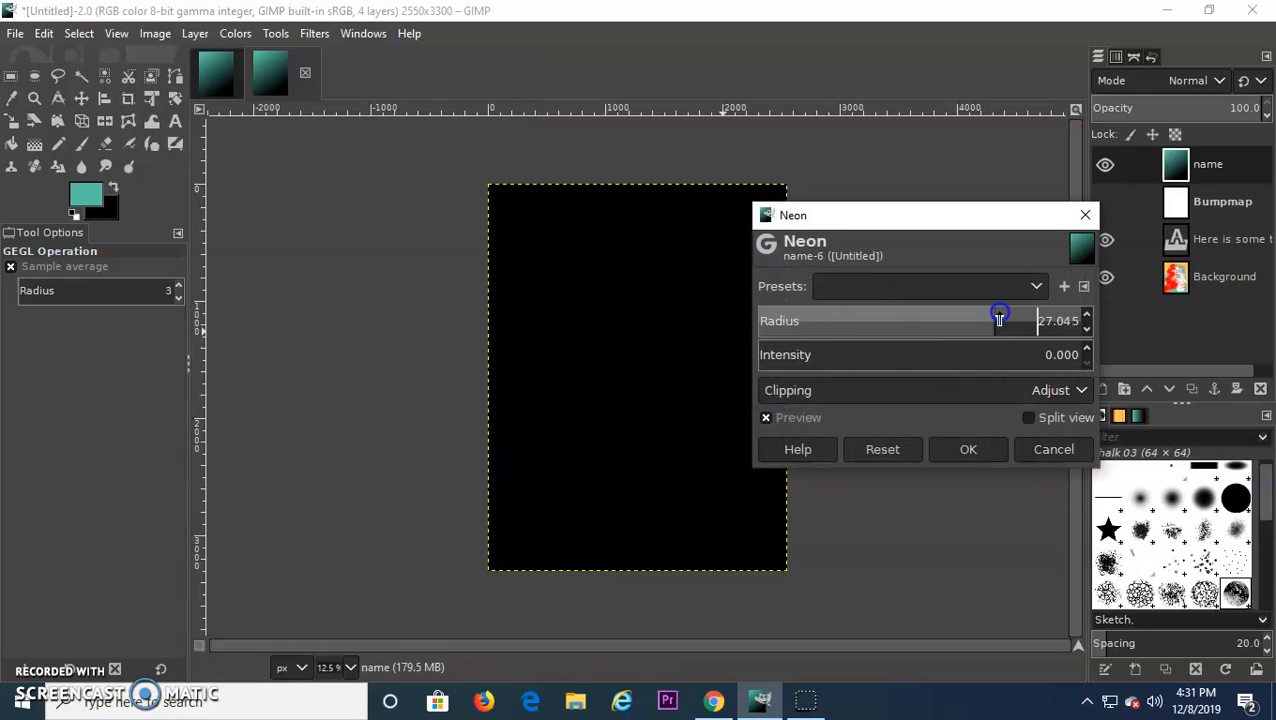
left_click(856, 350)
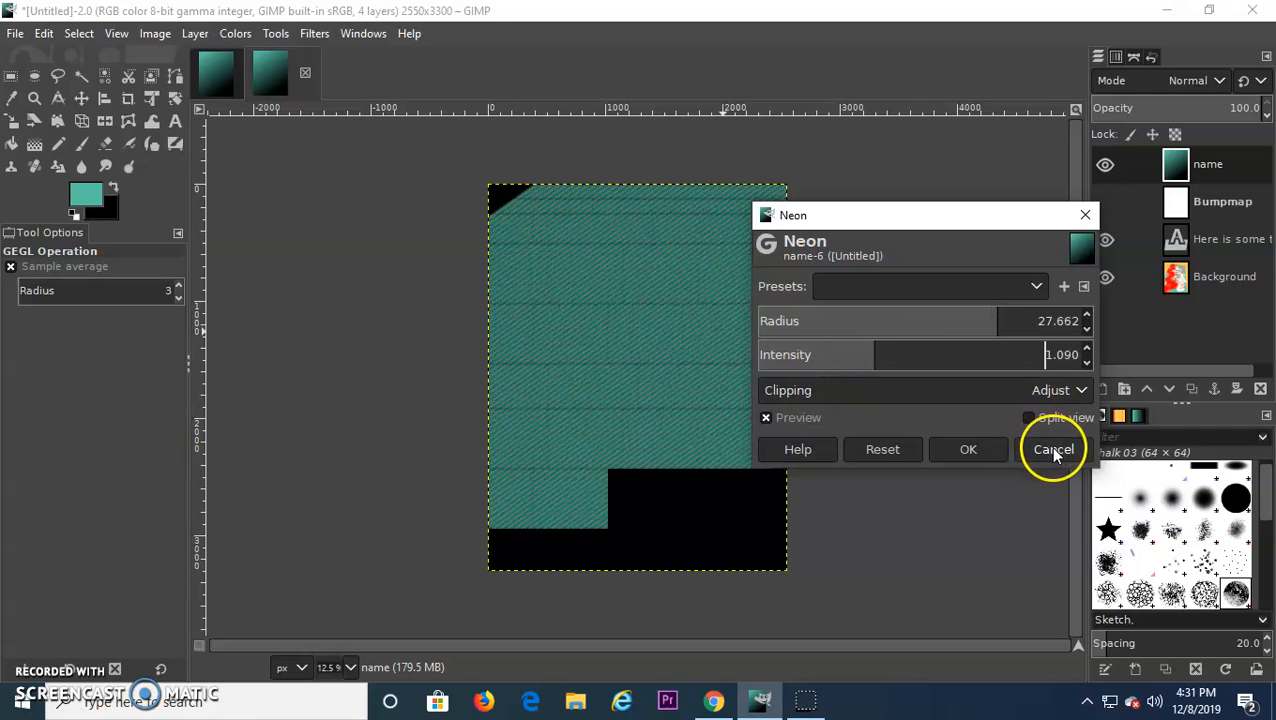
left_click(968, 452)
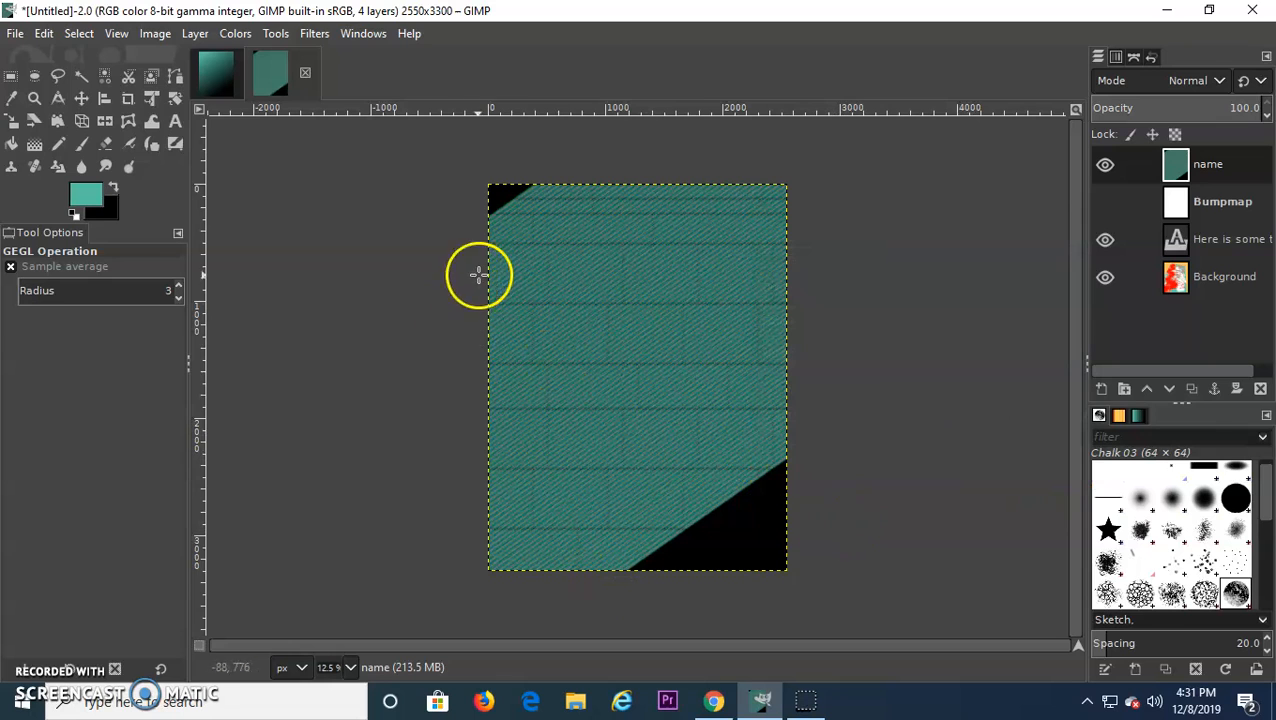
Step: Switch to Chrome's dog image search and copy the large preview image of the running puppy
left_click(713, 701)
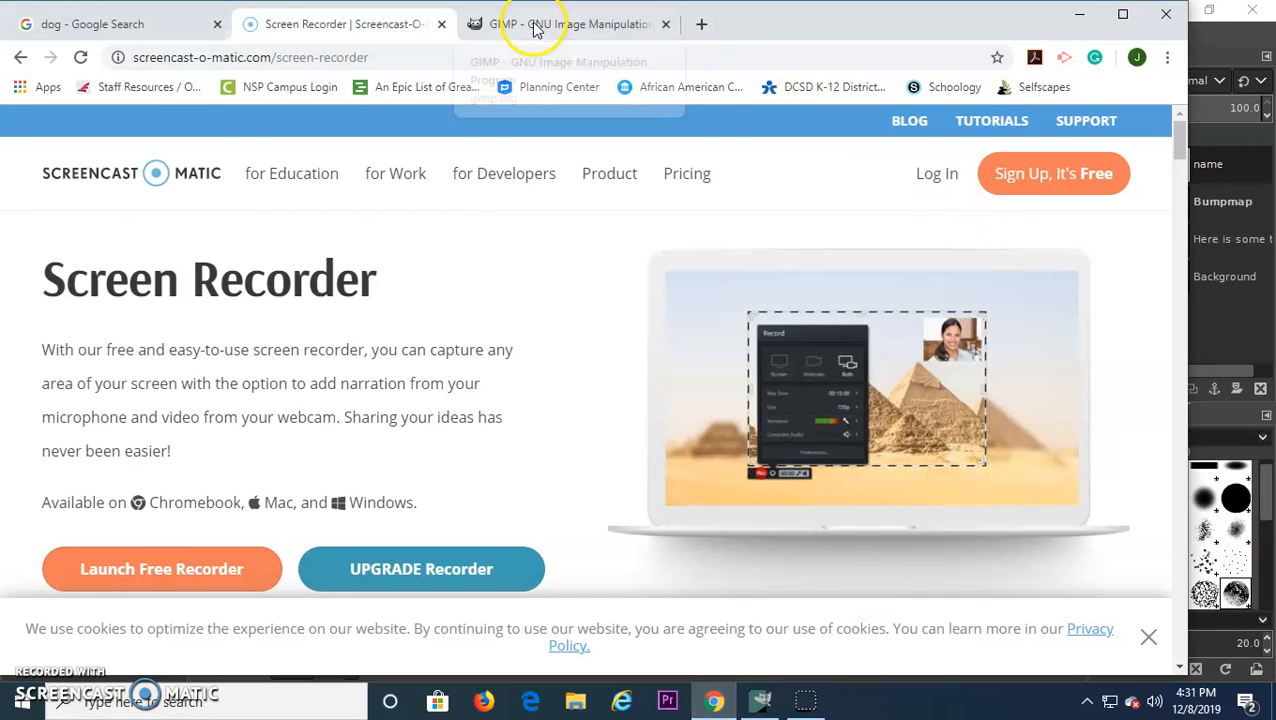
left_click(532, 25)
left_click(64, 22)
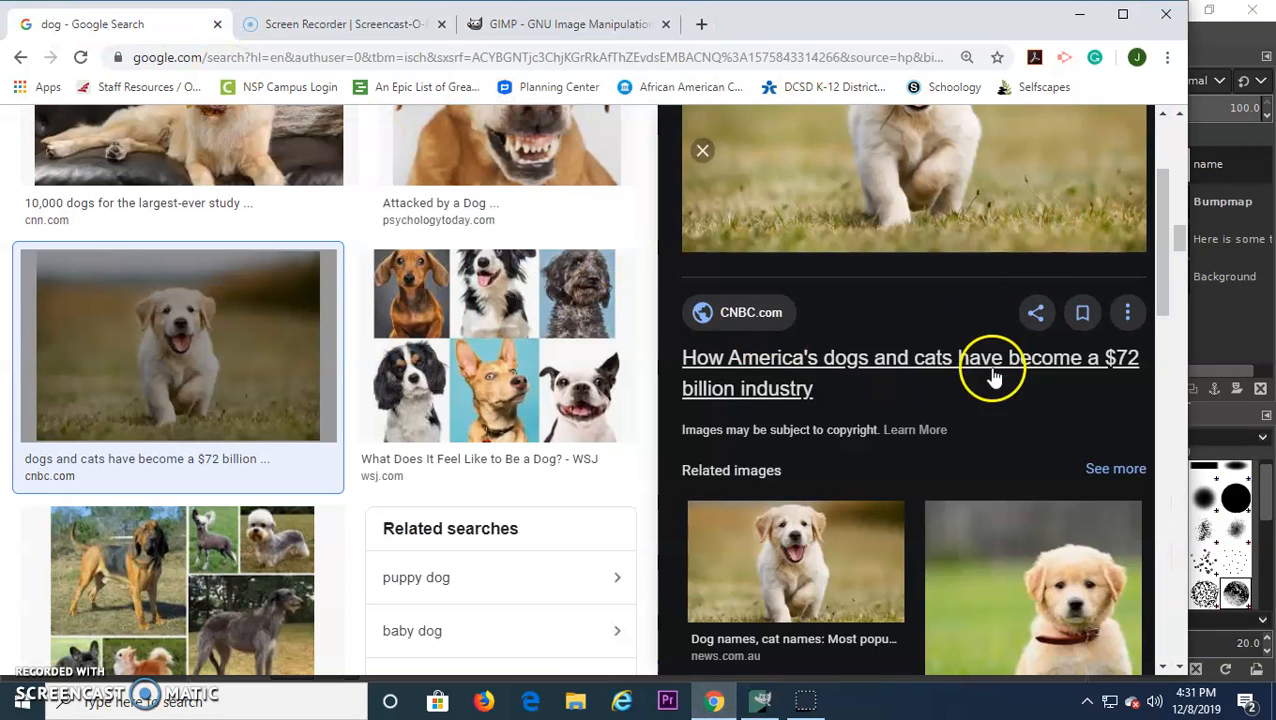
right_click(965, 345)
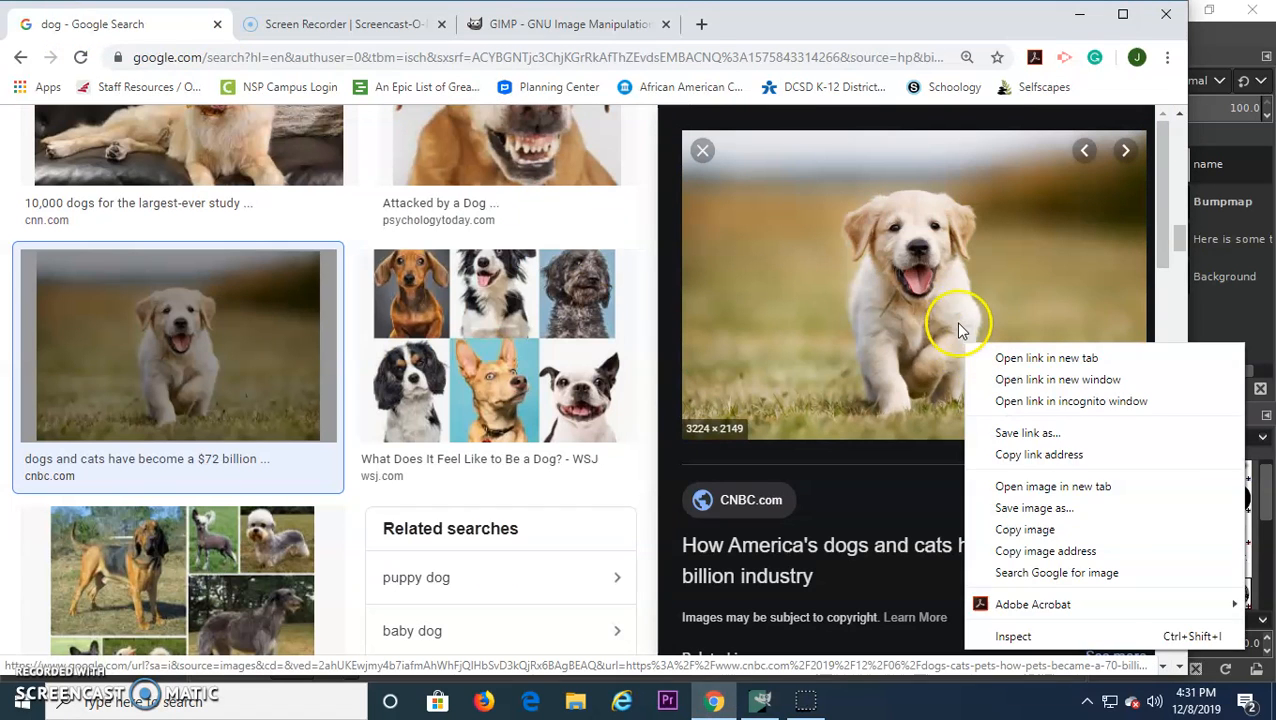
right_click(903, 272)
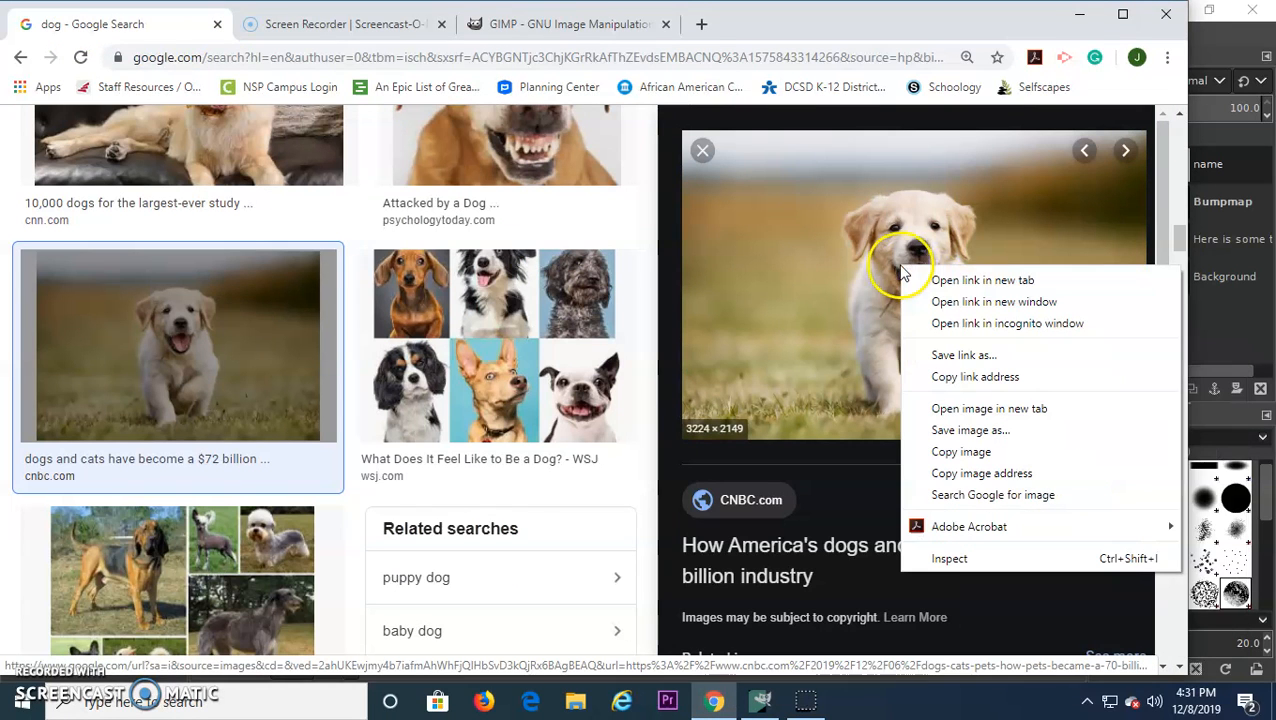
left_click(376, 306)
left_click(212, 320)
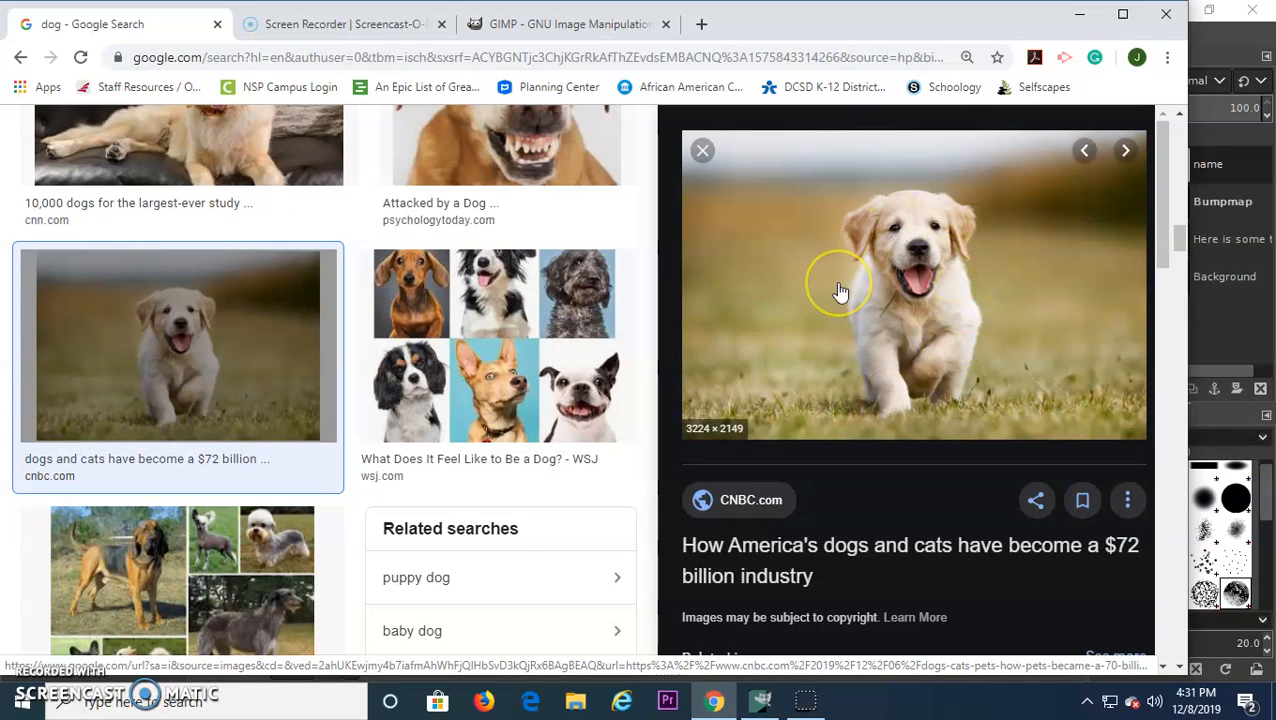
right_click(928, 285)
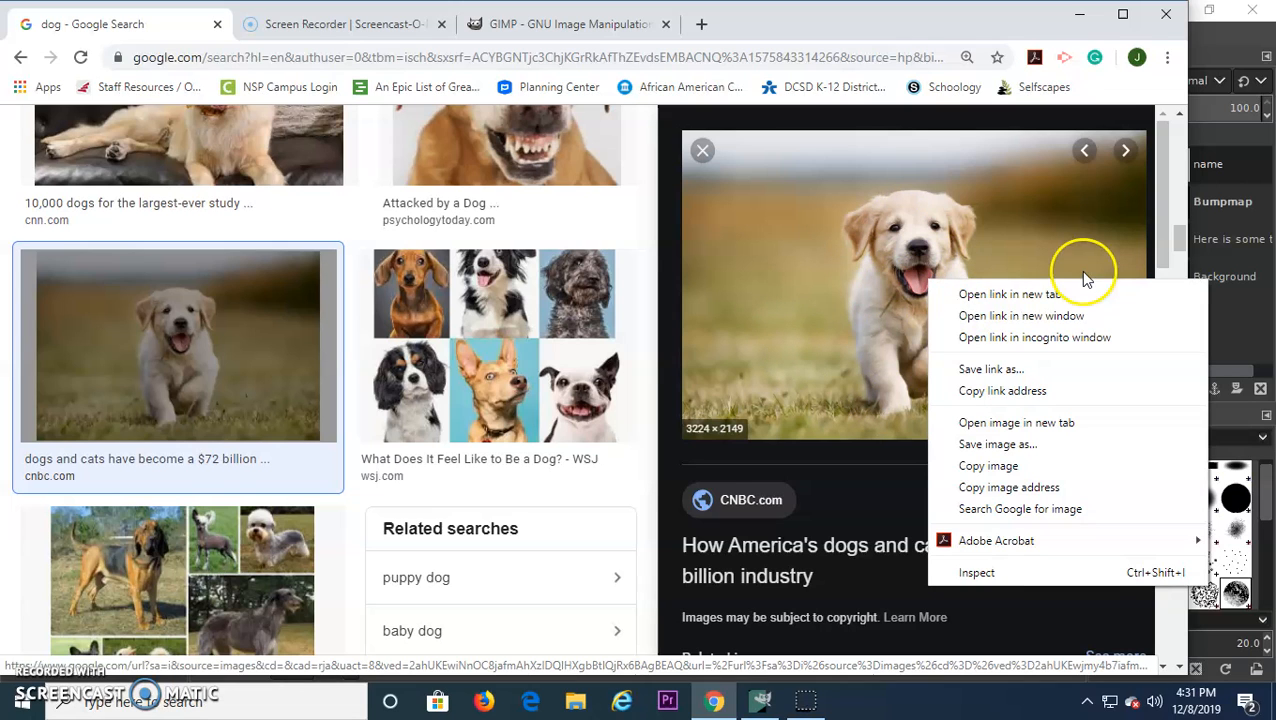
left_click(1036, 466)
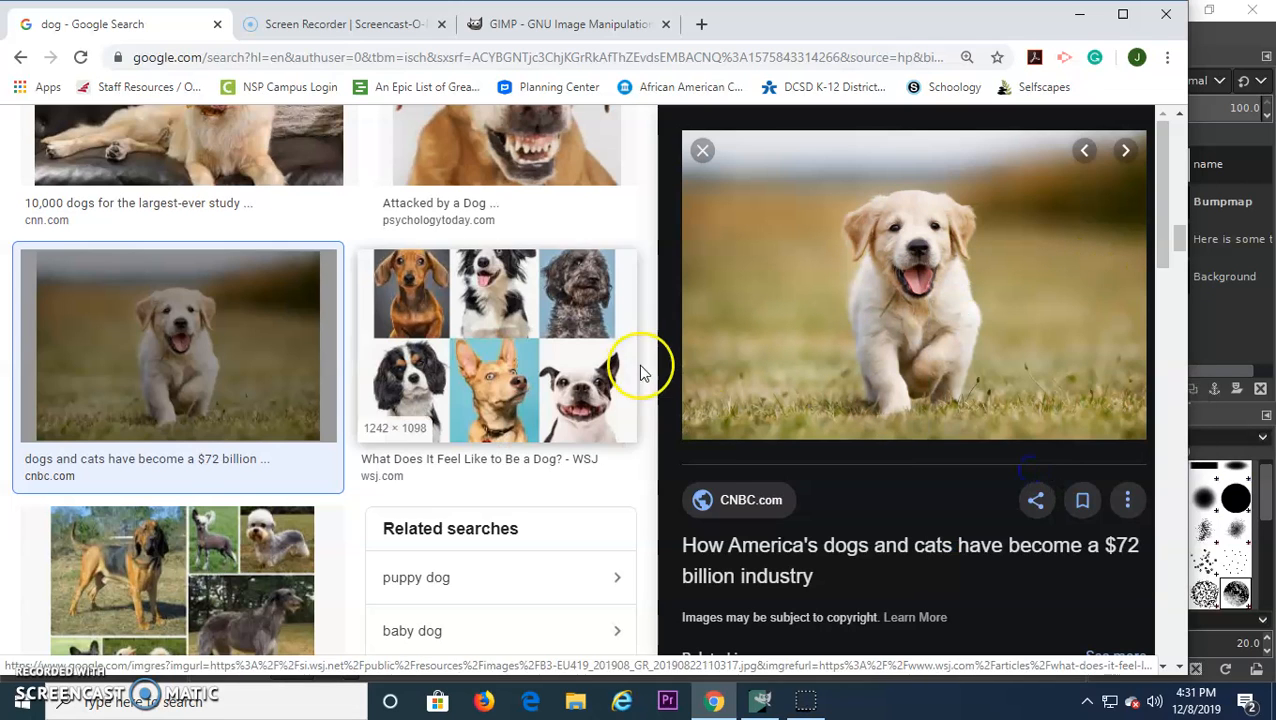
Step: Return to GIMP and paste the copied puppy image into the untitled image
left_click(761, 700)
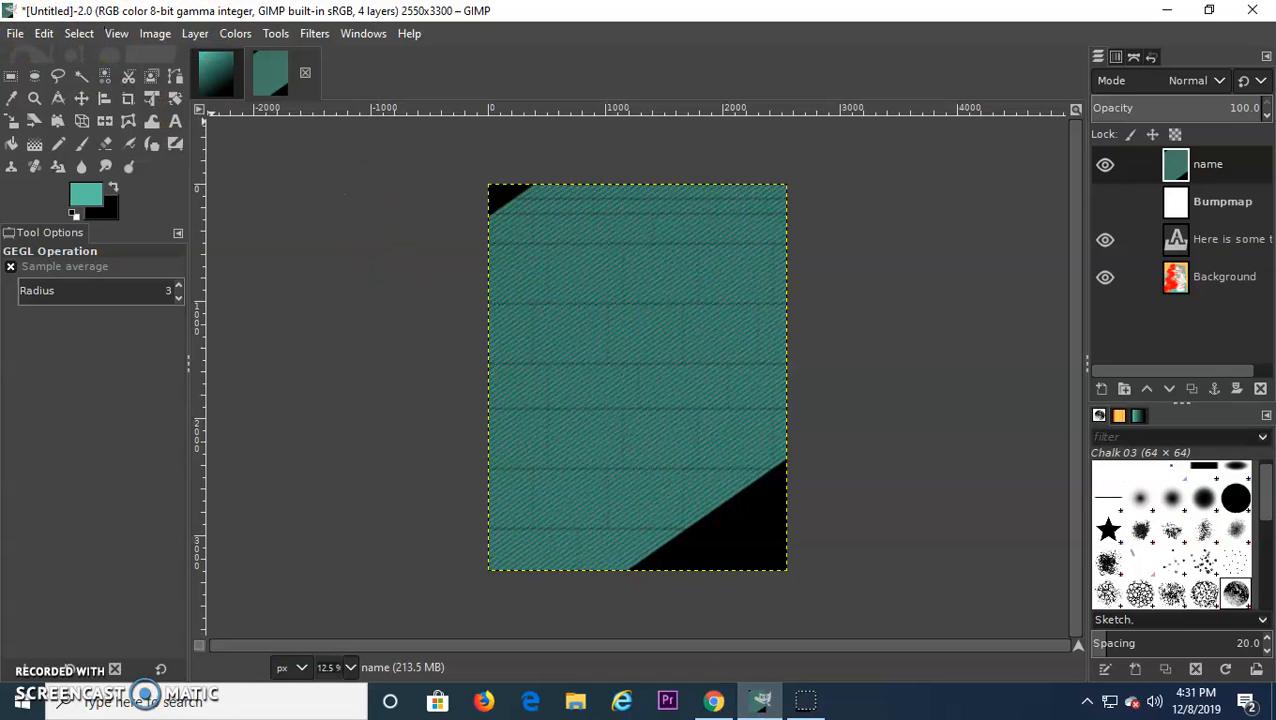
left_click(44, 33)
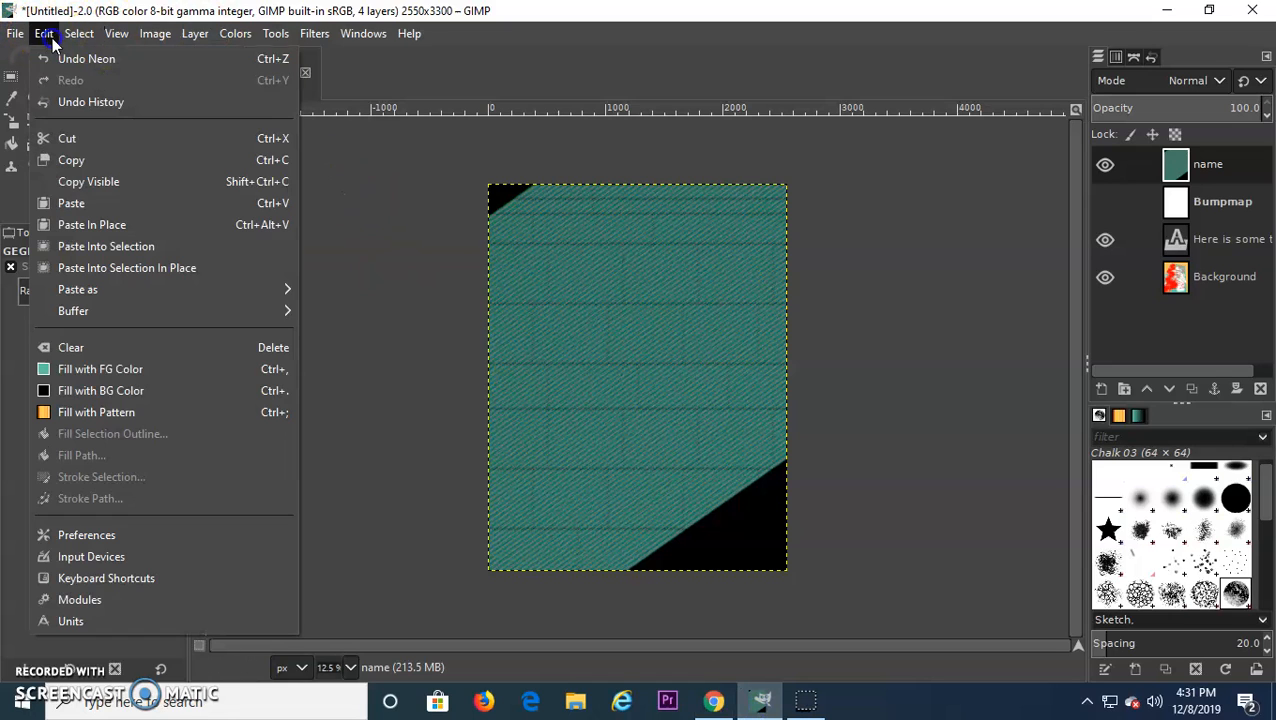
left_click(110, 203)
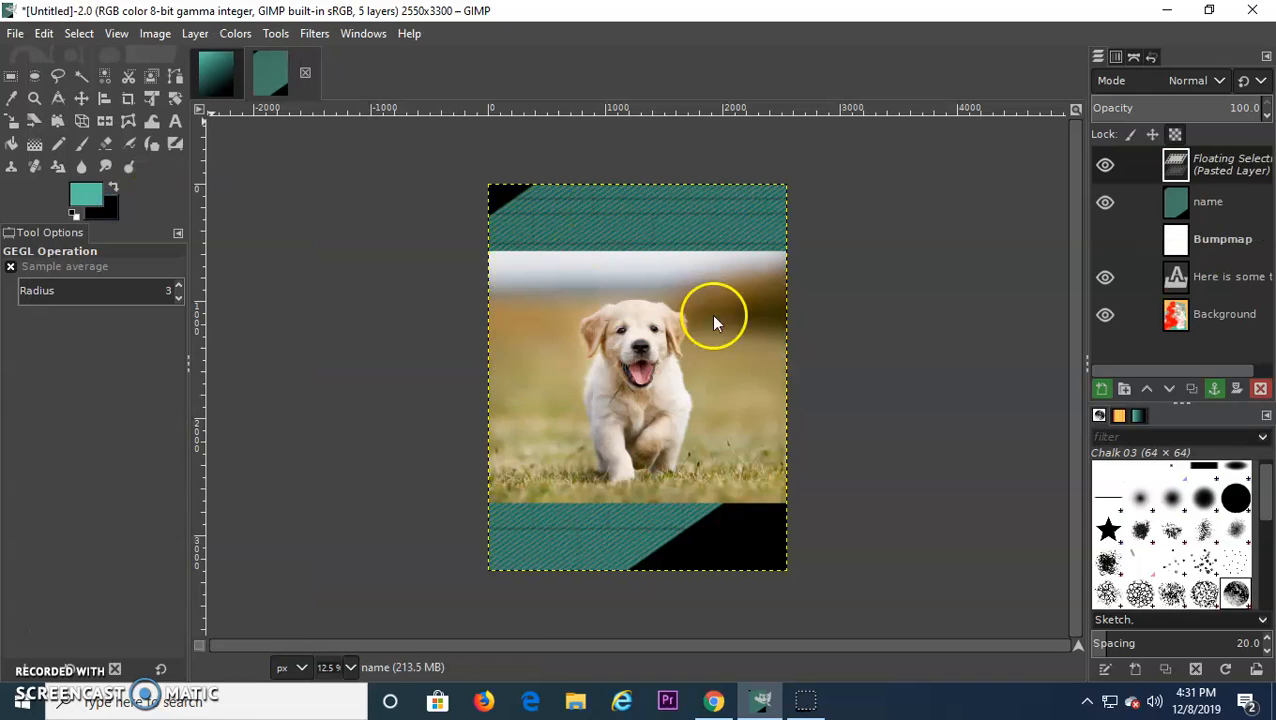
Step: Apply the Neon filter to the pasted puppy with a radius of about 21 and intensity 0
key("shift+ctrl+f")
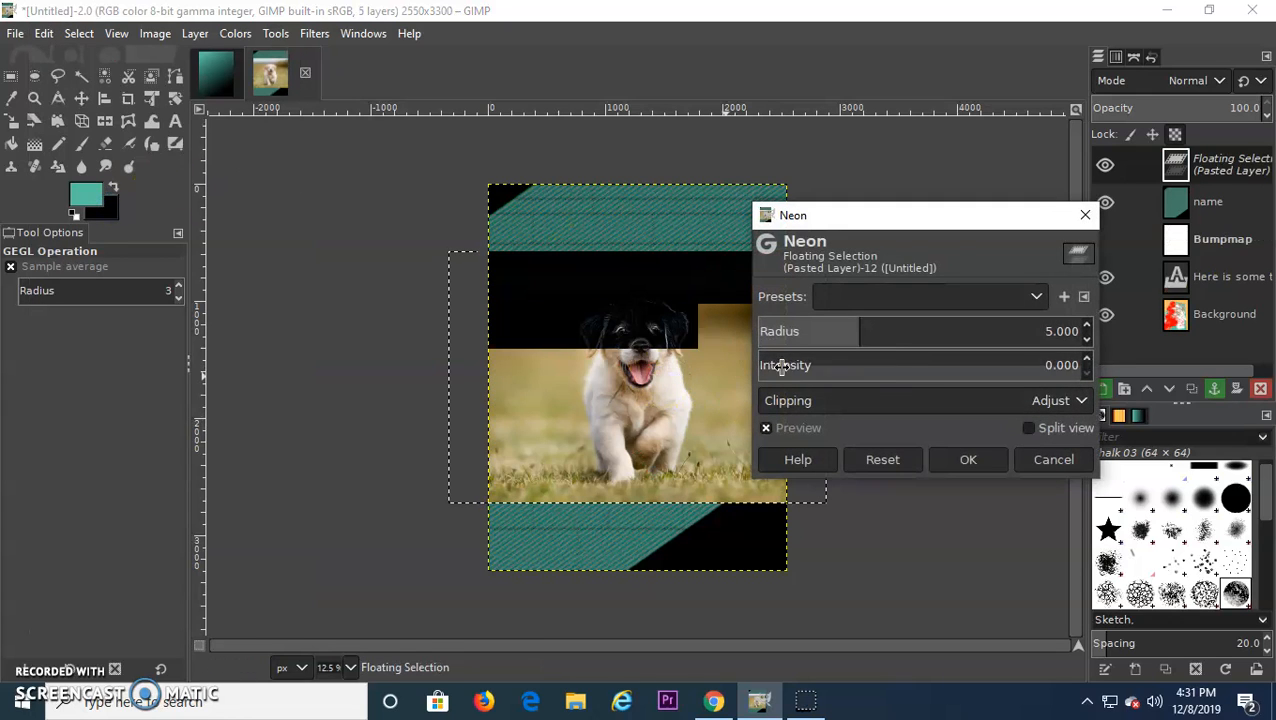
left_click_drag(855, 333, 967, 325)
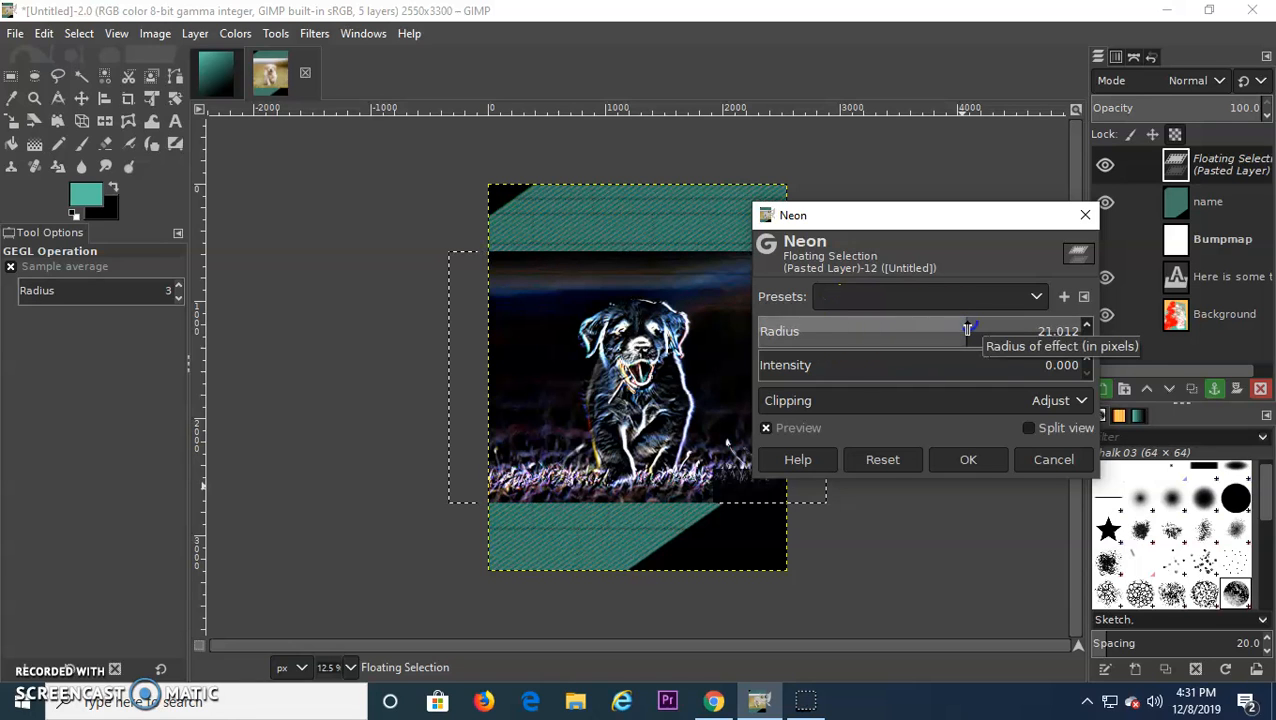
left_click(963, 327)
left_click(968, 459)
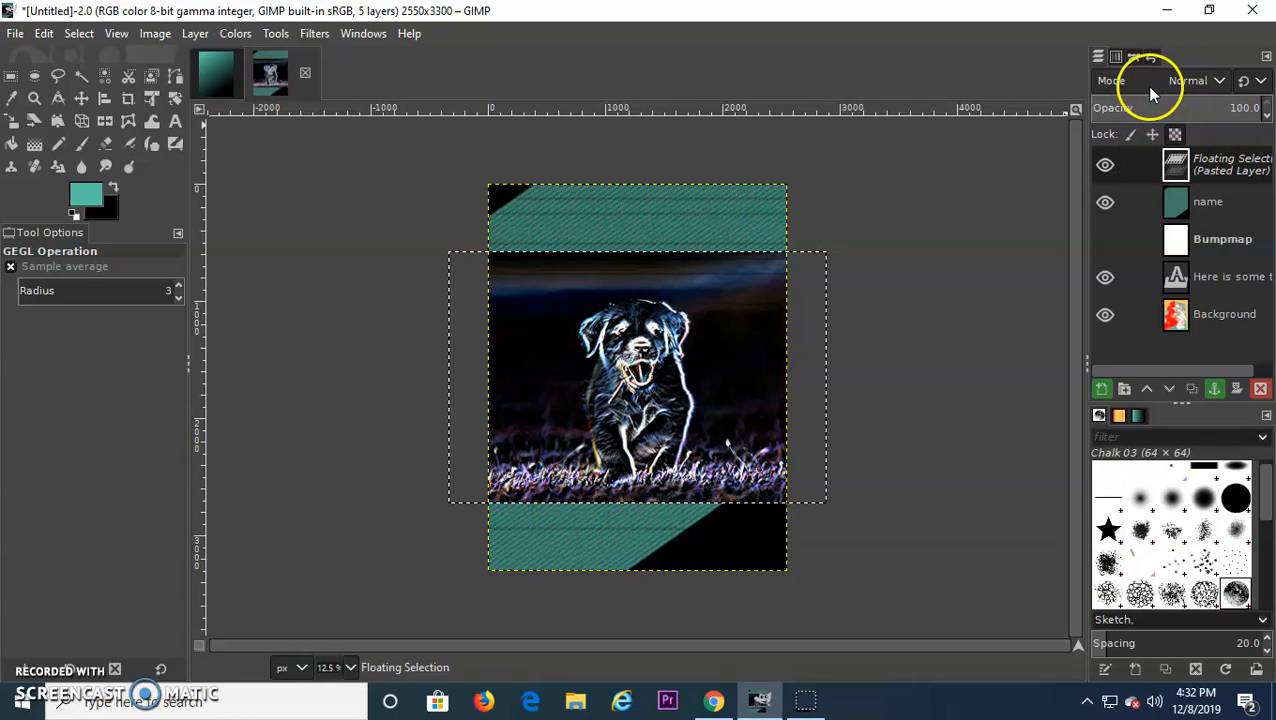
Step: Try a reduced opacity and then the Screen blend mode on the pasted puppy selection
left_click(1268, 119)
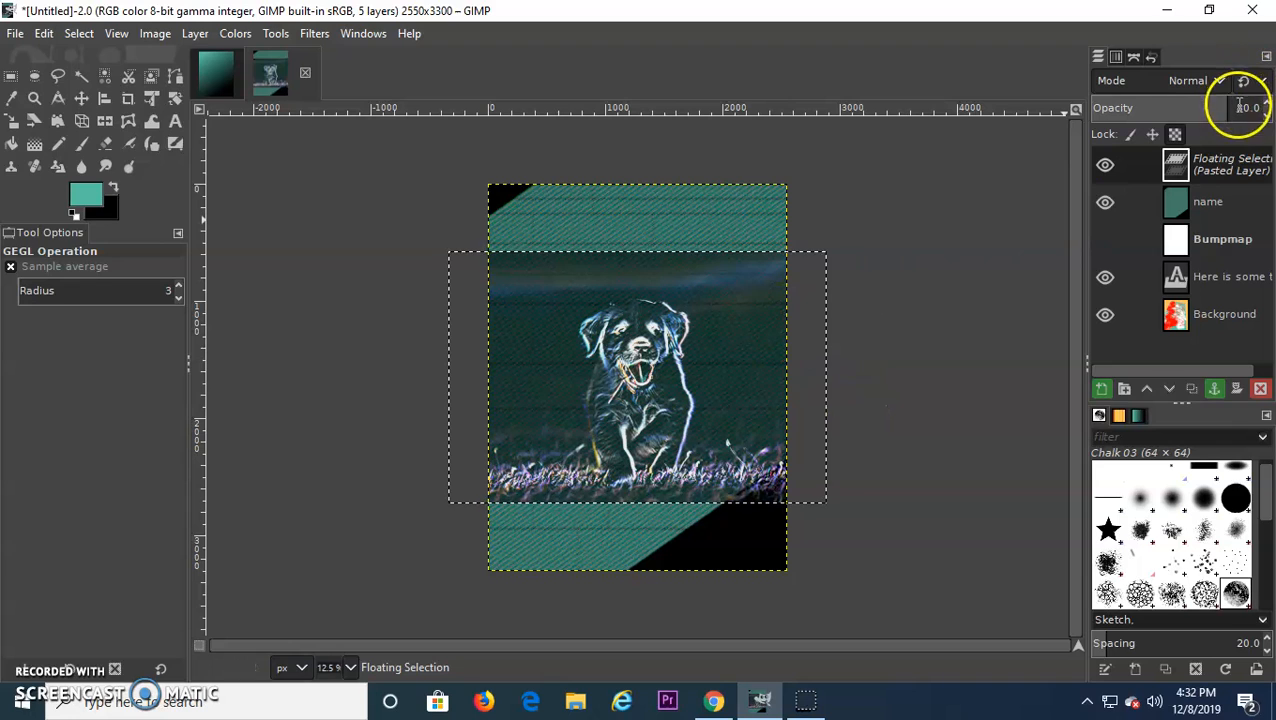
left_click_drag(1230, 106, 1226, 107)
left_click(1110, 80)
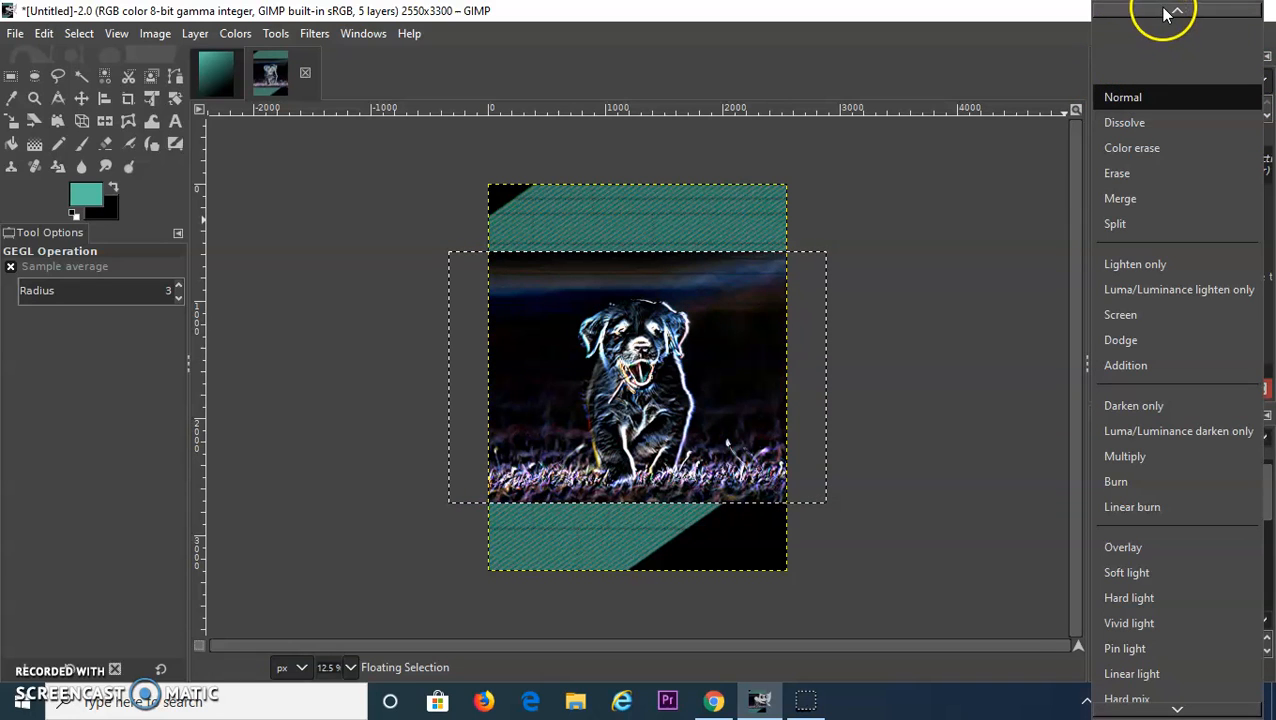
left_click(1165, 315)
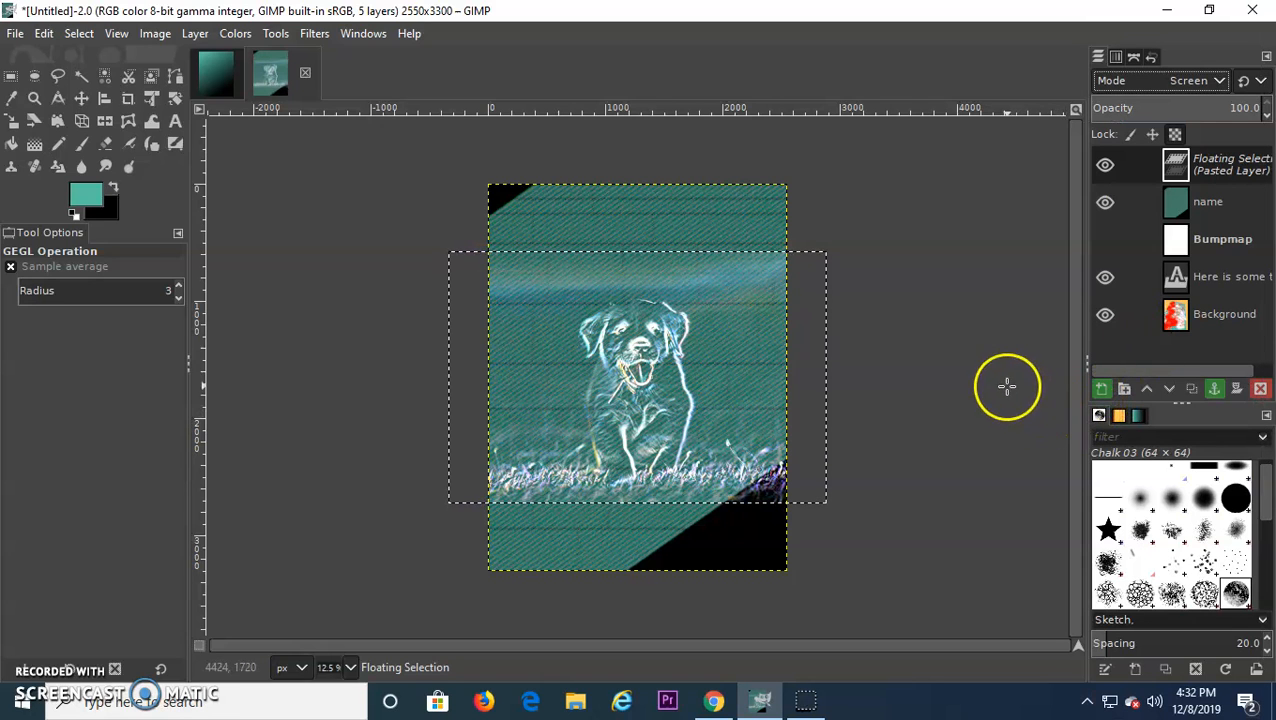
Step: Try the HSL Color and LCh Color blend modes on the pasted puppy selection
left_click(1216, 205)
left_click(1200, 70)
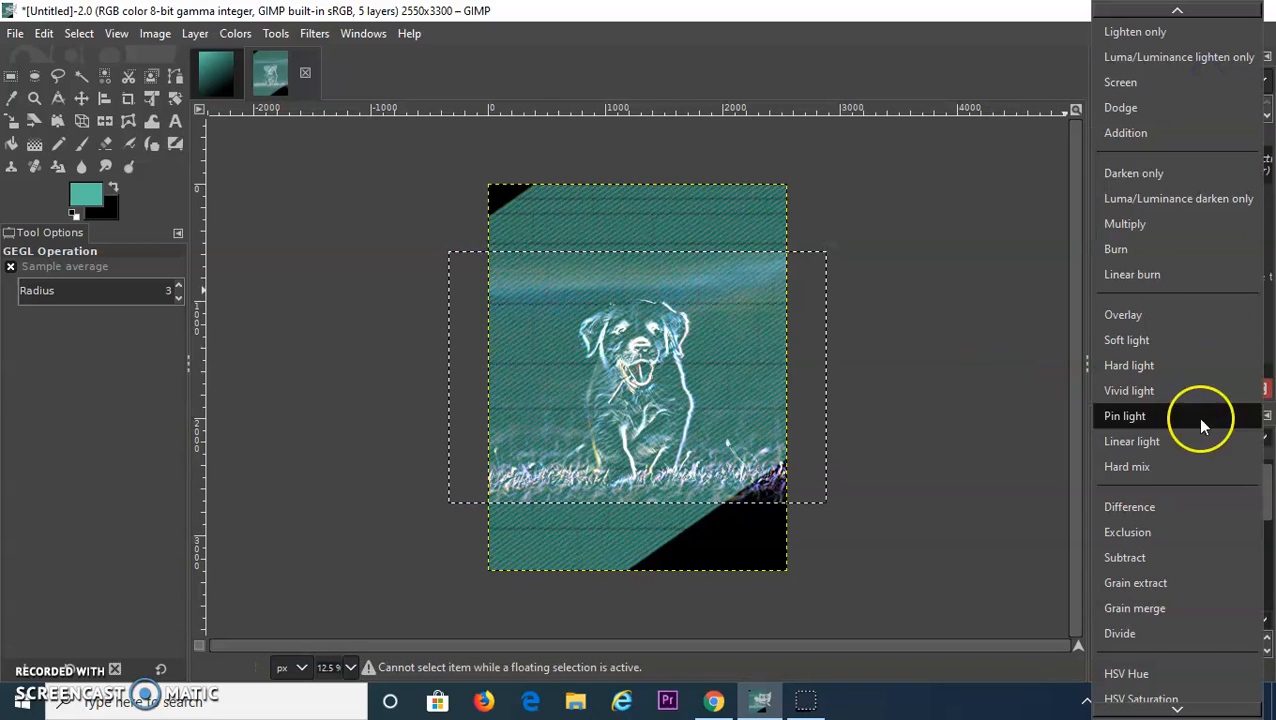
scroll(1172, 560, "down", 4)
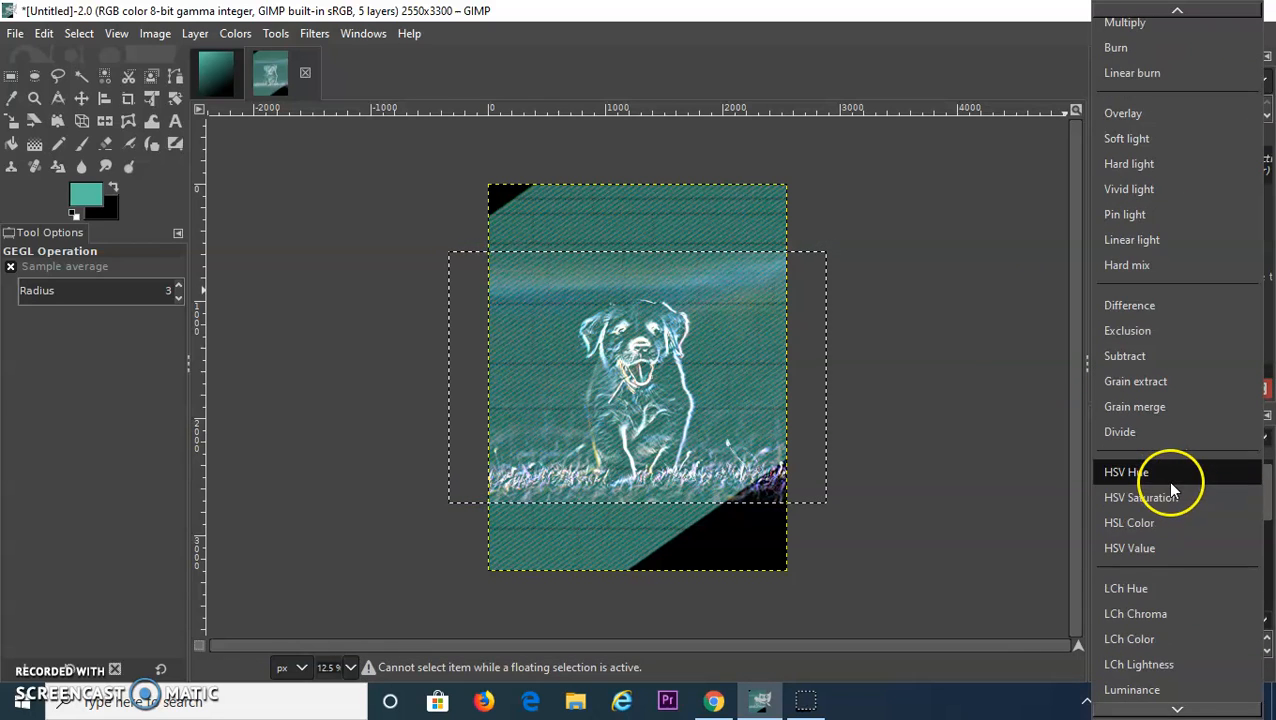
left_click(1163, 523)
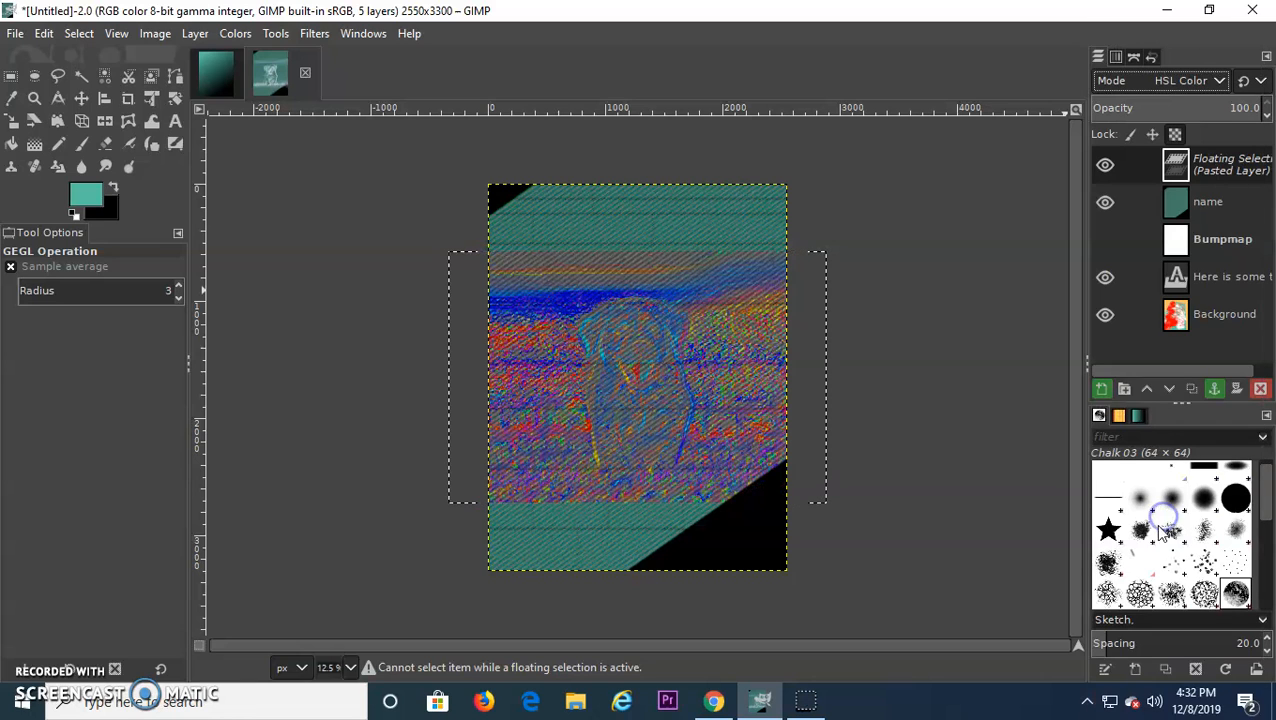
left_click(1190, 80)
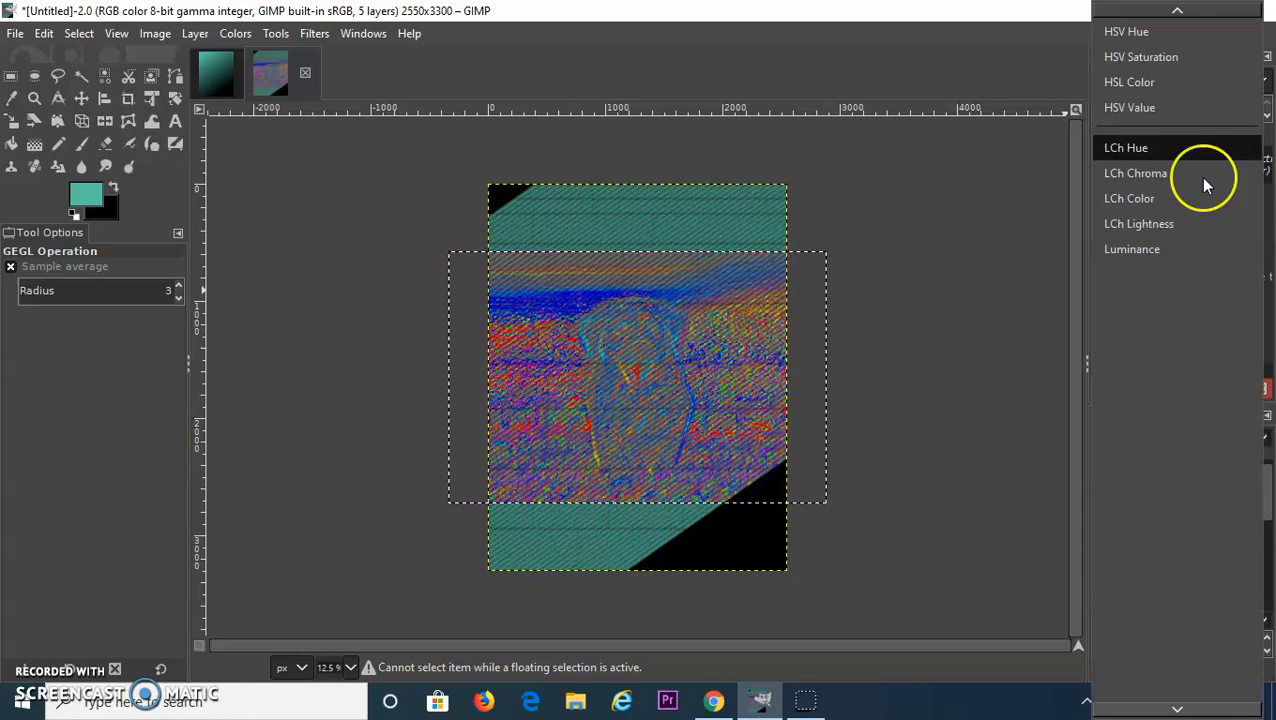
left_click(1170, 199)
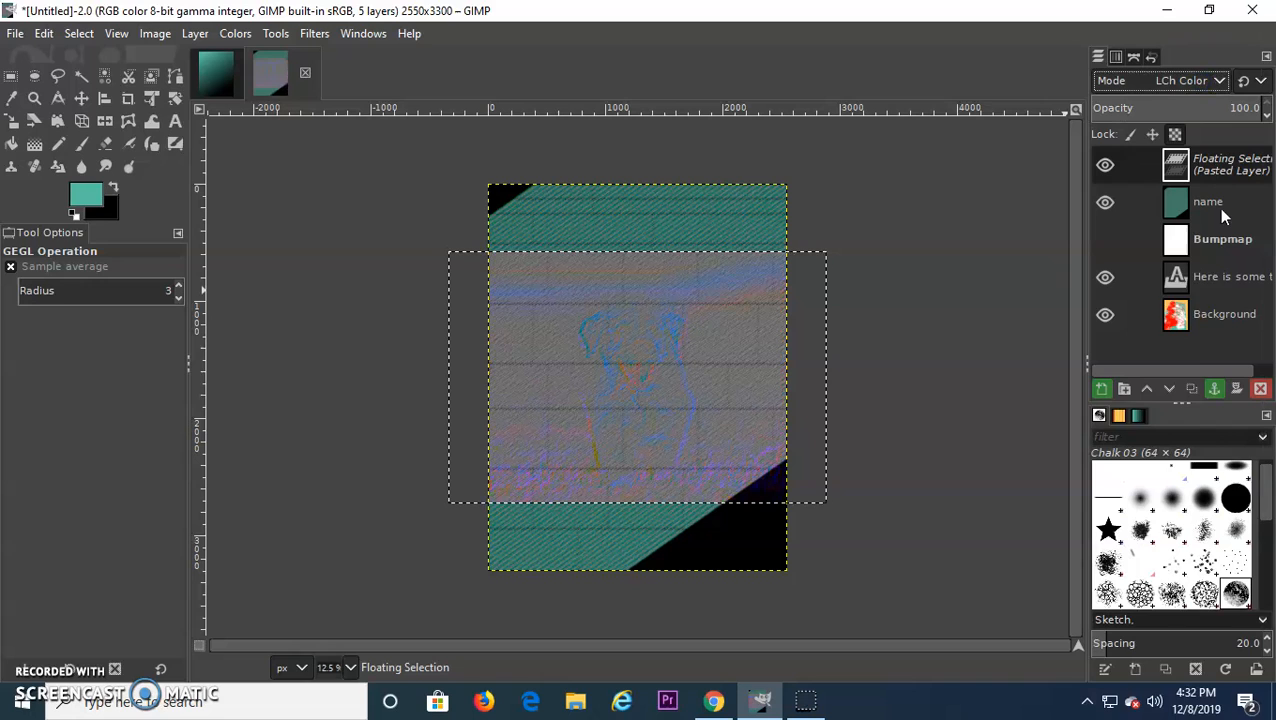
Step: Set the blend mode of the pasted puppy selection to Difference
left_click(1199, 86)
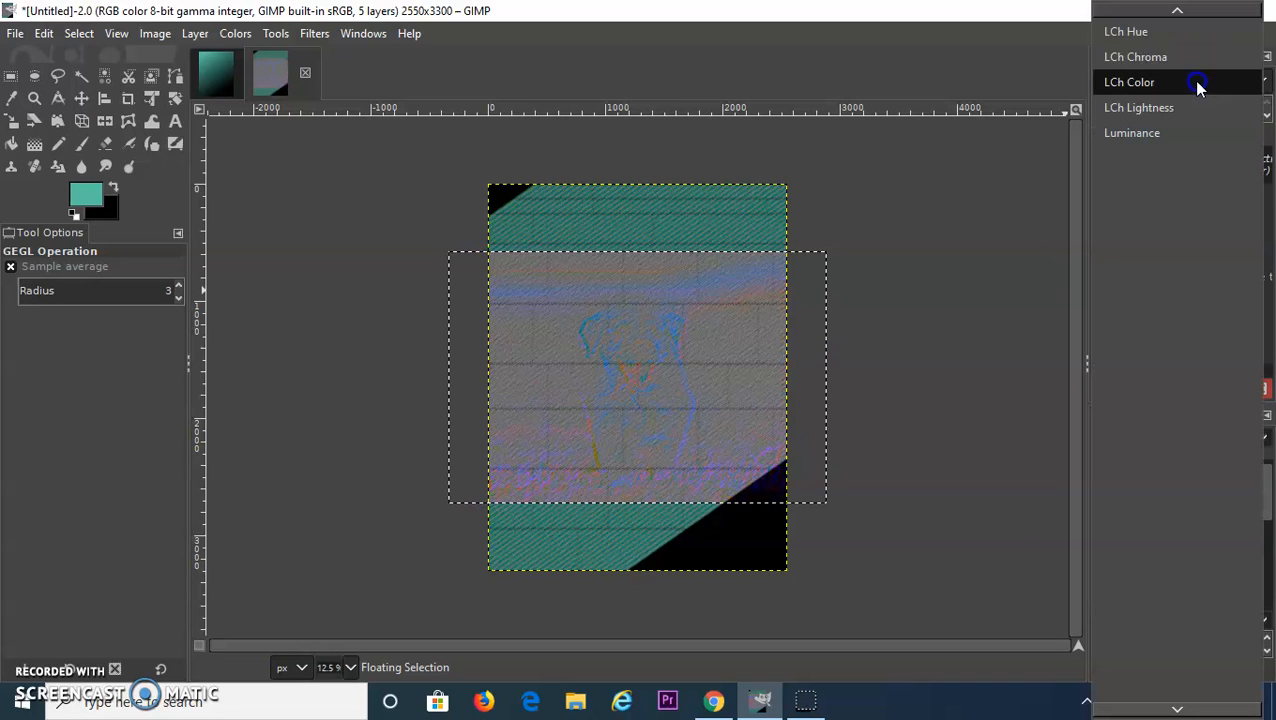
mouse_move(1178, 12)
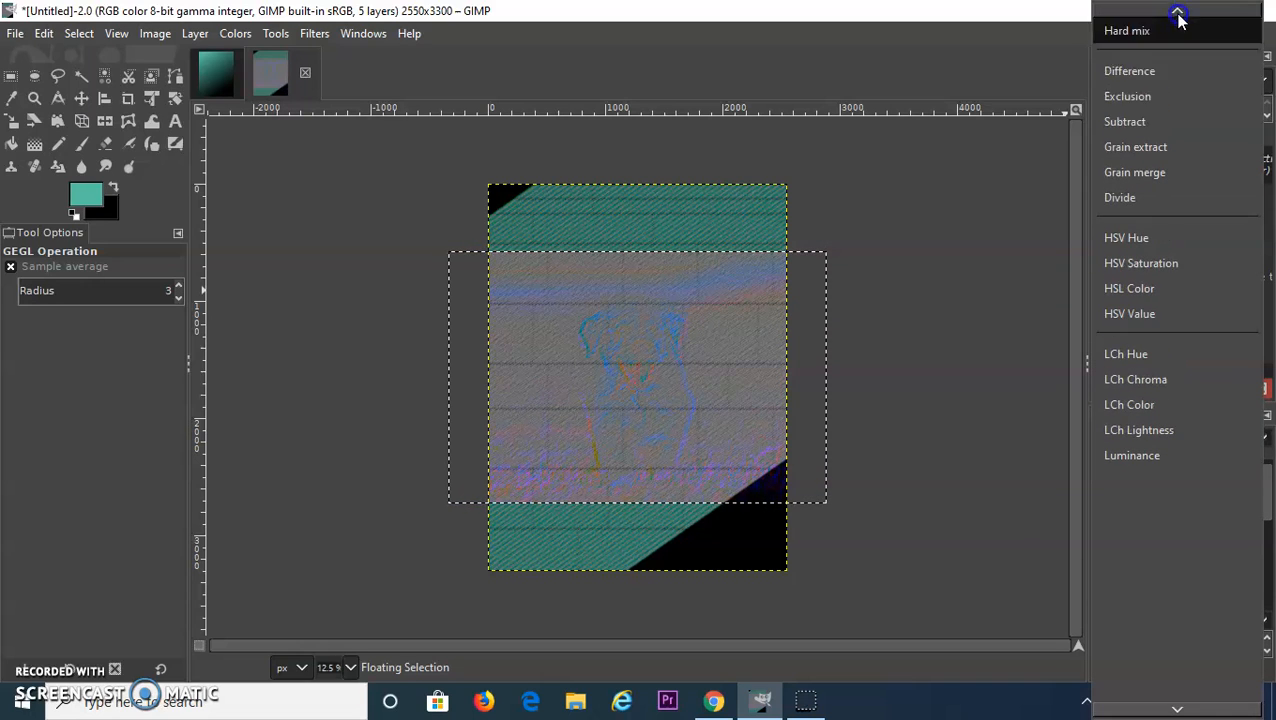
left_click(1140, 71)
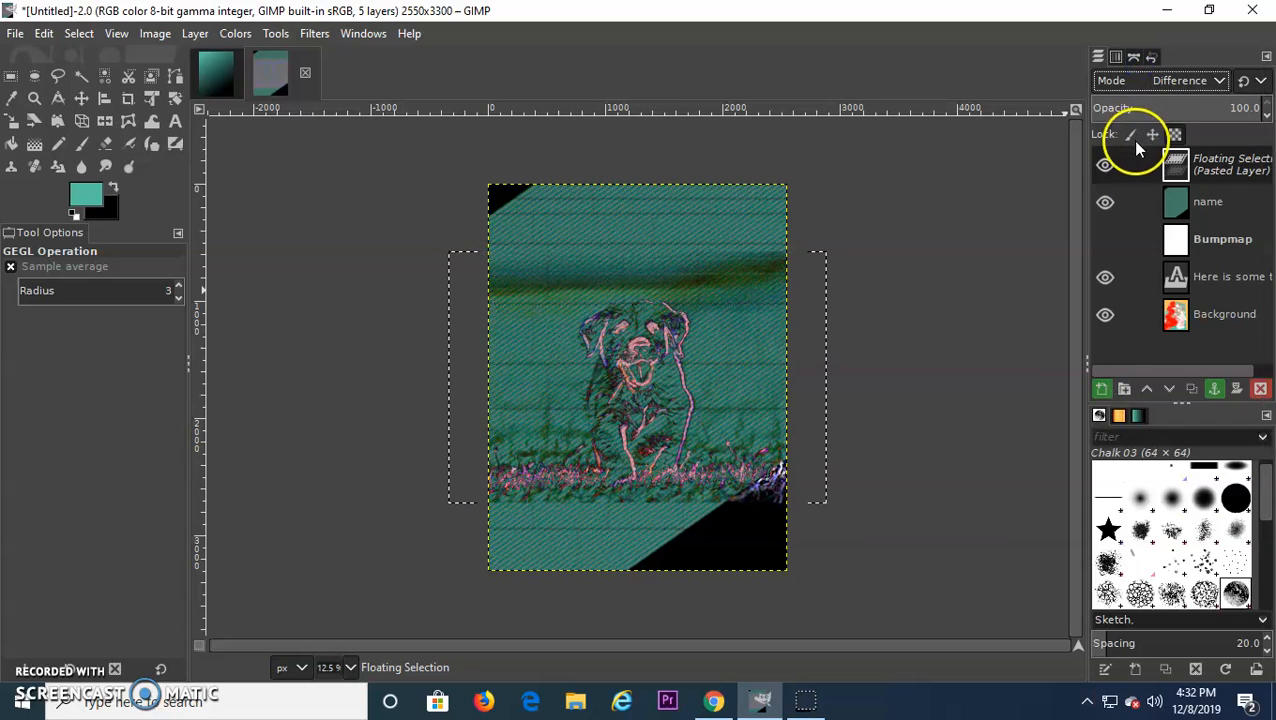
left_click(1218, 260)
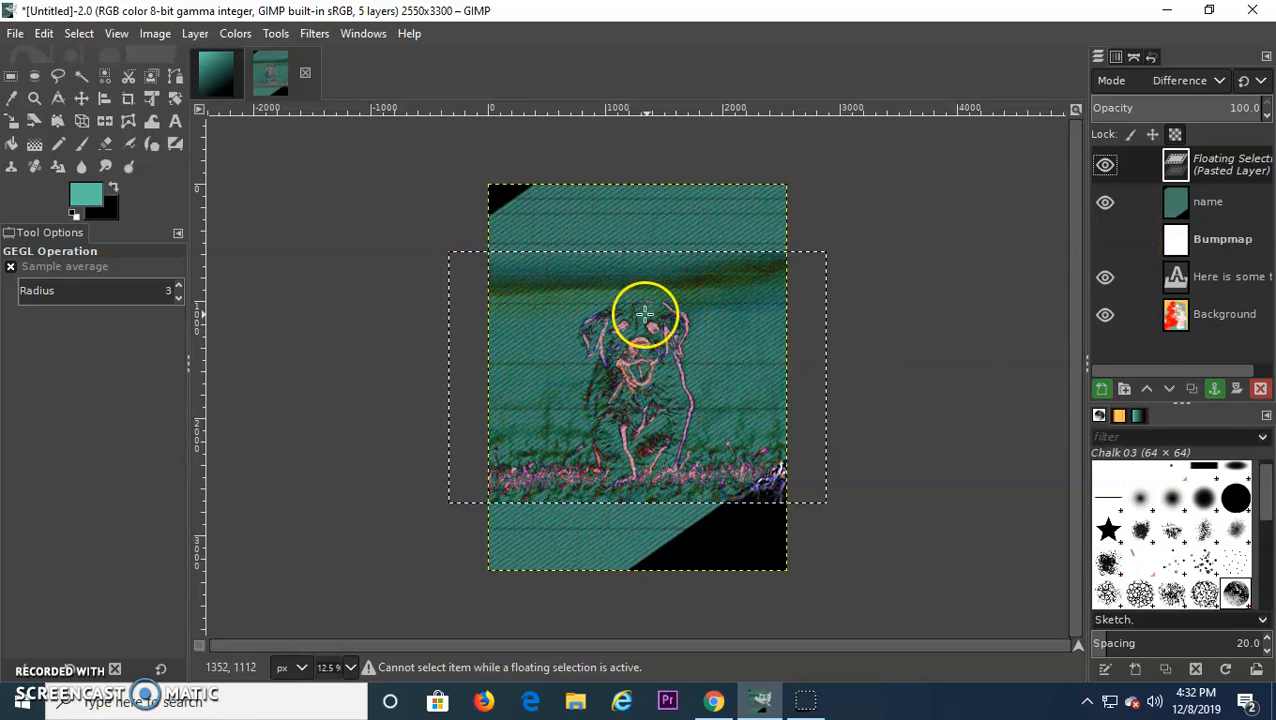
Step: Save the image to the Desktop as first picture.xcf
left_click(15, 34)
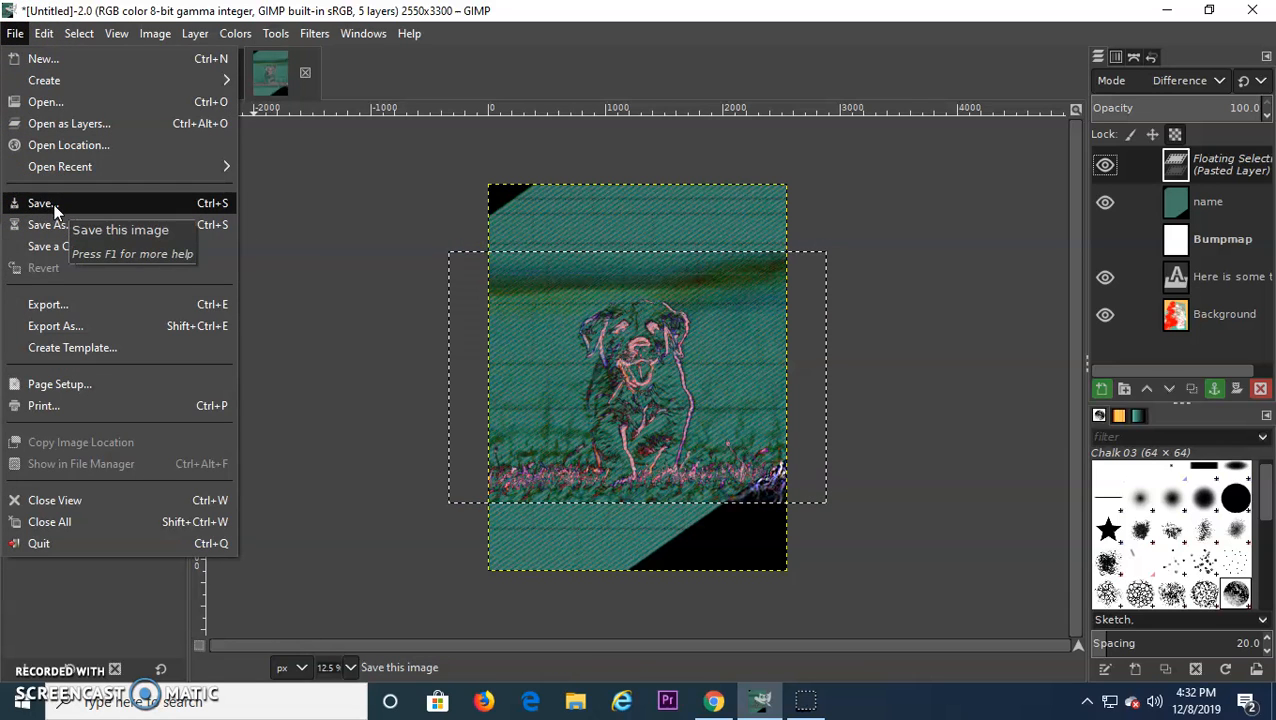
left_click(45, 203)
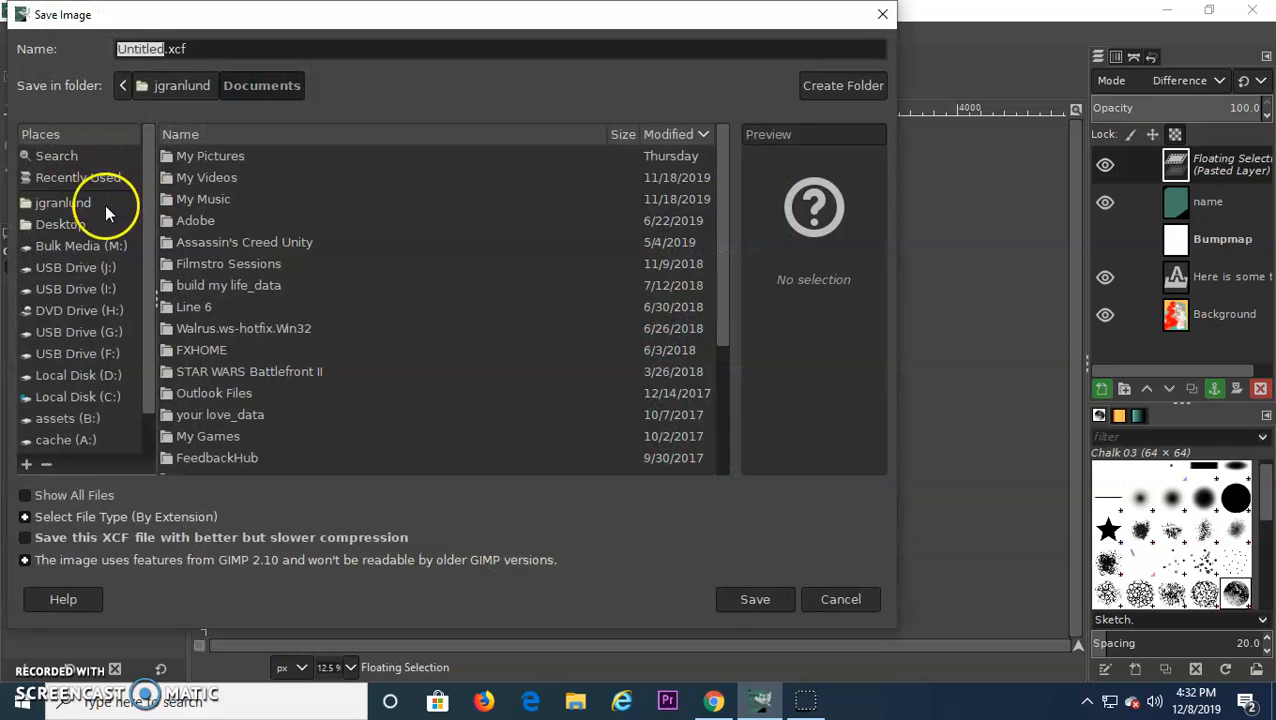
scroll(149, 275, "down", 1)
scroll(138, 244, "up", 1)
left_click(57, 226)
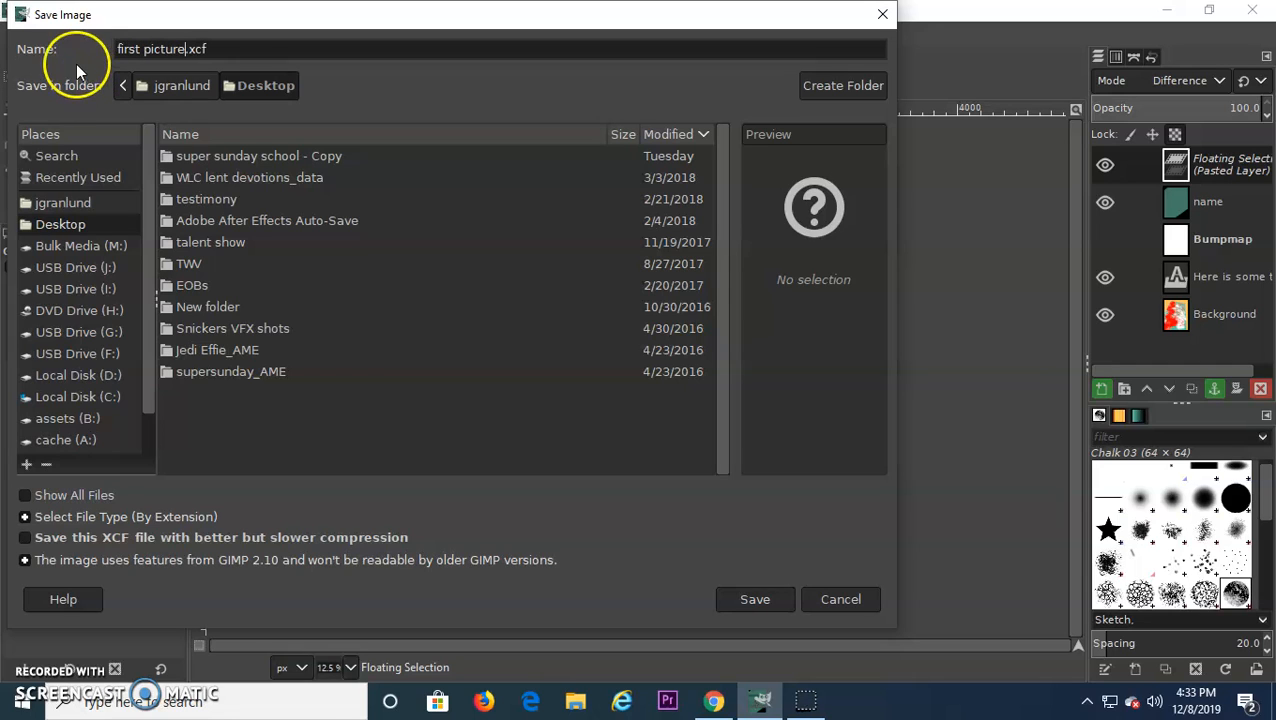
left_click(756, 599)
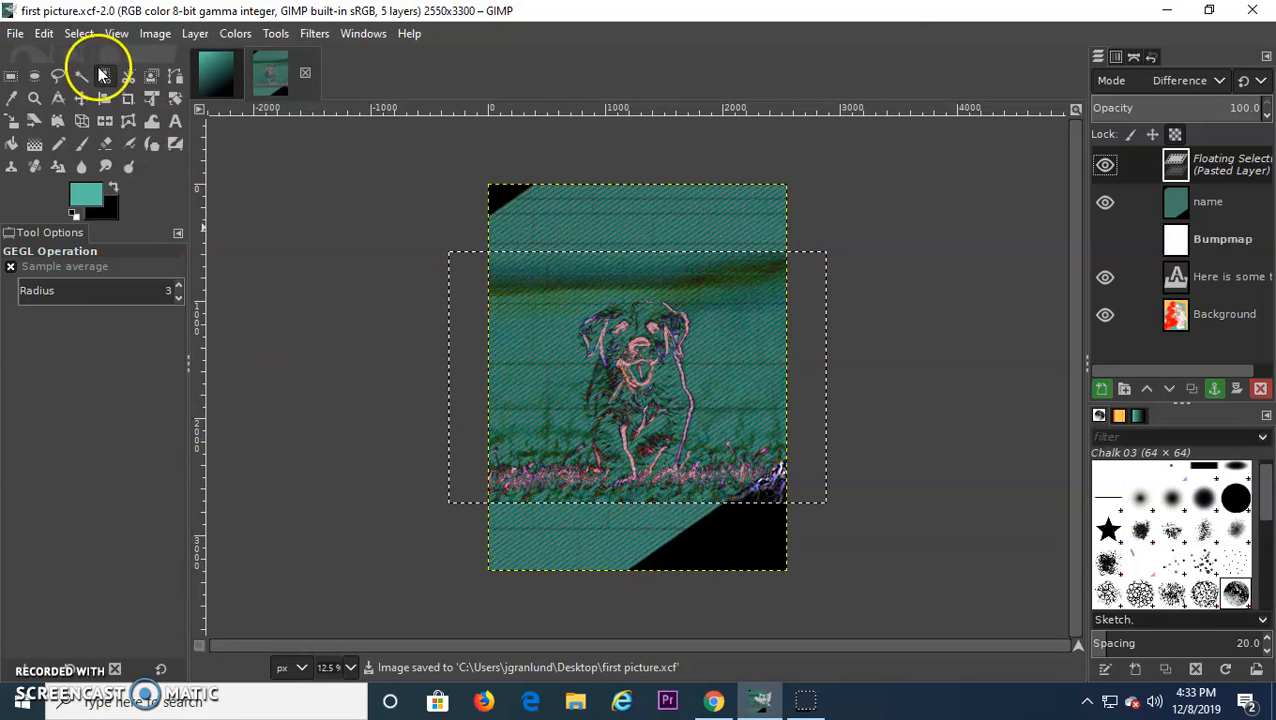
Step: Export the image to the Desktop as first picture.jpg, a JPEG at quality 100
left_click(42, 36)
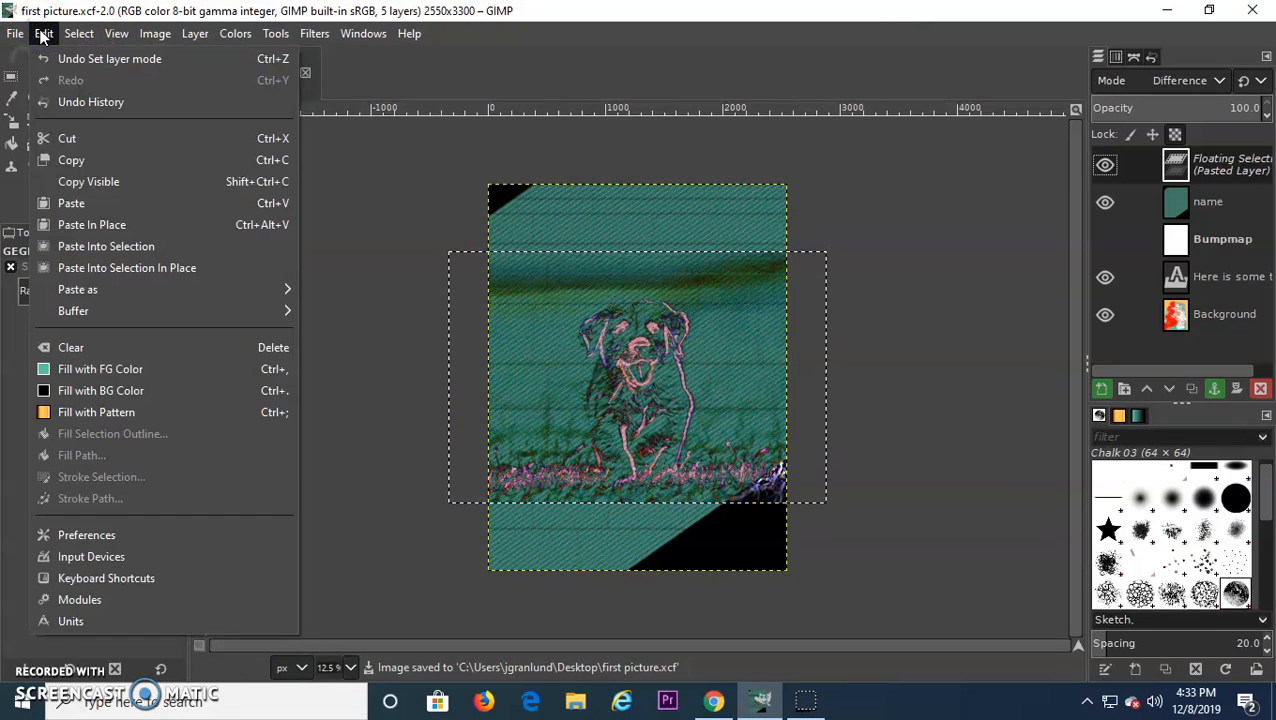
mouse_move(15, 30)
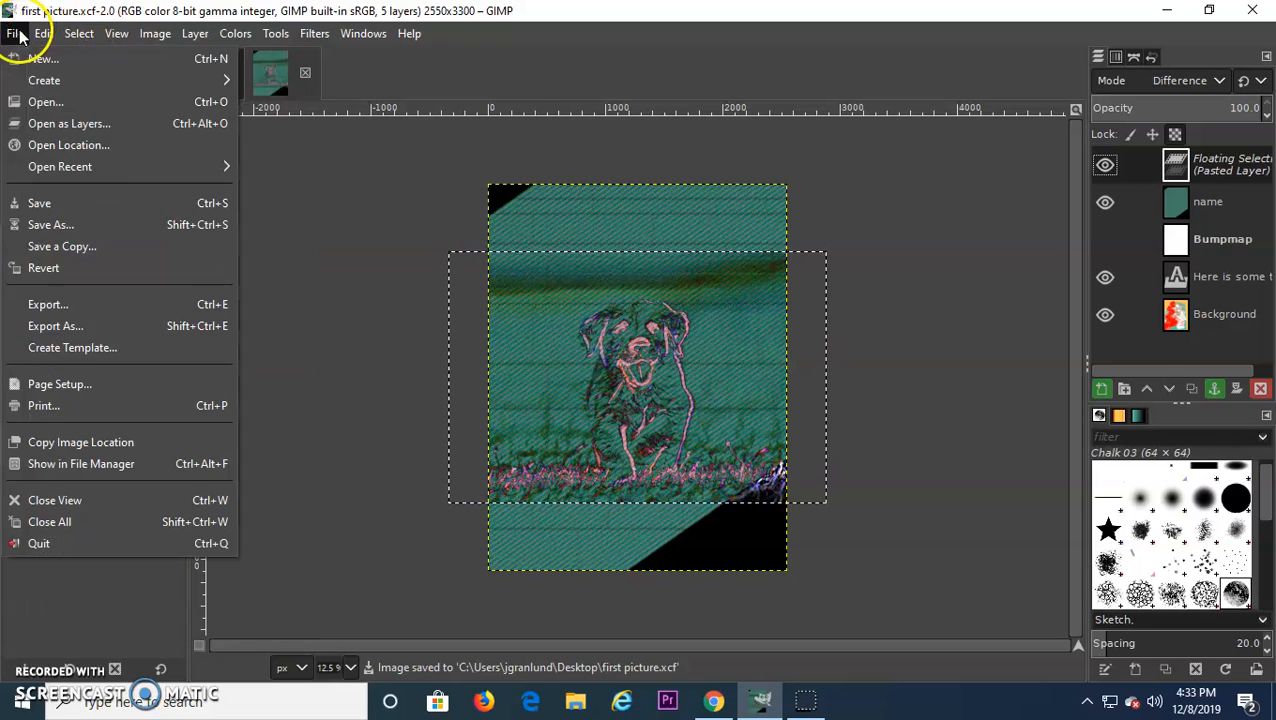
left_click(88, 325)
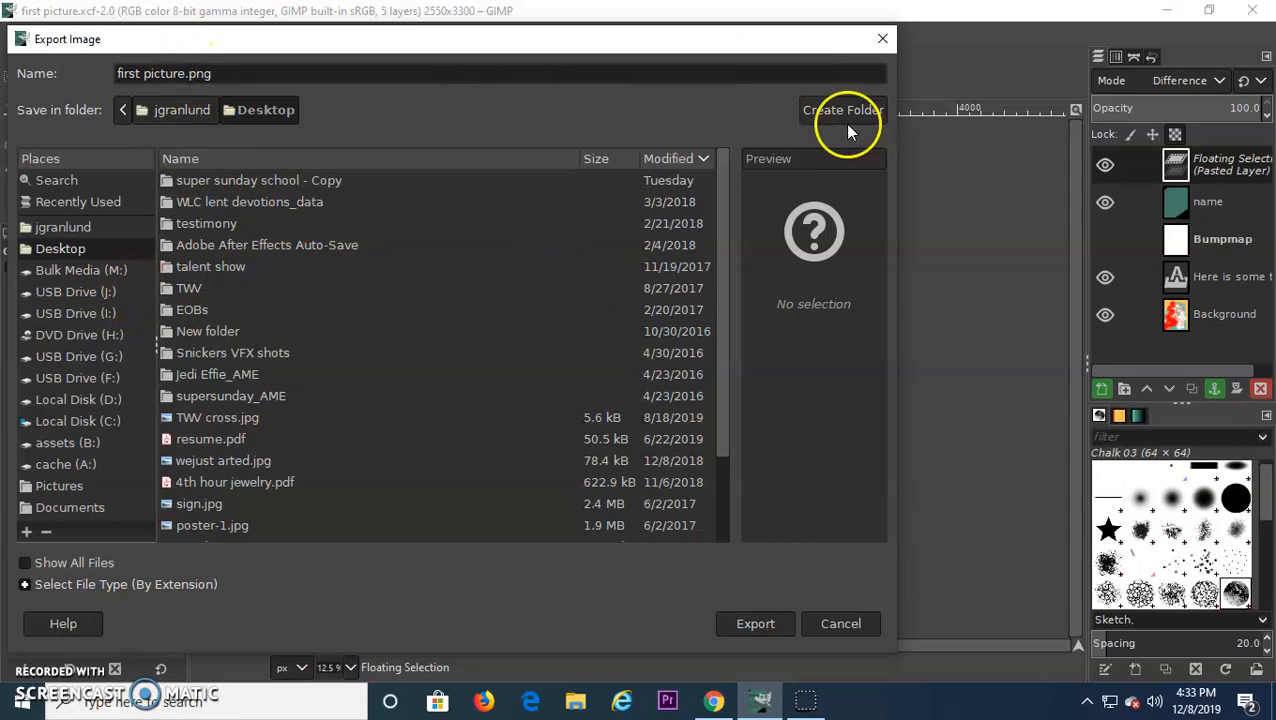
scroll(690, 280, "down", 3)
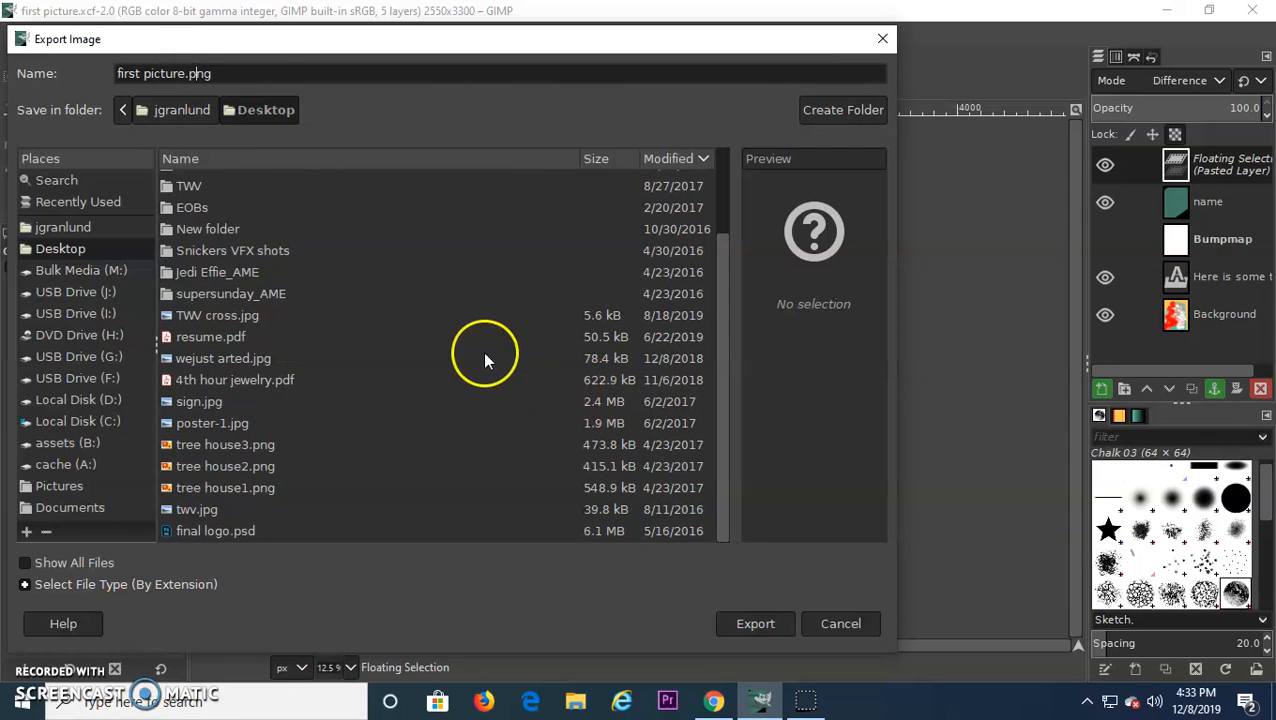
scroll(484, 360, "up", 3)
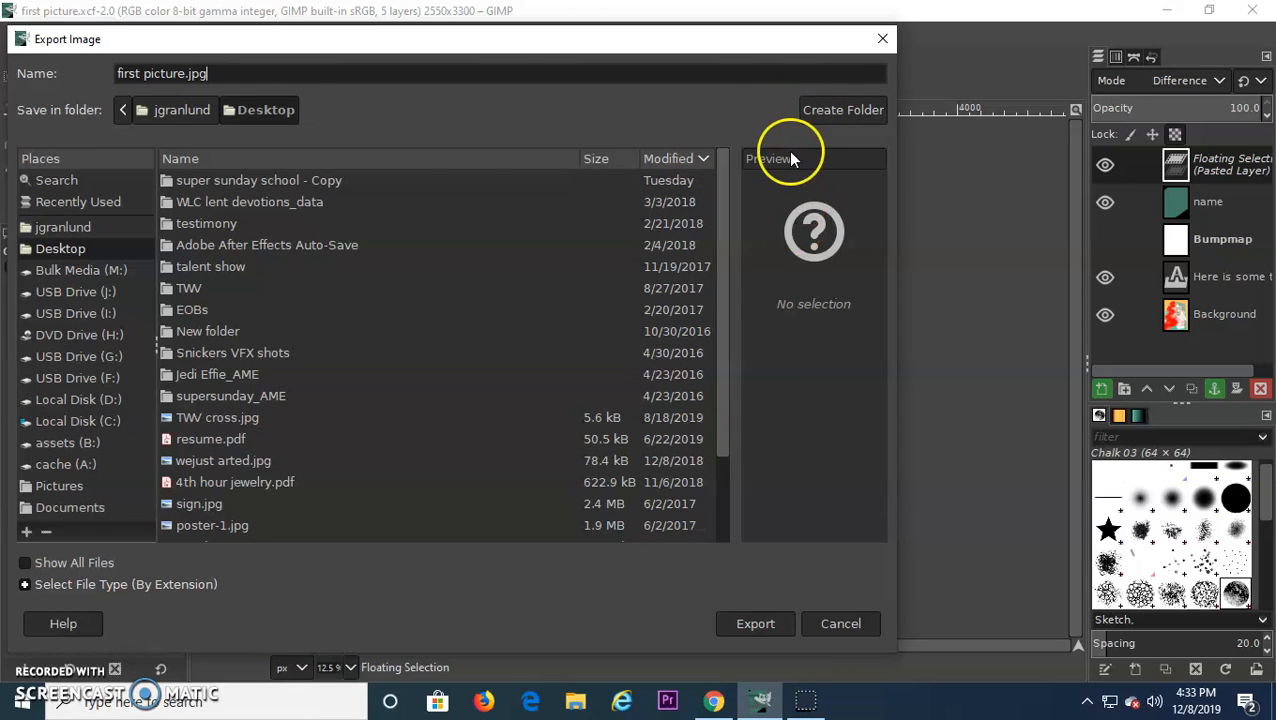
left_click(755, 626)
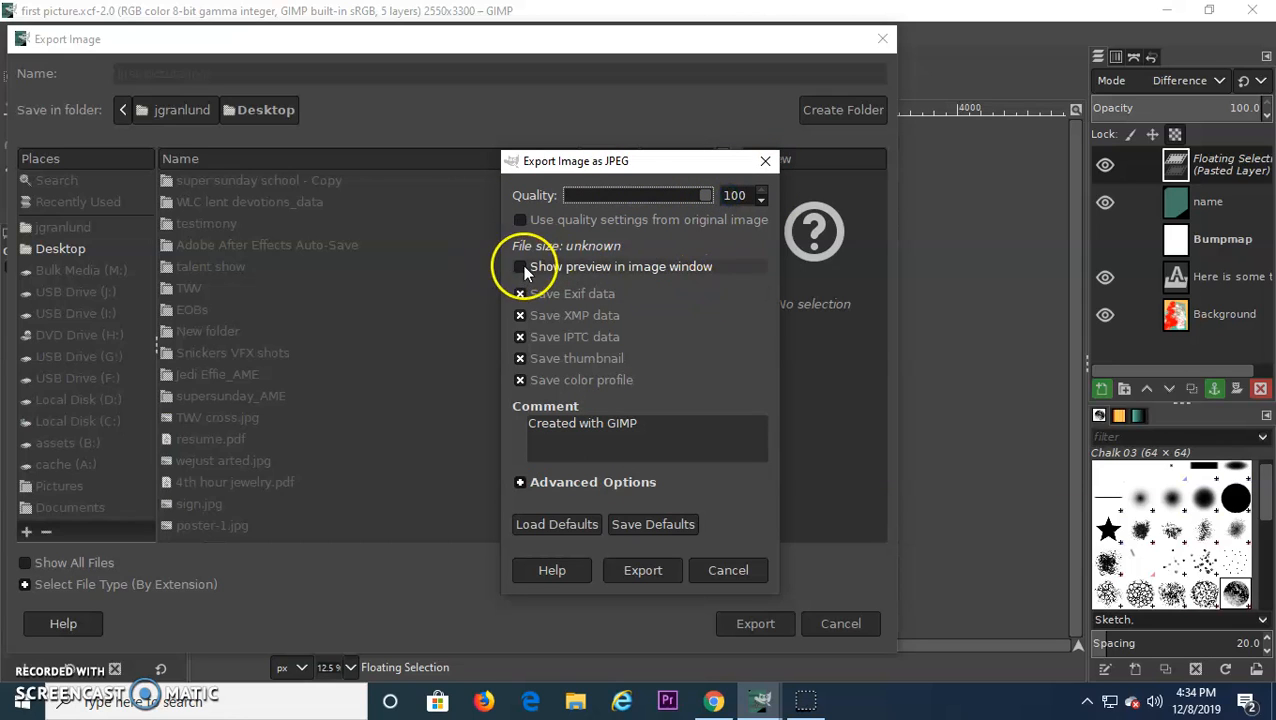
left_click(640, 570)
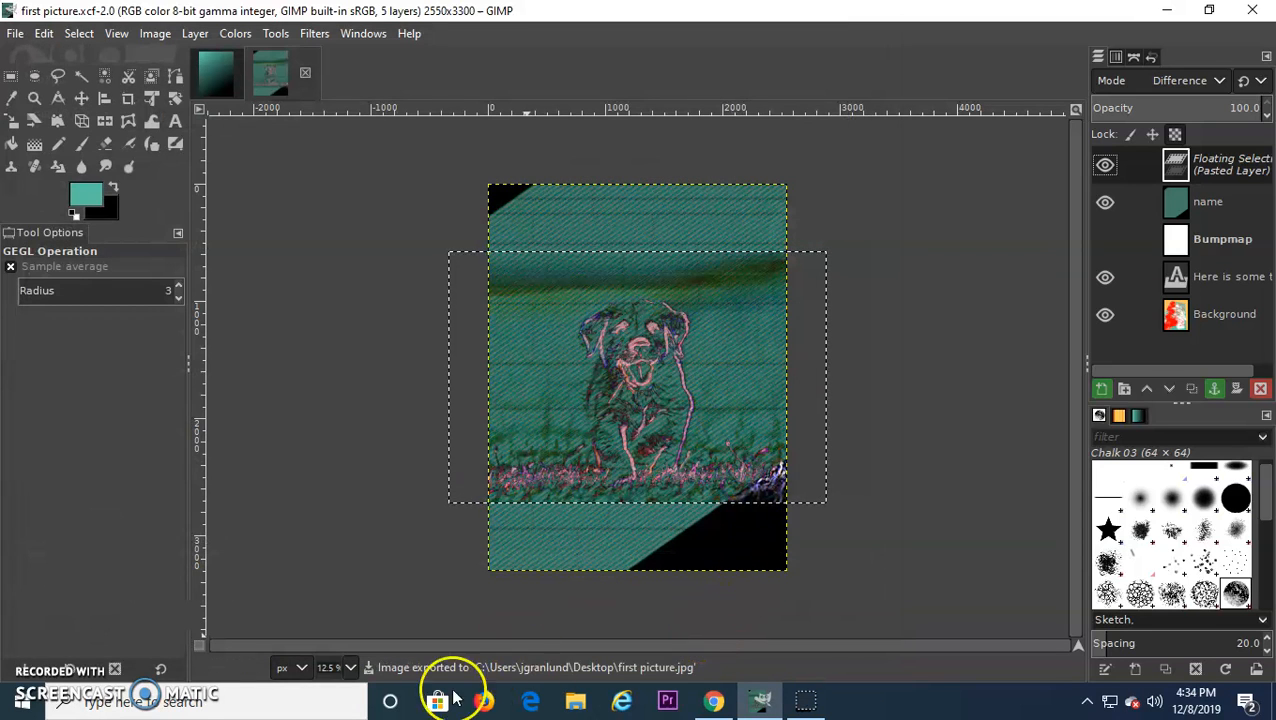
Step: Switch to Chrome and open Schoology in a new tab, signing in with the Google account
left_click(714, 703)
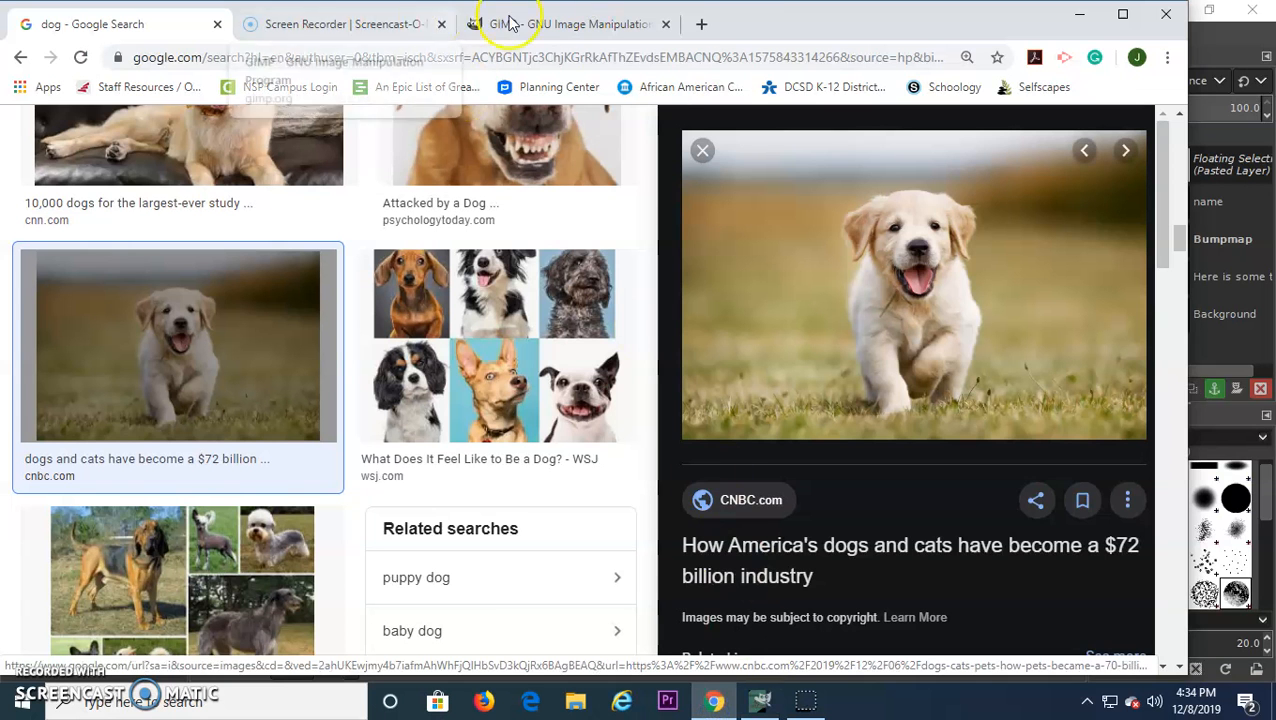
left_click(701, 24)
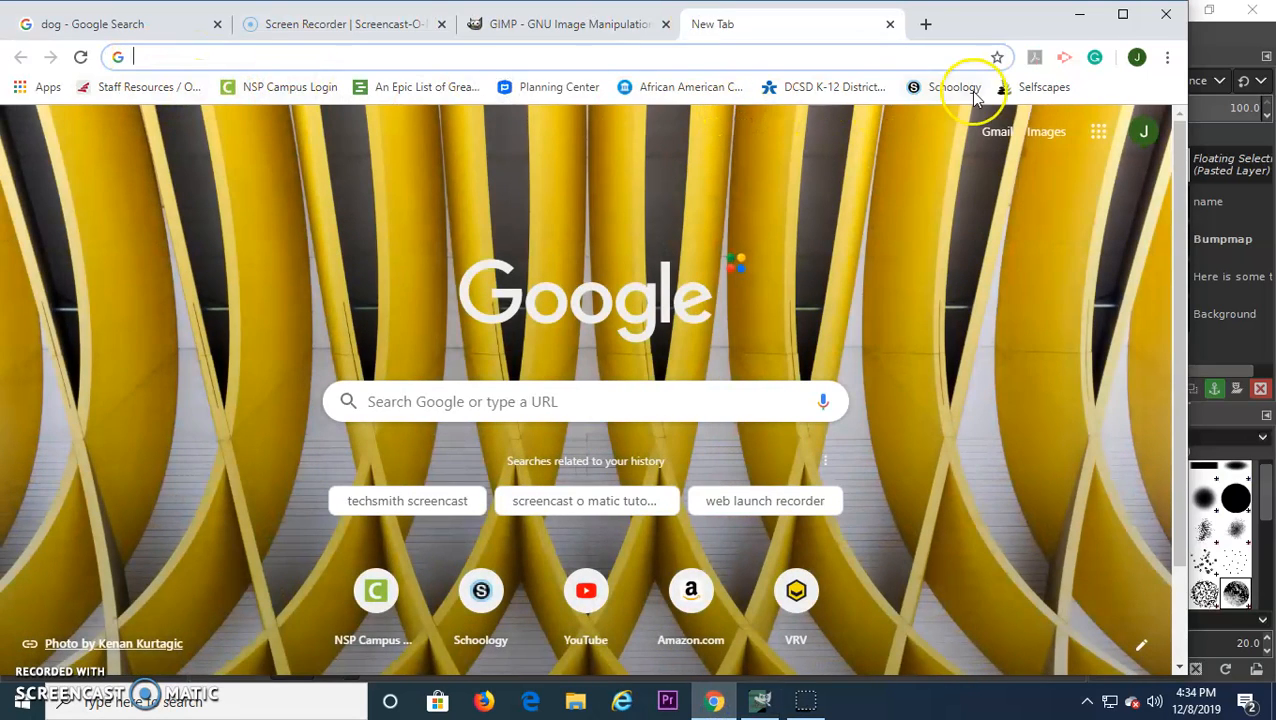
left_click(965, 87)
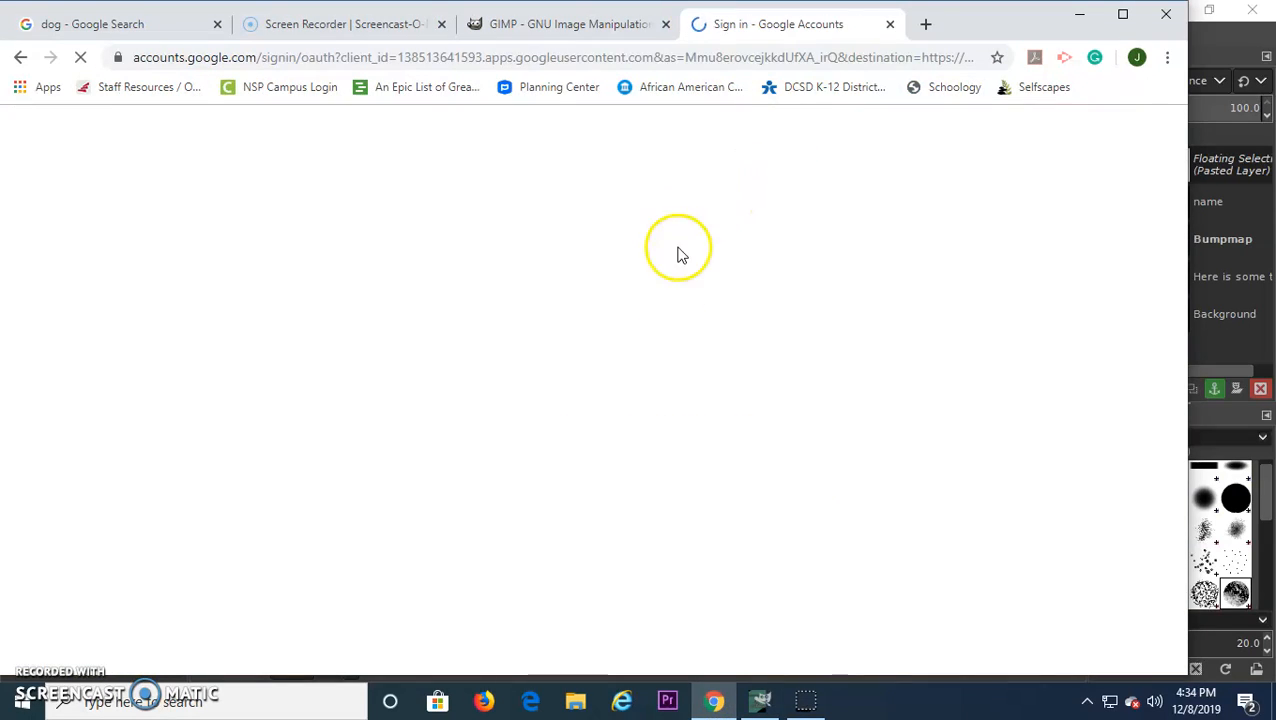
left_click(594, 330)
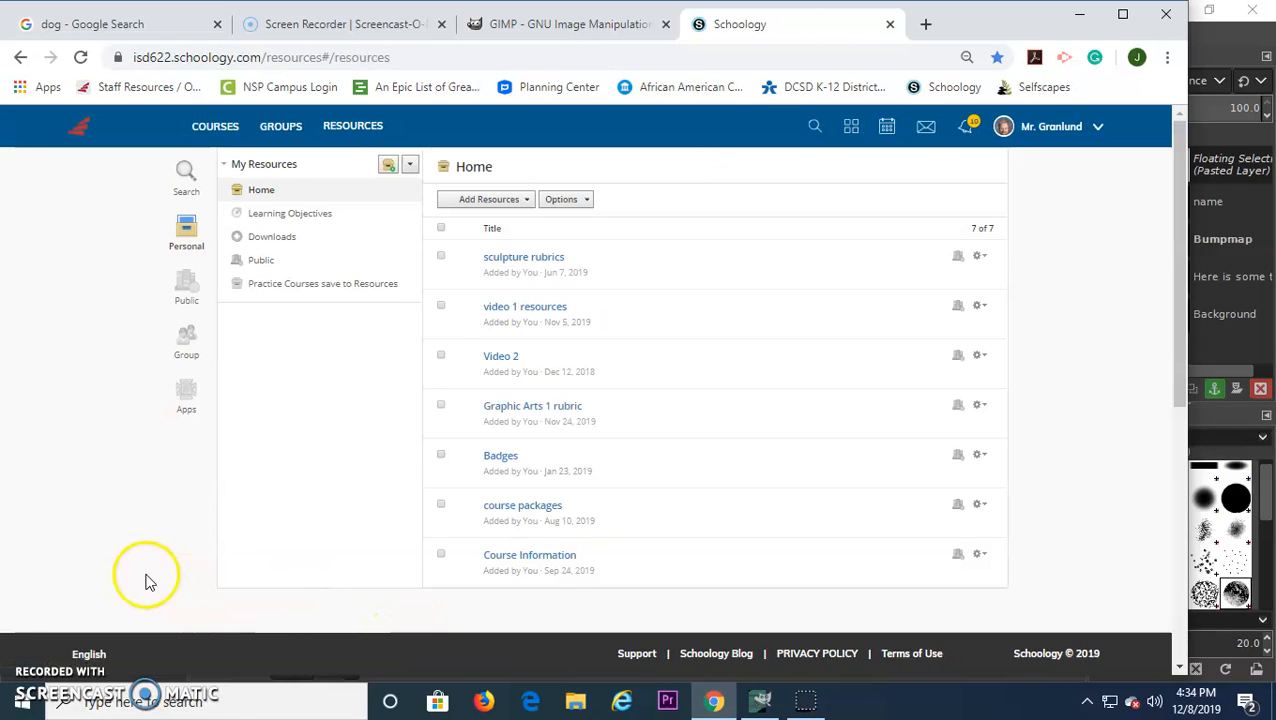
Step: Open the First Graphic art picture assignment in the unit 1 tutorials folder of the Graphic Arts OL course
left_click(215, 128)
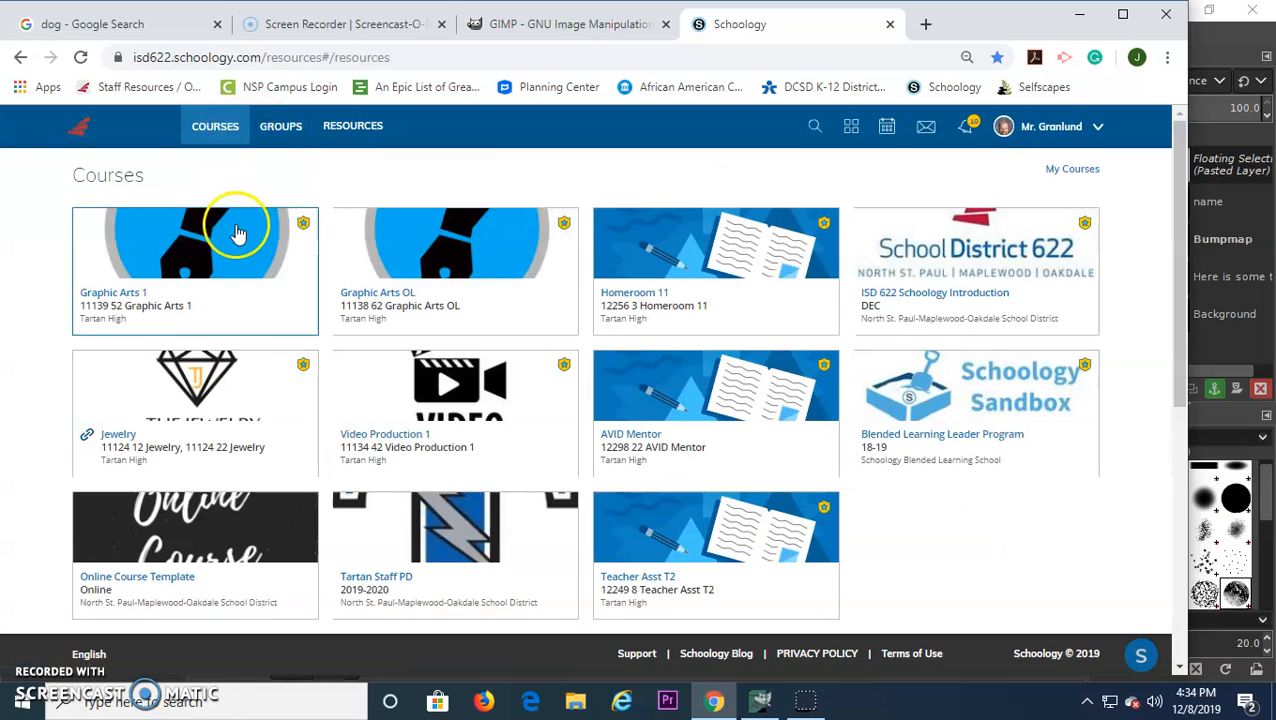
left_click(422, 226)
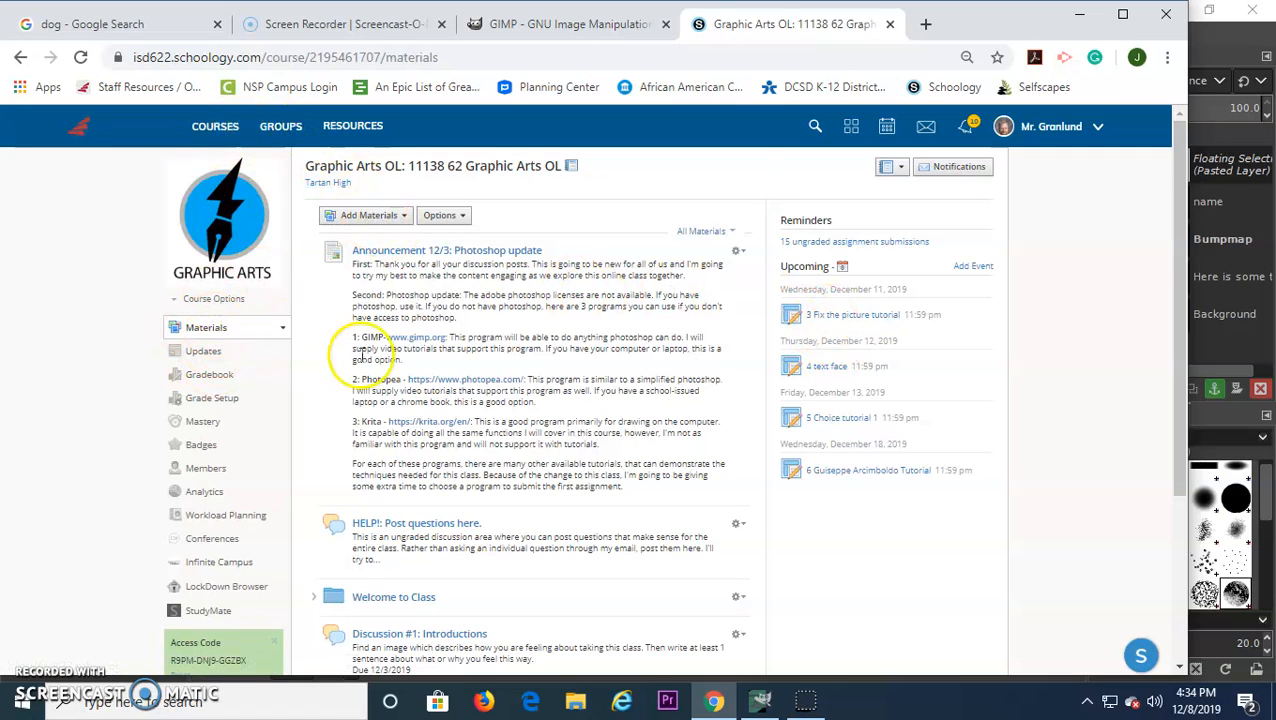
scroll(365, 352, "down", 3)
left_click(380, 482)
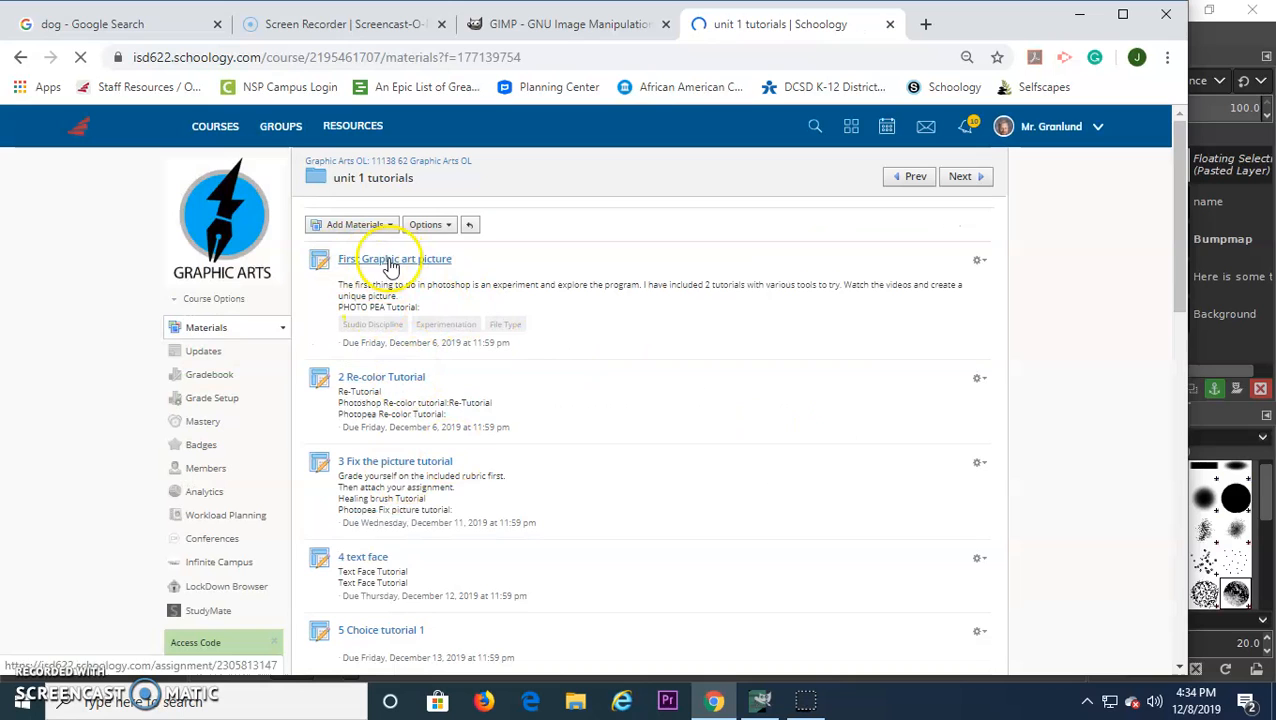
left_click(390, 262)
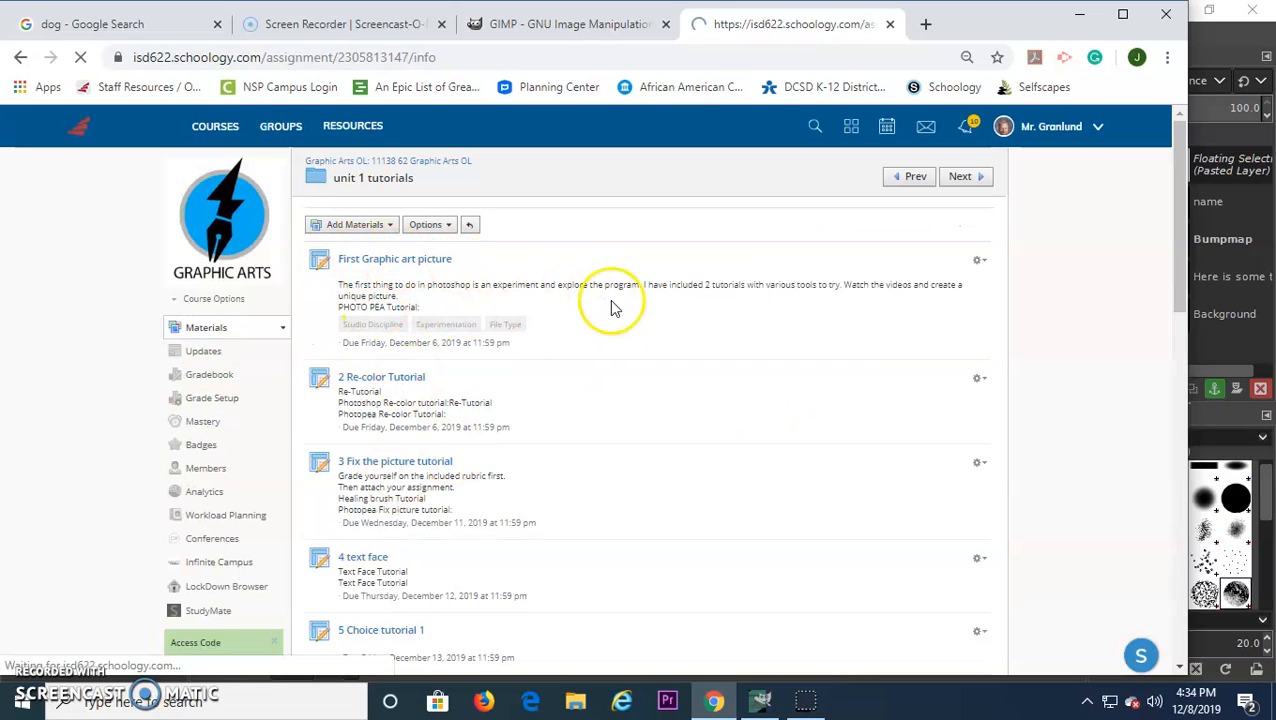